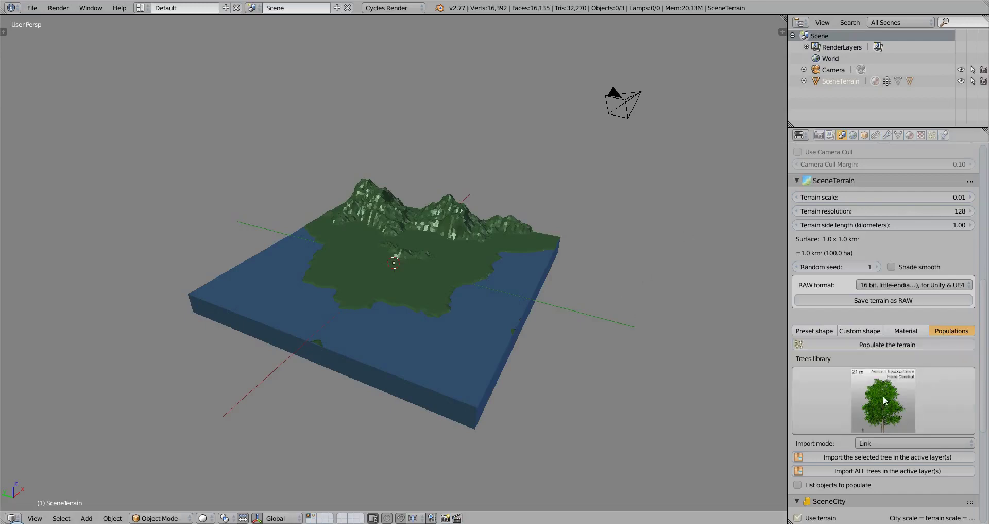
Choose the 18 m Betula lenta Sweet Birch as the Trees library entry instead of the Horse Chestnut.
click(937, 396)
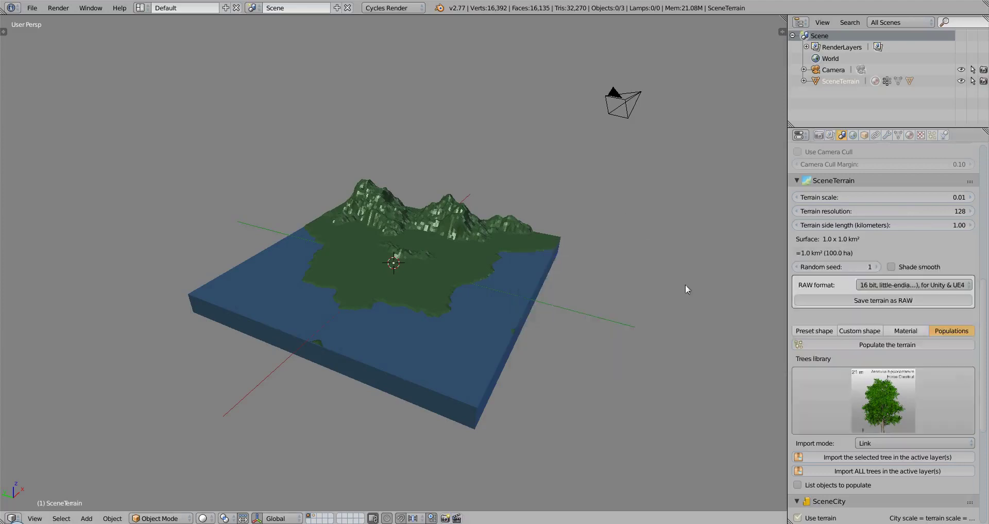
key(KP_Add)
key(KP_Add)
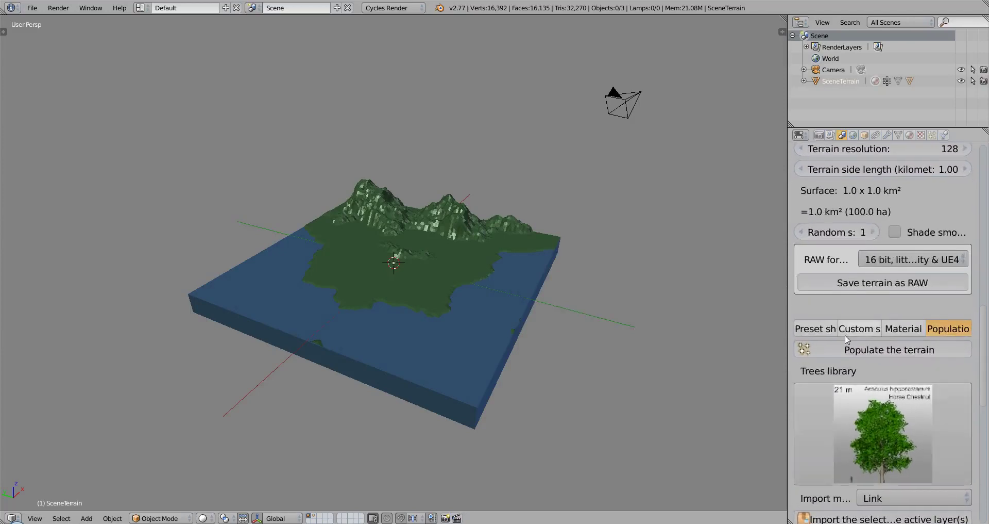
click(865, 421)
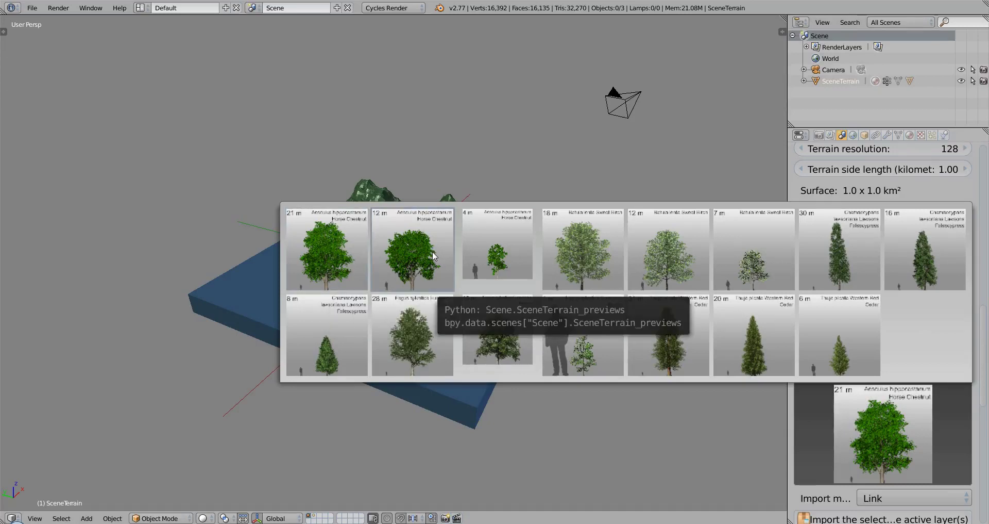
click(511, 246)
click(877, 428)
click(597, 273)
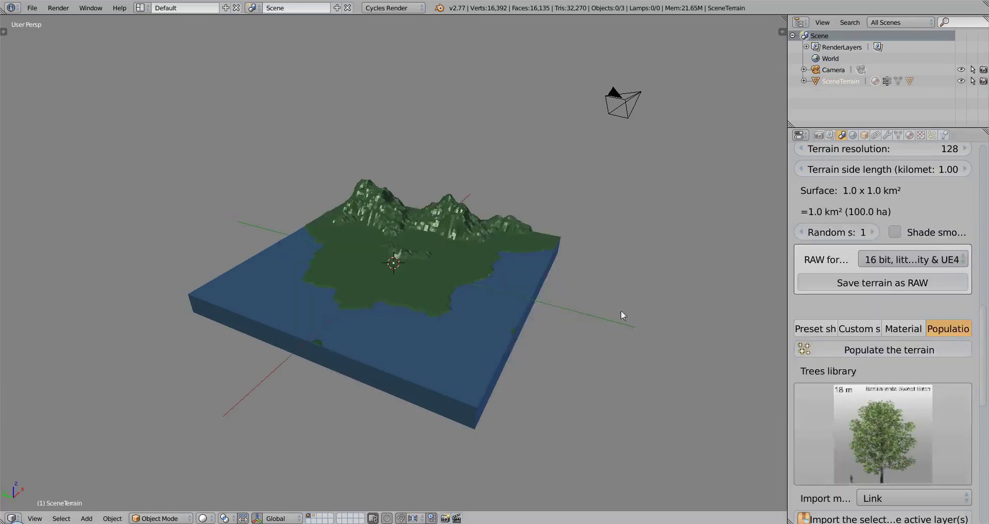
ctrl+middle_drag(900, 370, 897, 389)
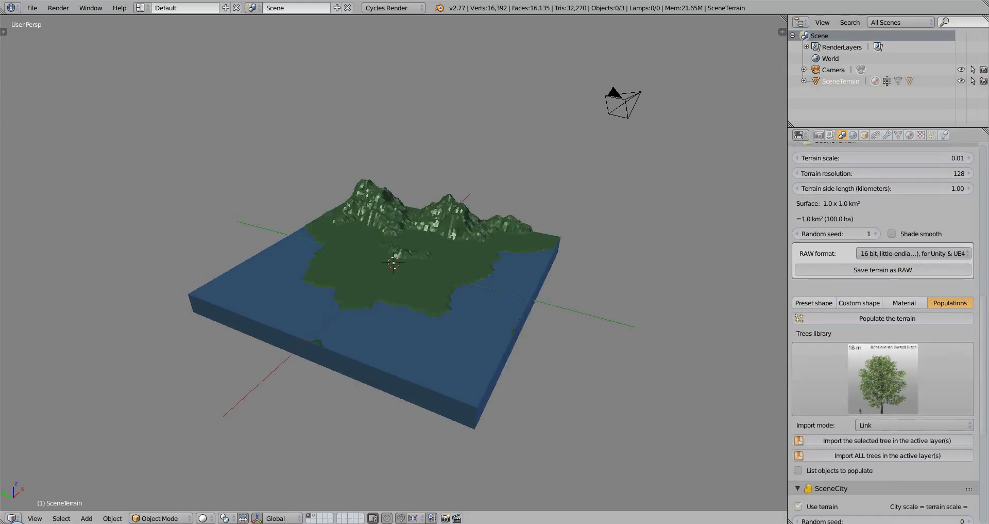
Switch to an empty scene layer so the terrain is hidden.
scroll(880, 340, down, 6)
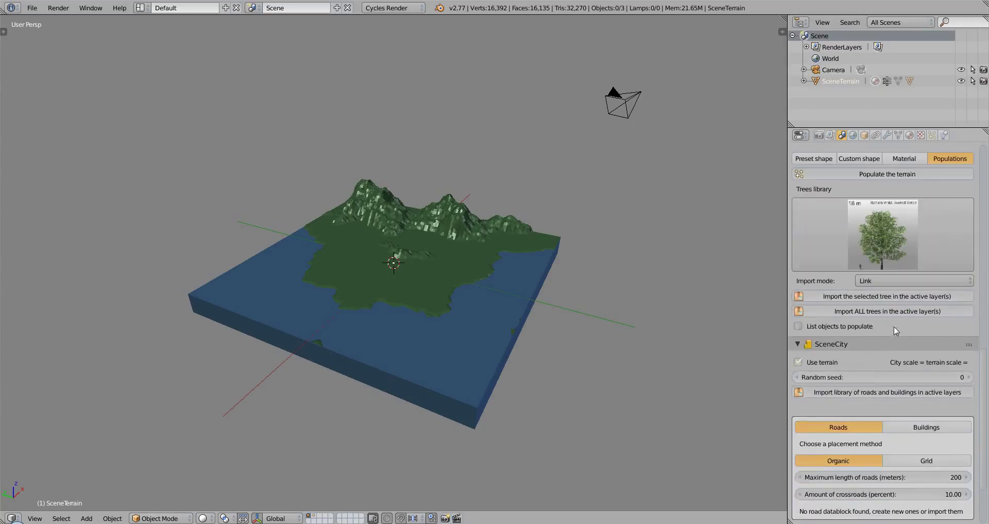
scroll(837, 346, up, 5)
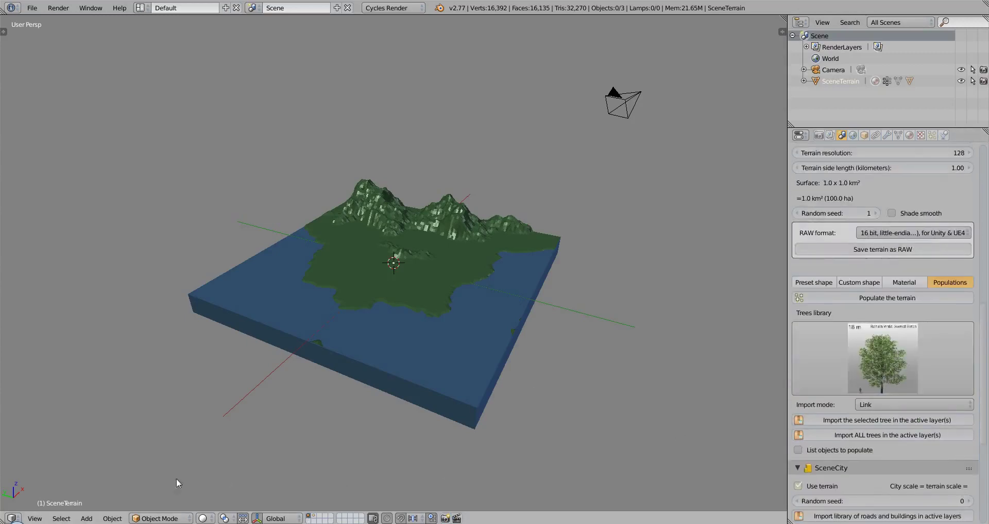
click(308, 520)
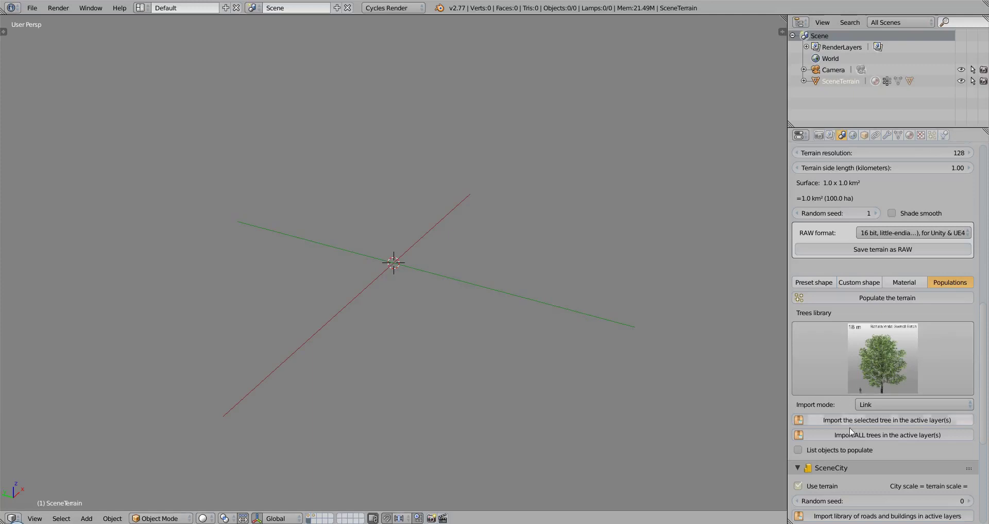
Confirm the tree import mode stays on Link, then orbit around the empty scene.
click(882, 405)
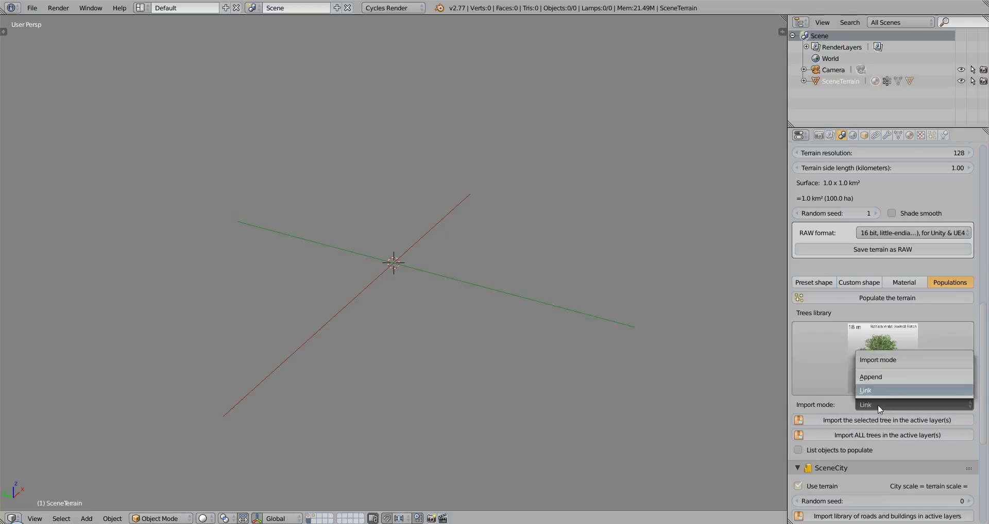
click(881, 407)
click(880, 407)
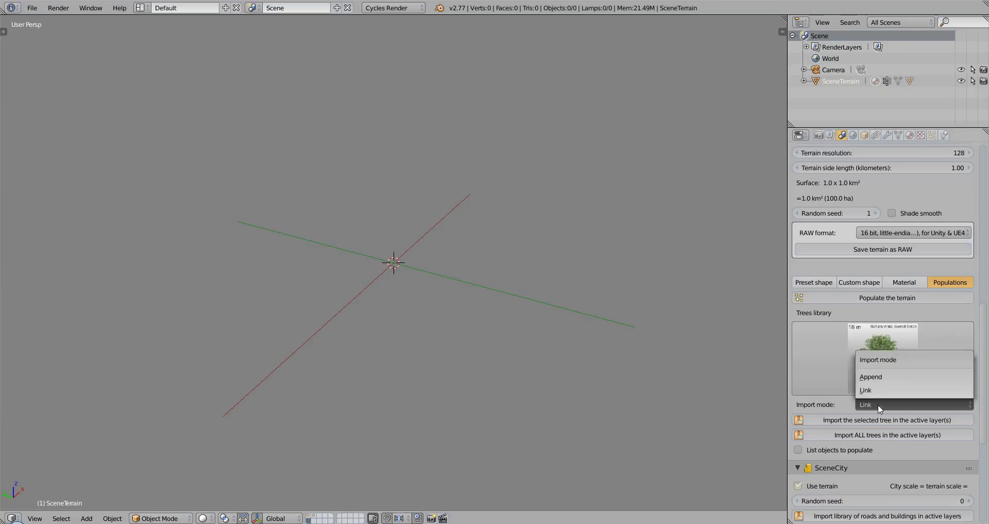
click(880, 407)
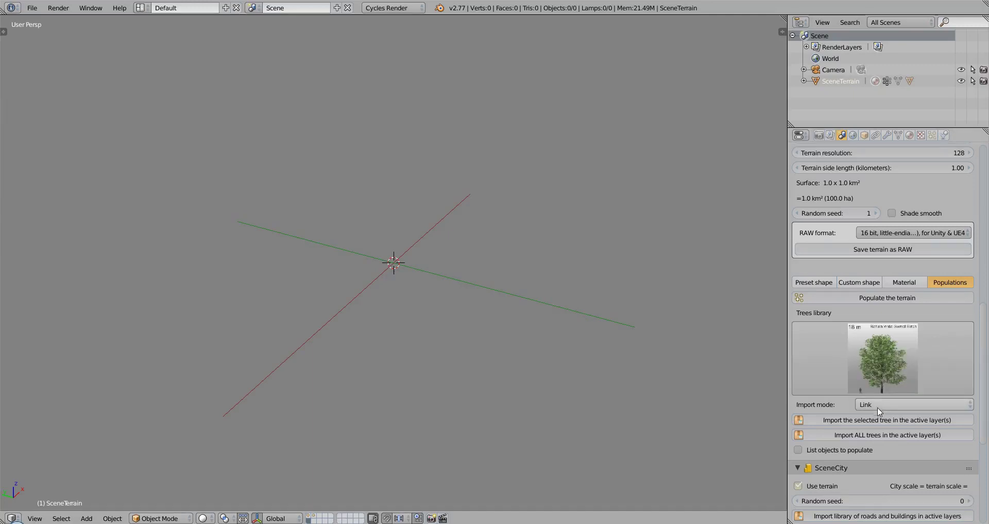
click(872, 406)
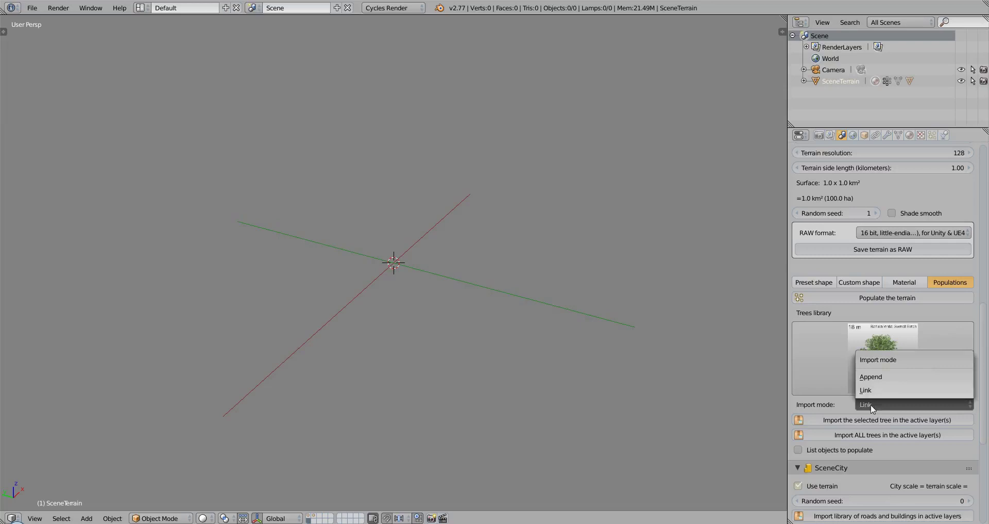
click(880, 407)
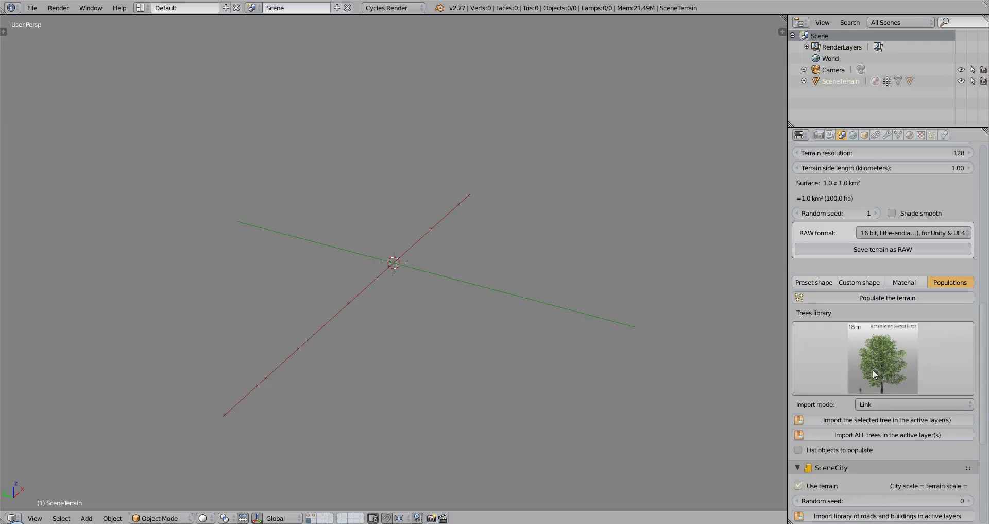
middle_drag(170, 262, 253, 272)
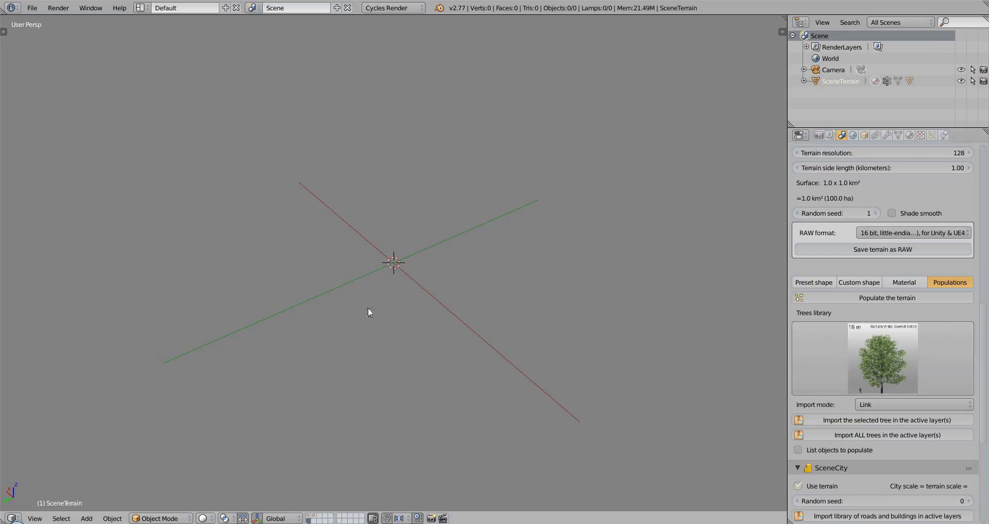
middle_drag(370, 315, 359, 336)
middle_drag(283, 270, 378, 311)
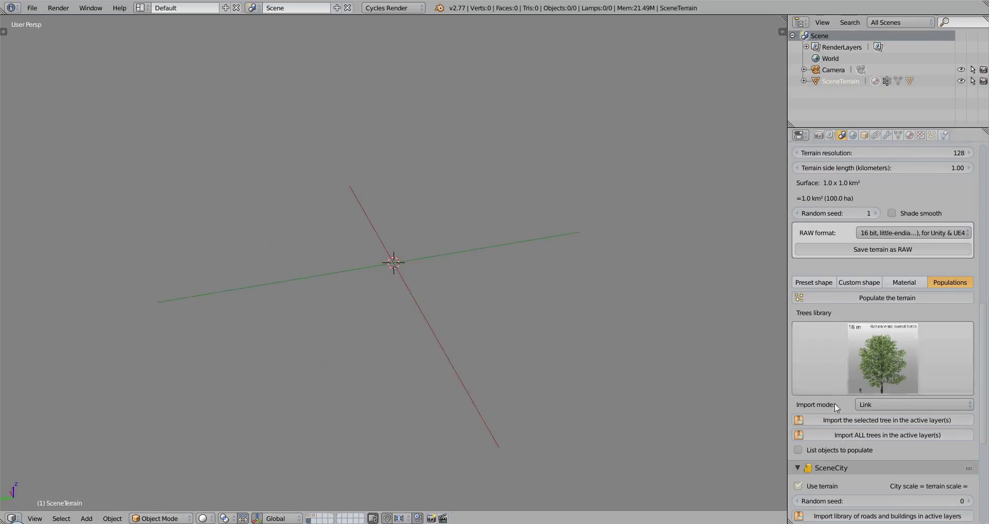
Import the 18 m birch, then pick and import the 12 m and 7 m Sweet Birches.
click(838, 420)
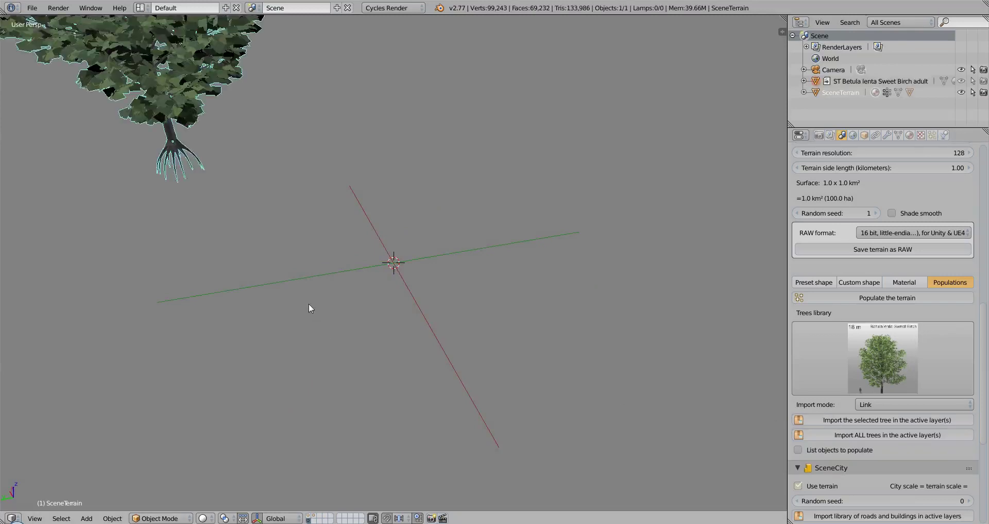
scroll(308, 303, down, 5)
middle_drag(301, 300, 371, 293)
click(797, 342)
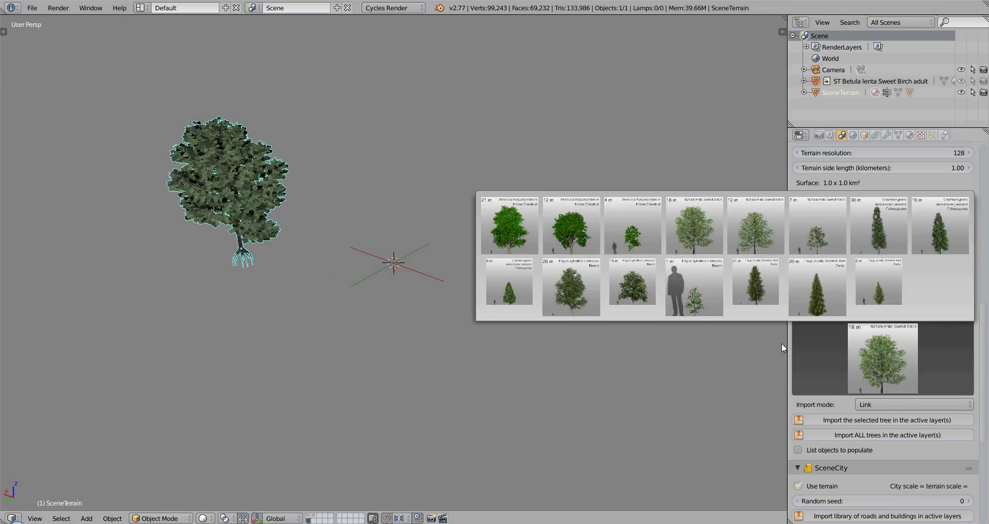
click(756, 227)
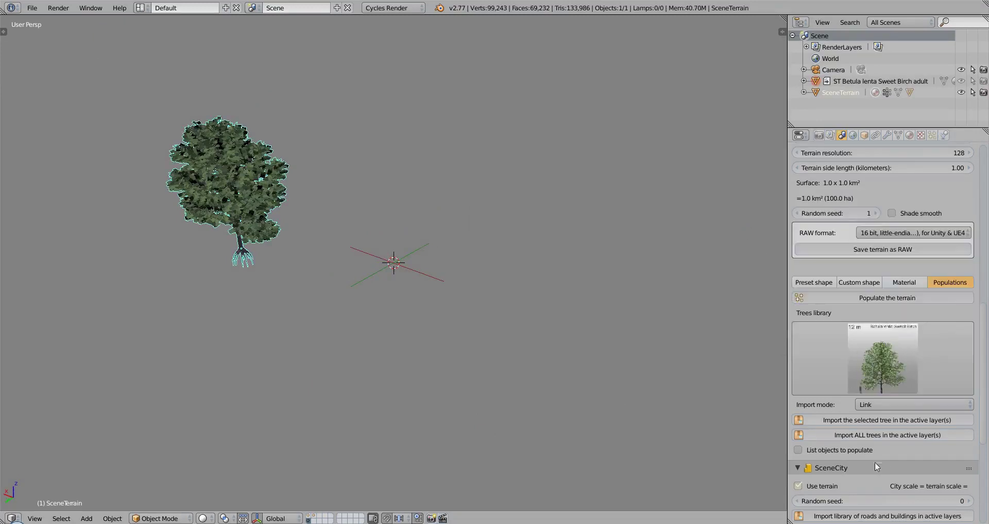
click(867, 419)
click(872, 350)
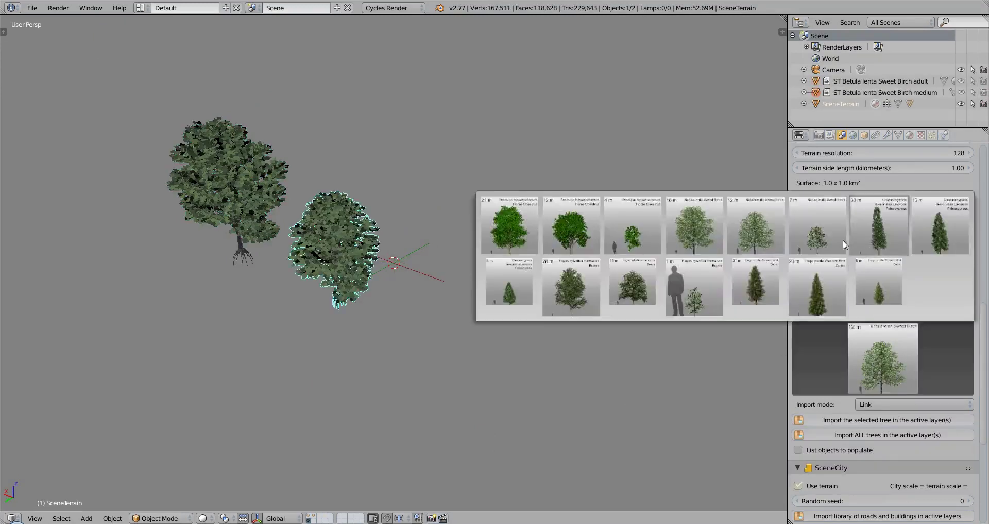
click(825, 239)
click(860, 419)
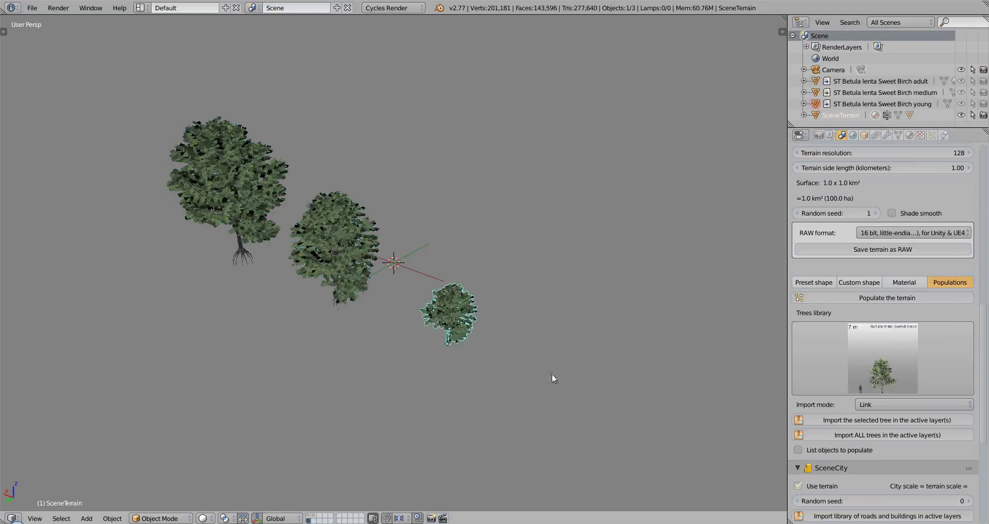
Make the linked adult and young birches local from the Object properties.
right_click(342, 245)
right_click(229, 196)
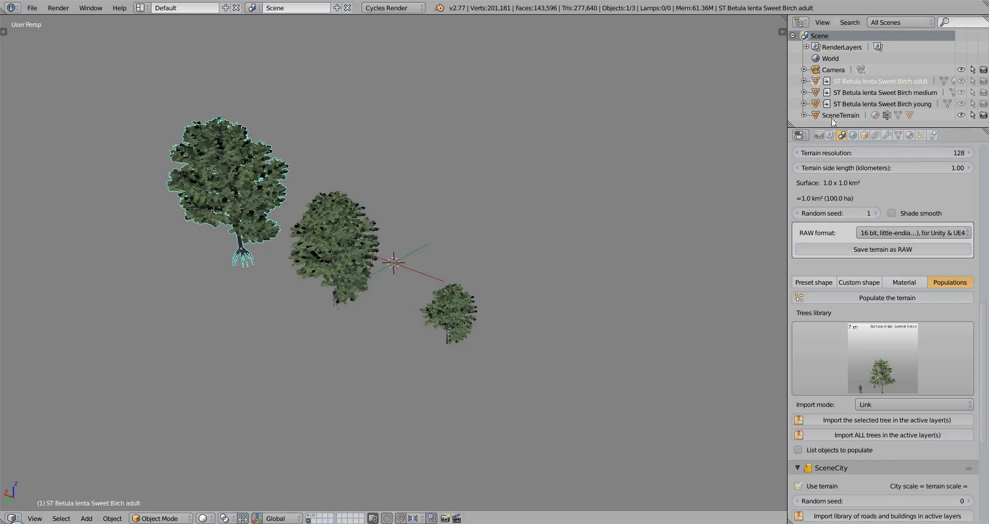
click(864, 135)
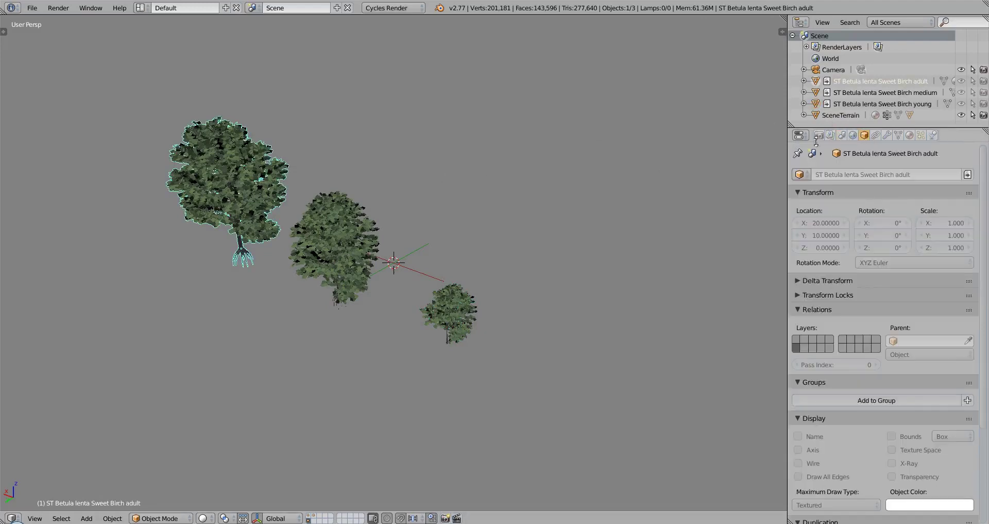
click(968, 175)
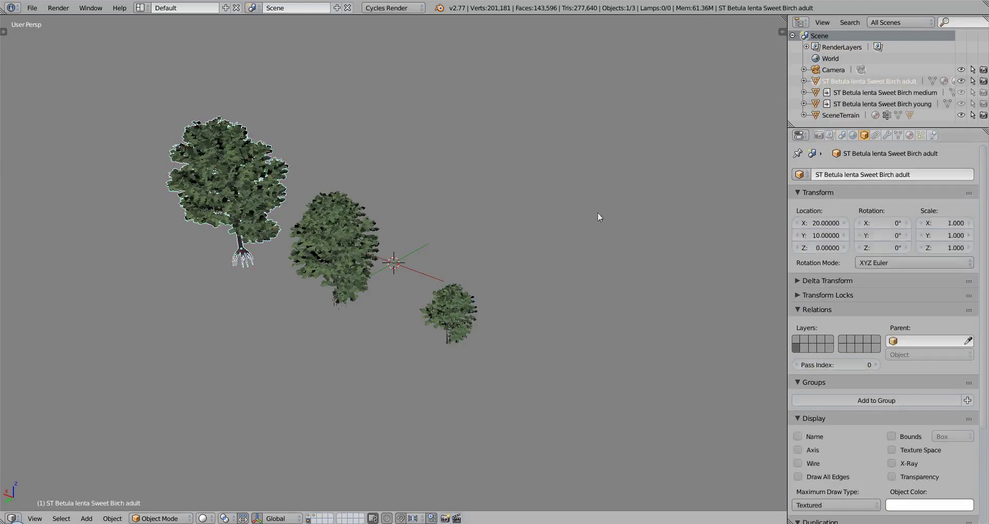
click(338, 233)
click(475, 309)
click(968, 175)
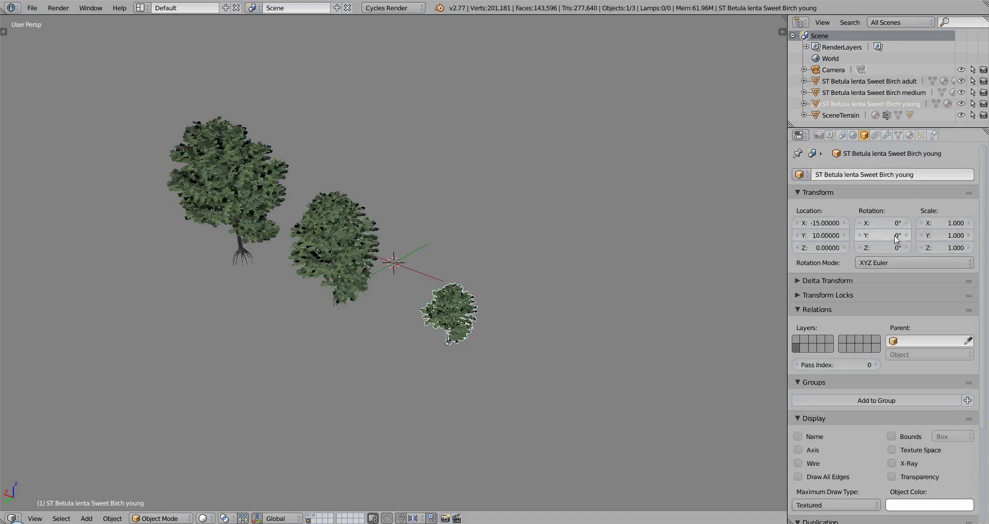
Tick 'Place a population of this object on the terrain' for the young and adult birches.
scroll(893, 244, down, 5)
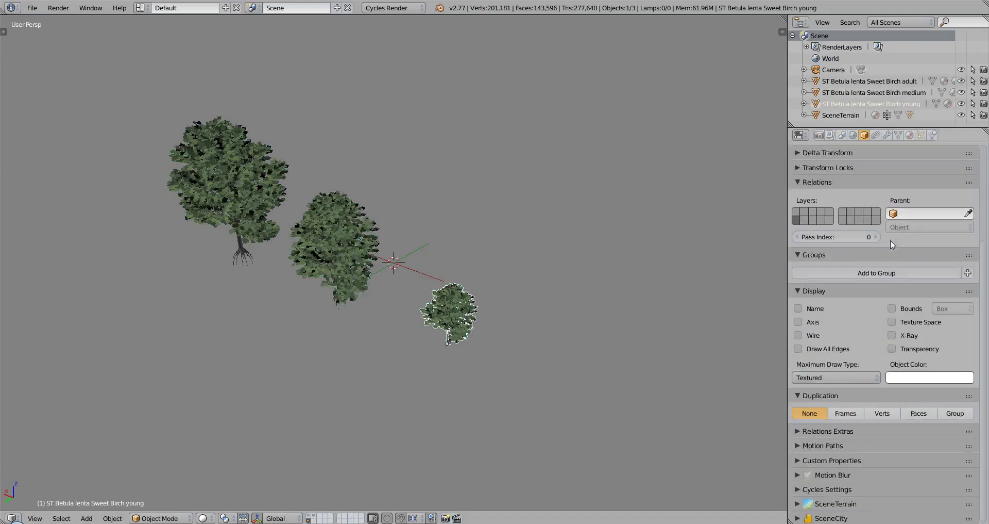
click(797, 503)
scroll(798, 503, down, 1)
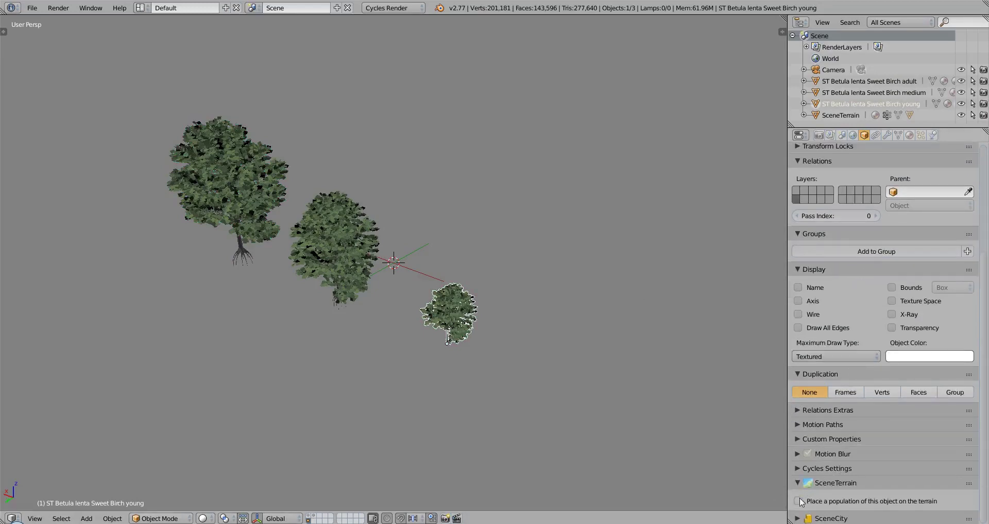
click(884, 503)
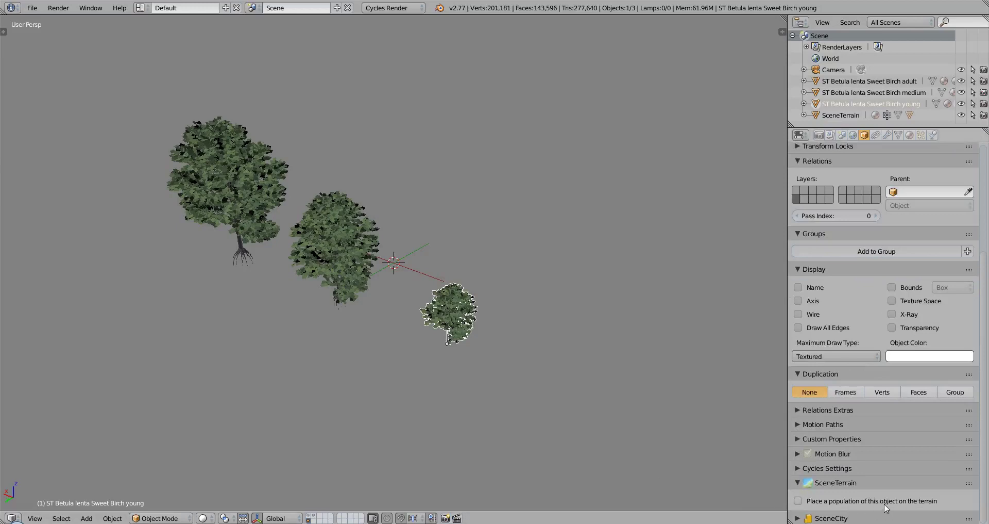
right_click(362, 279)
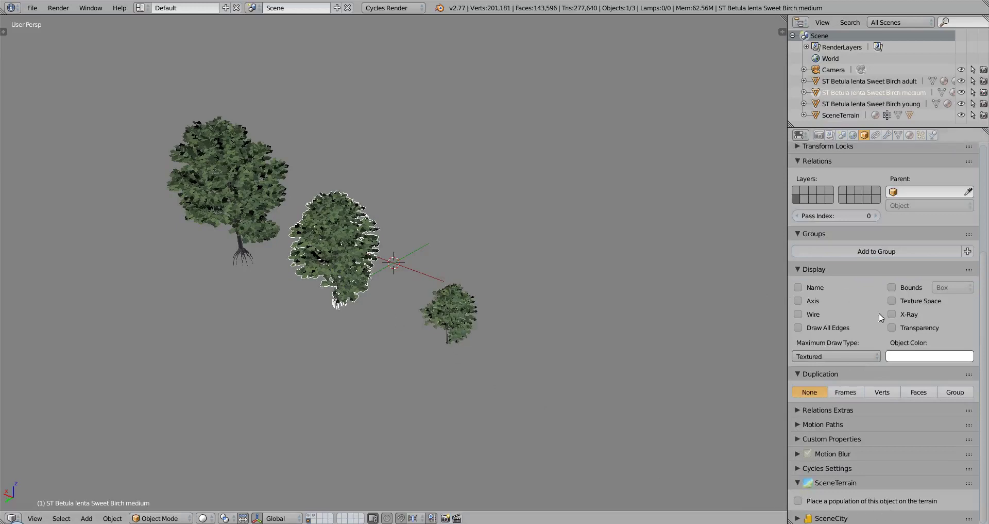
right_click(270, 218)
click(839, 504)
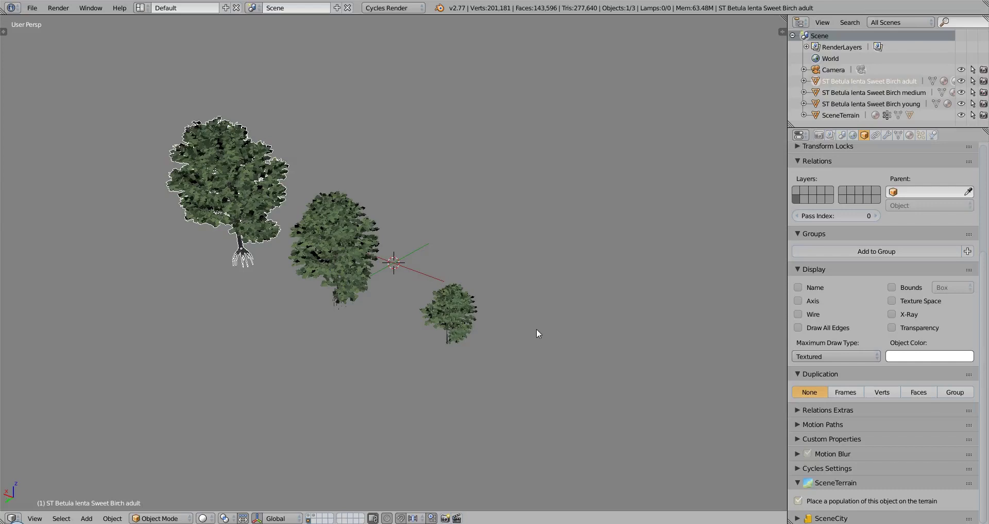
Return to the terrain layer and enable 'List objects to populate' in the terrain Populations settings.
click(310, 517)
scroll(382, 281, up, 4)
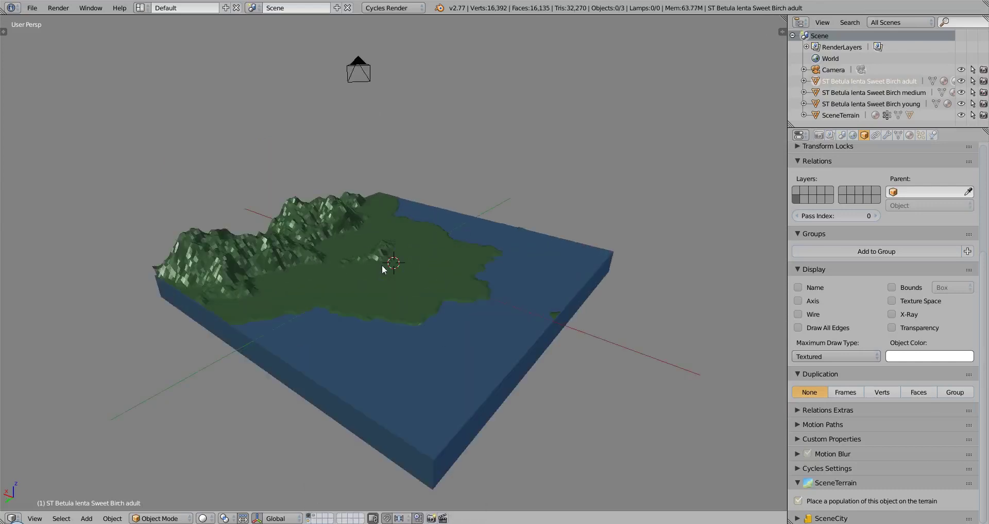
click(842, 135)
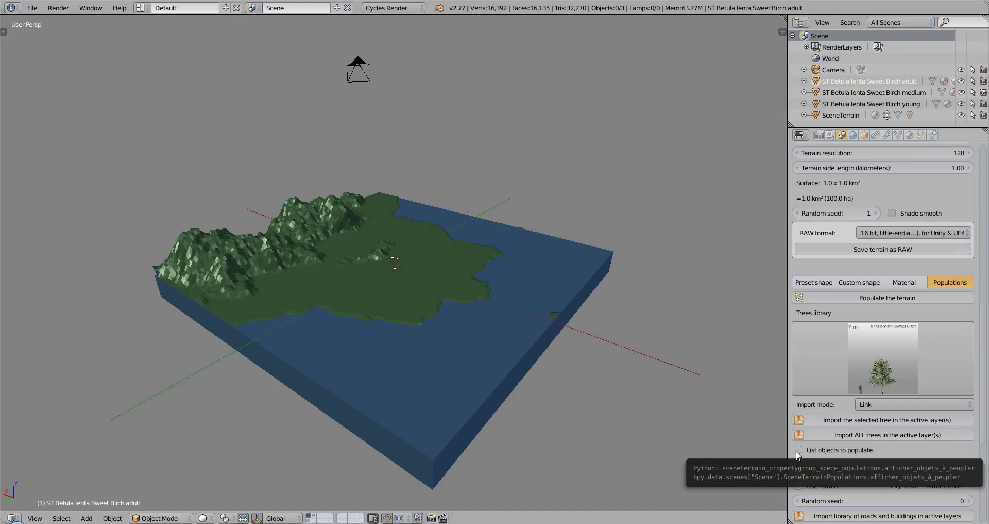
click(843, 452)
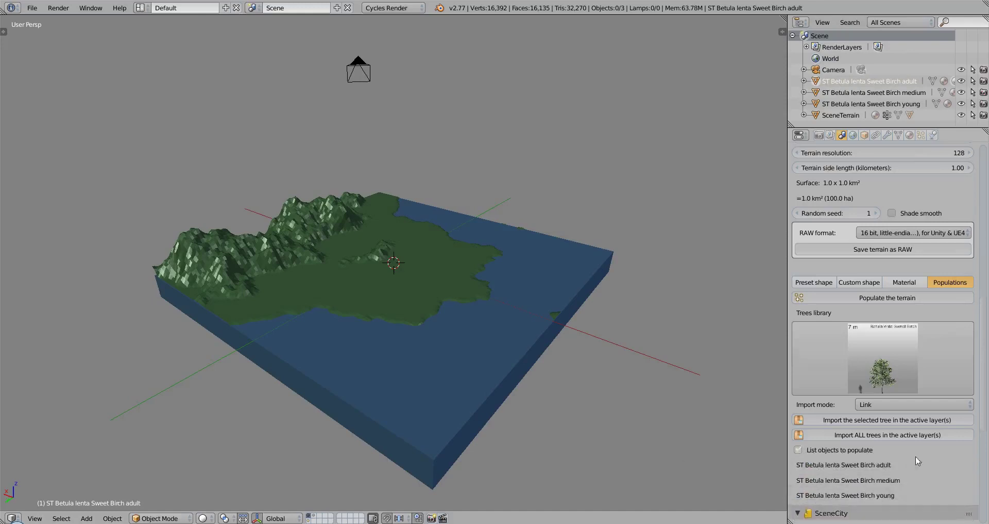
scroll(915, 460, down, 3)
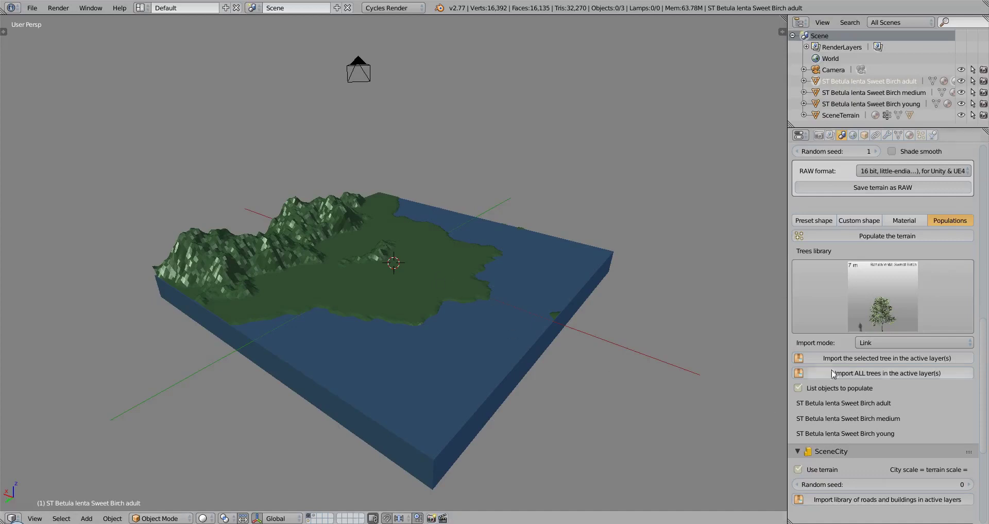
middle_drag(530, 307, 463, 316)
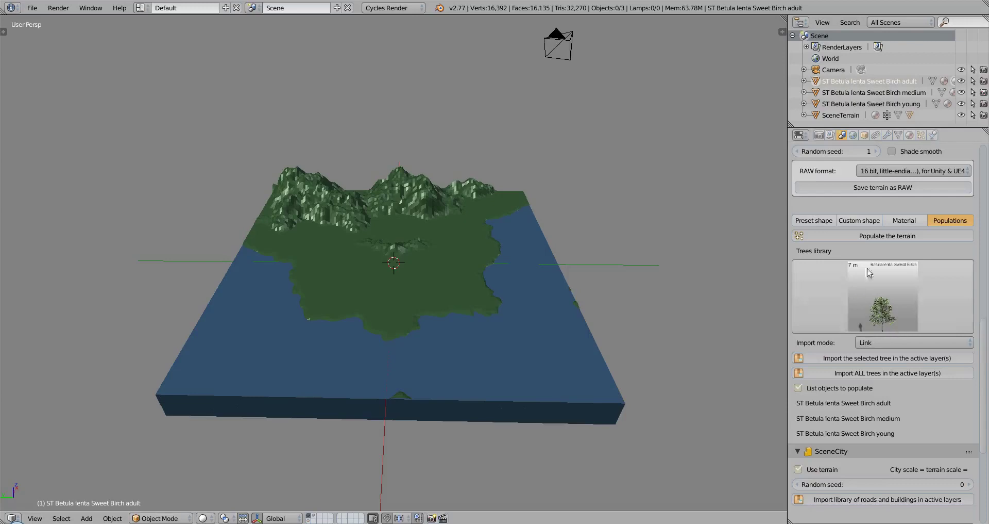
Populate the terrain with the birches, then select SceneTerrain and orbit to inspect the scattered trees.
click(888, 235)
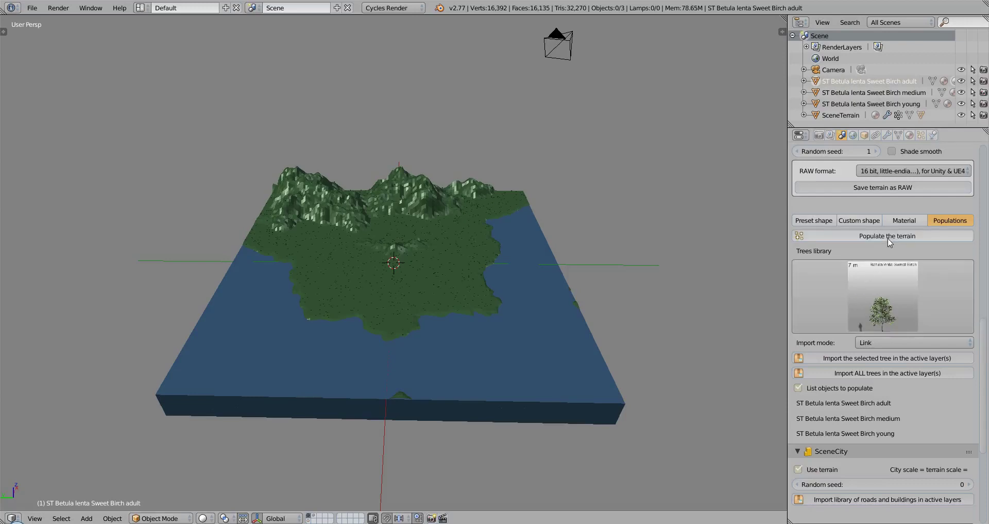
right_click(449, 267)
middle_drag(448, 267, 446, 304)
scroll(443, 301, up, 3)
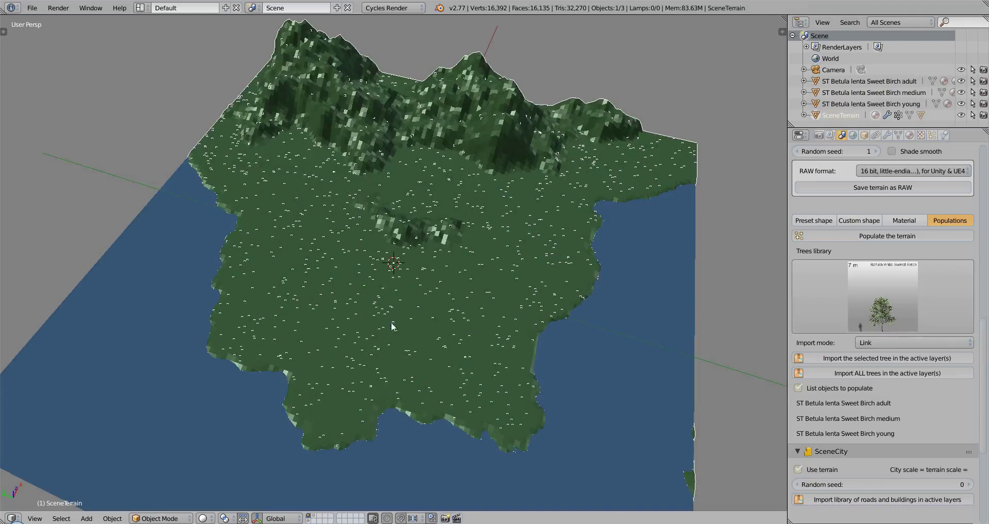
middle_drag(410, 332, 356, 299)
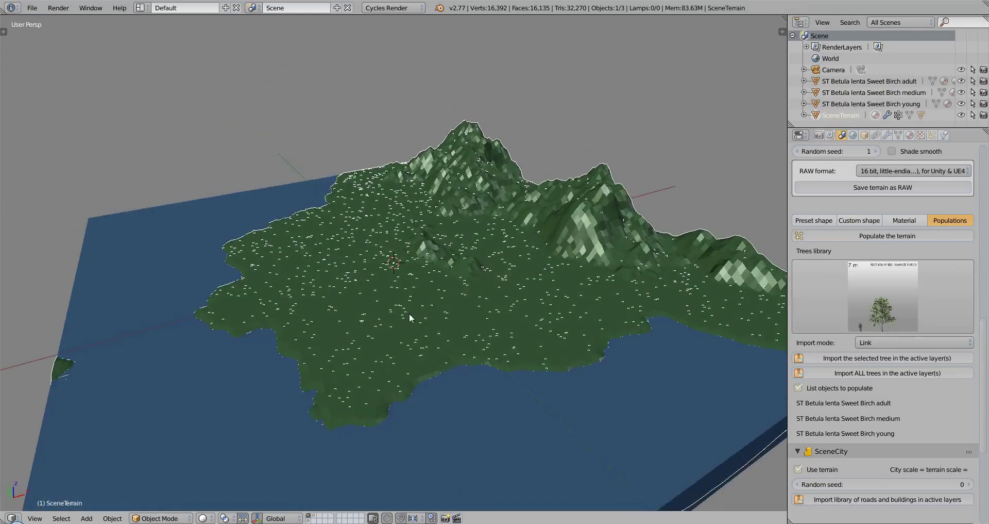
scroll(409, 313, down, 2)
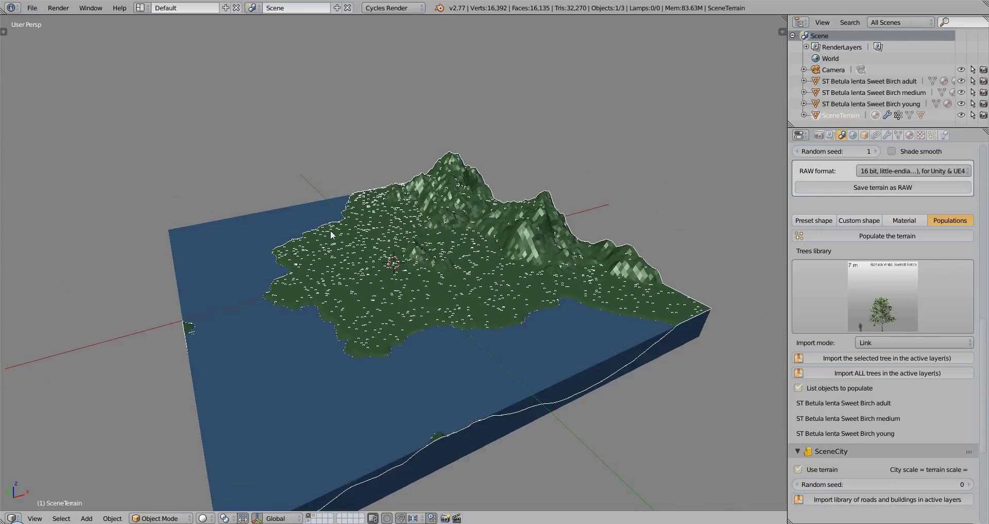
middle_drag(319, 257, 400, 266)
middle_drag(291, 238, 361, 242)
middle_drag(297, 273, 323, 272)
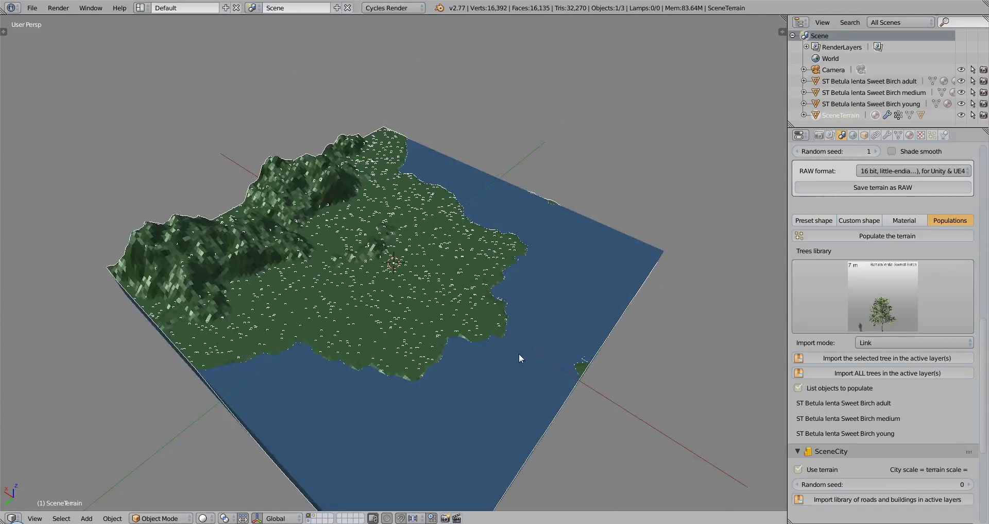
Start a Cycles render from the scene camera view, stop it partway and close the result.
click(818, 135)
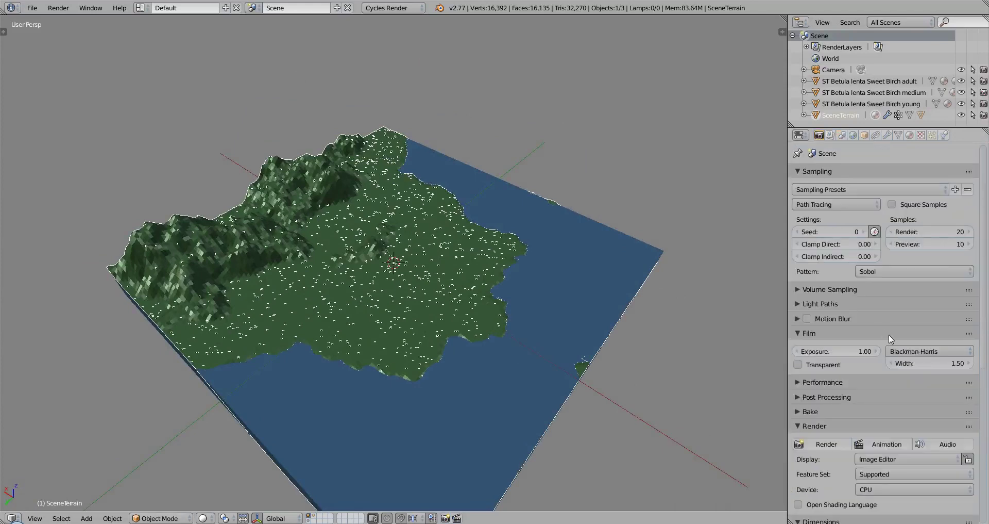
key(KP_0)
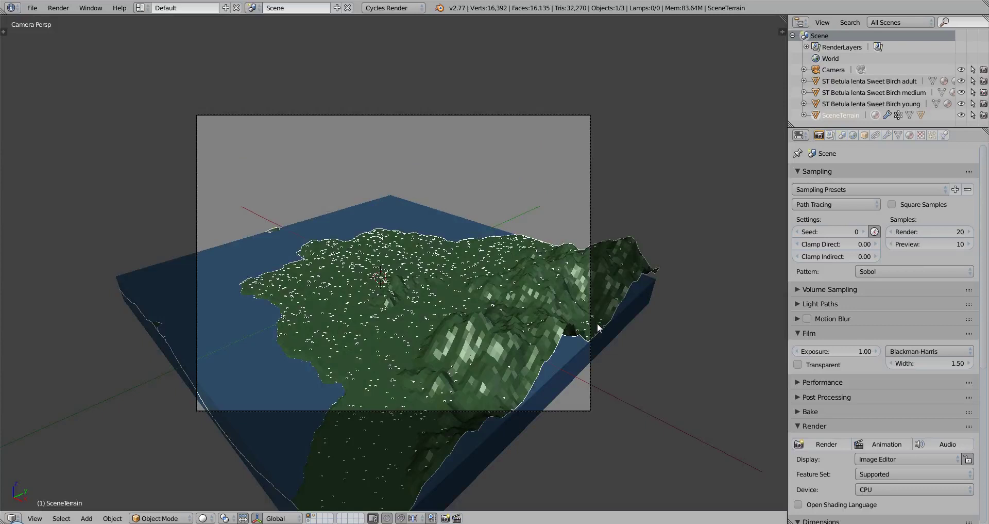
key(F12)
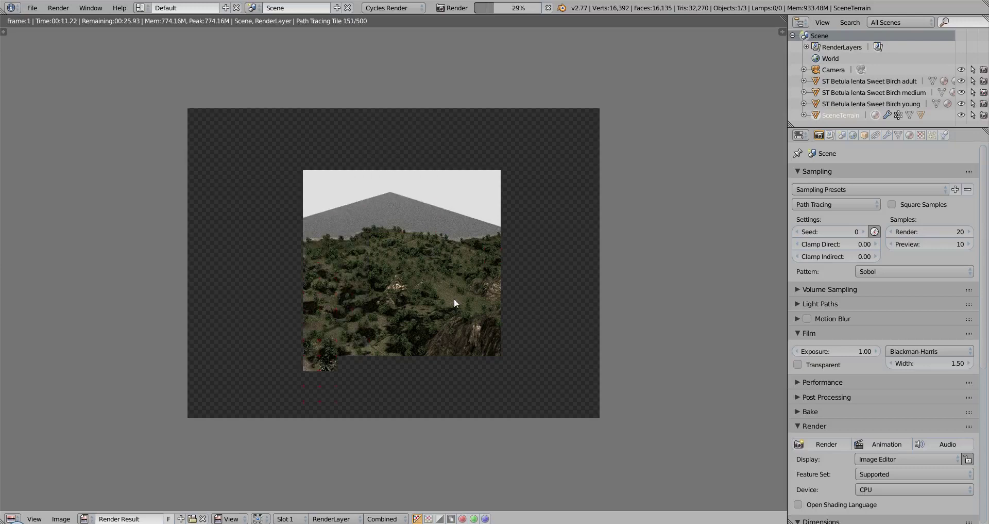
key(Escape)
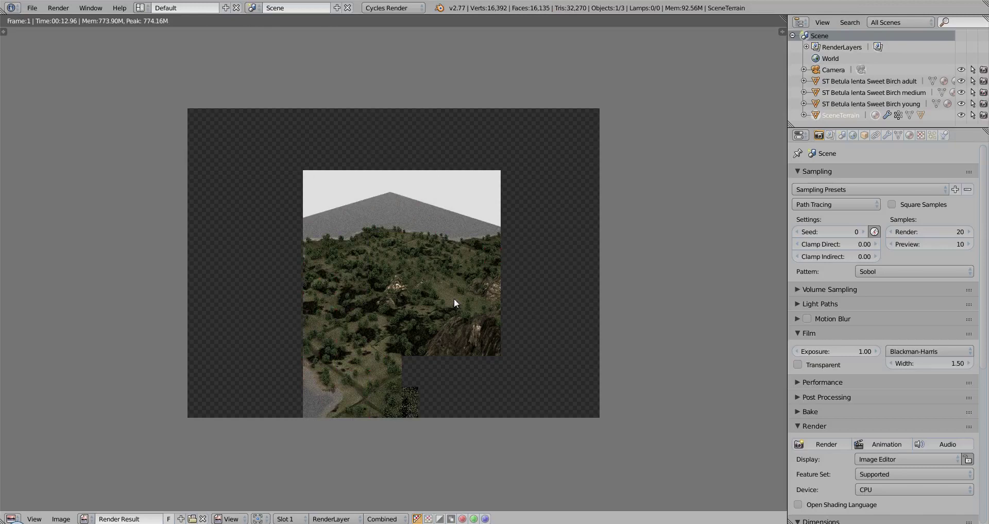
key(Escape)
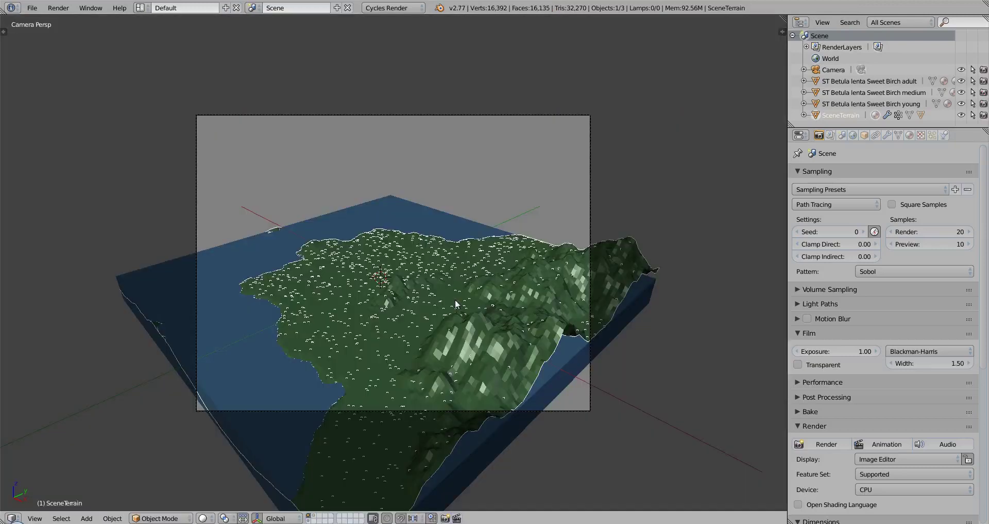
Apply the SceneSkies sky at strength 3.500 to the World, then render and cancel around 31%.
click(853, 135)
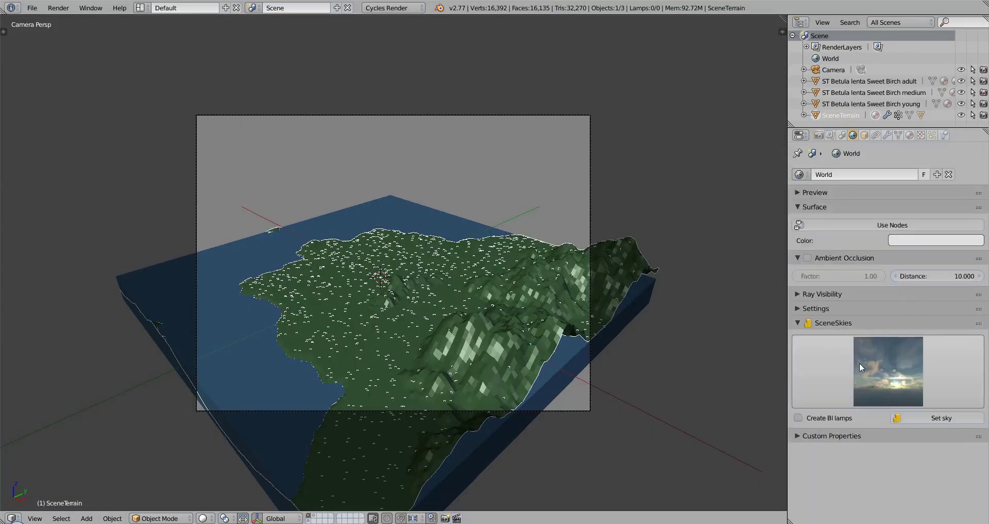
click(909, 418)
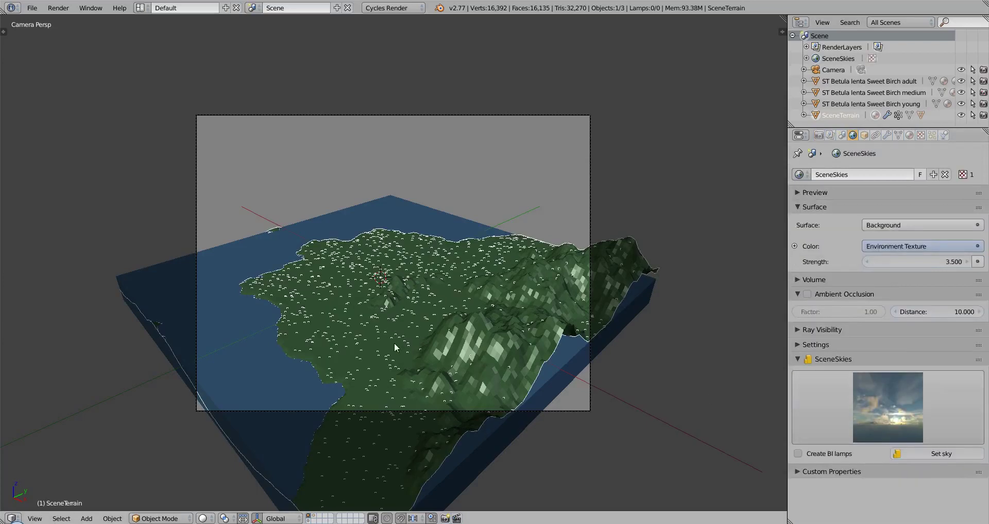
key(F12)
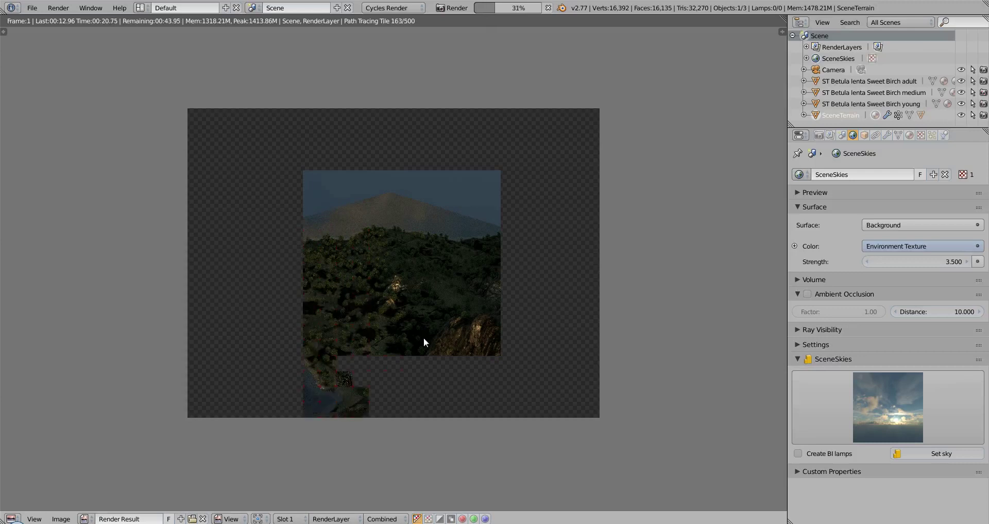
key(Escape)
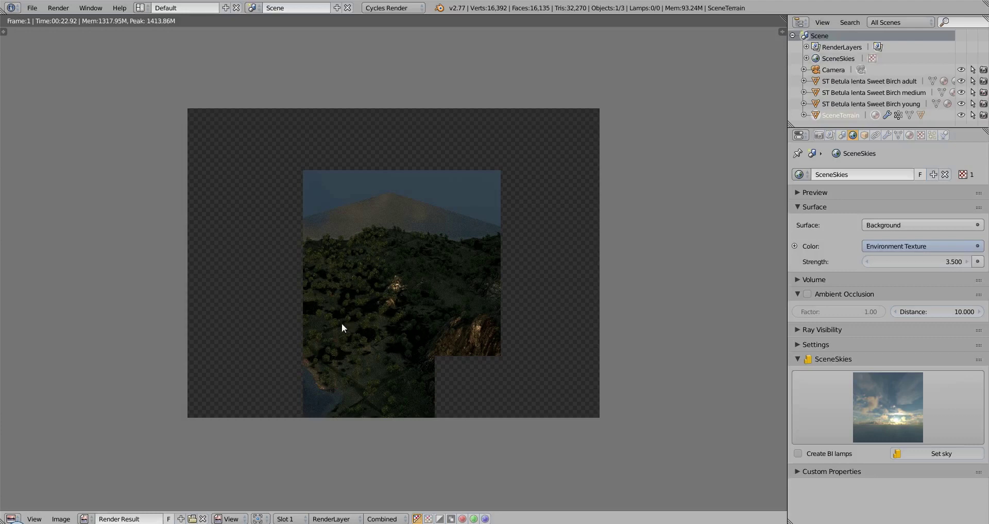
Leave the cancelled render result and orbit and zoom in close on the forested terrain.
key(Escape)
middle_drag(313, 338, 309, 360)
scroll(396, 361, up, 3)
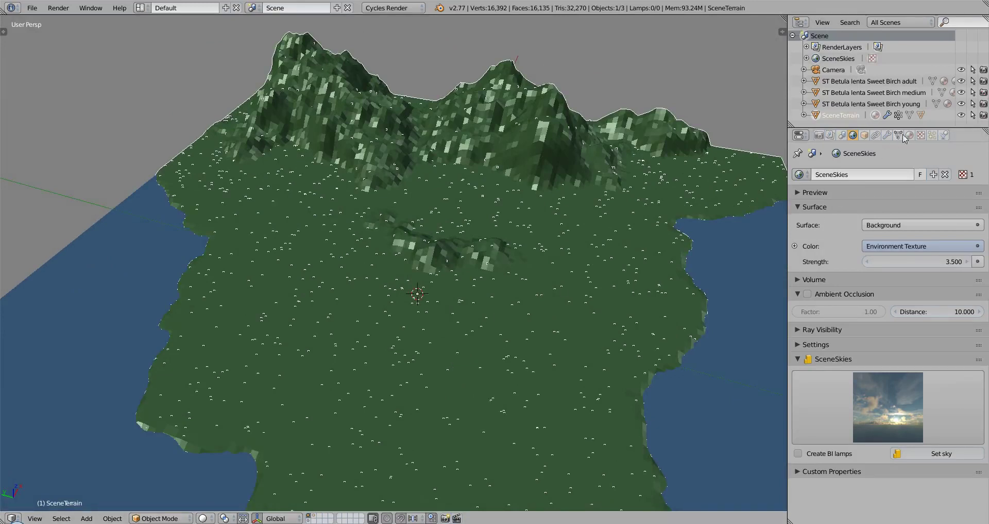
Show the terrain's particle systems in an enlarged, wider list and select the adult birch population.
click(932, 136)
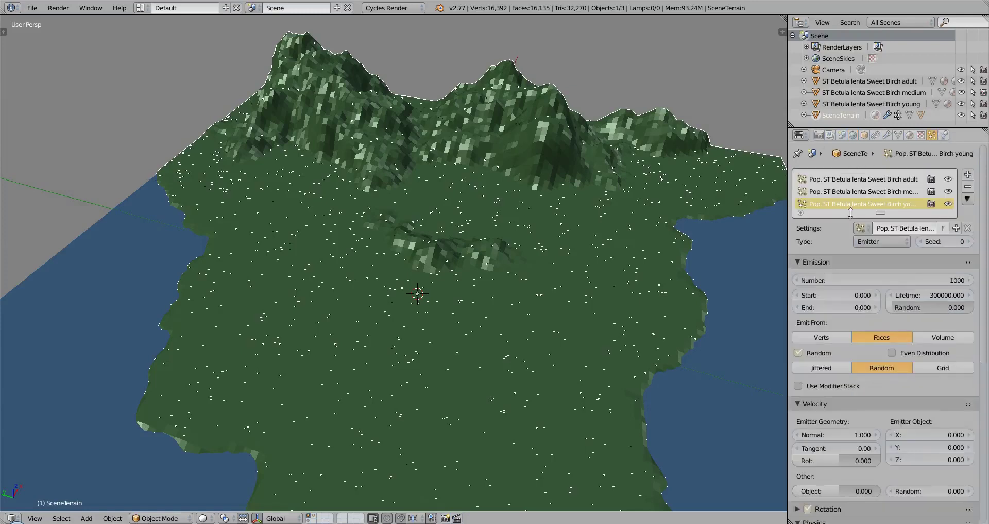
drag(881, 213, 881, 250)
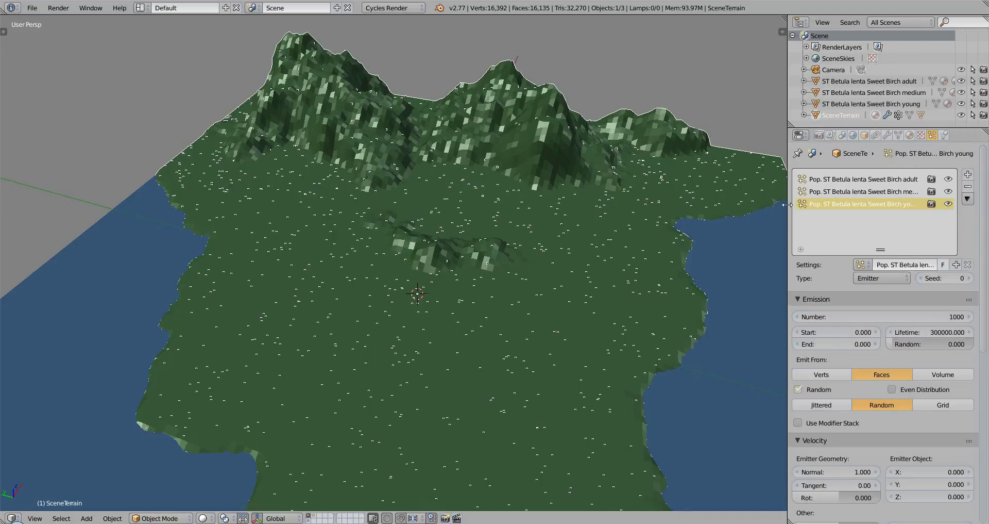
drag(789, 208, 768, 206)
click(883, 180)
click(883, 191)
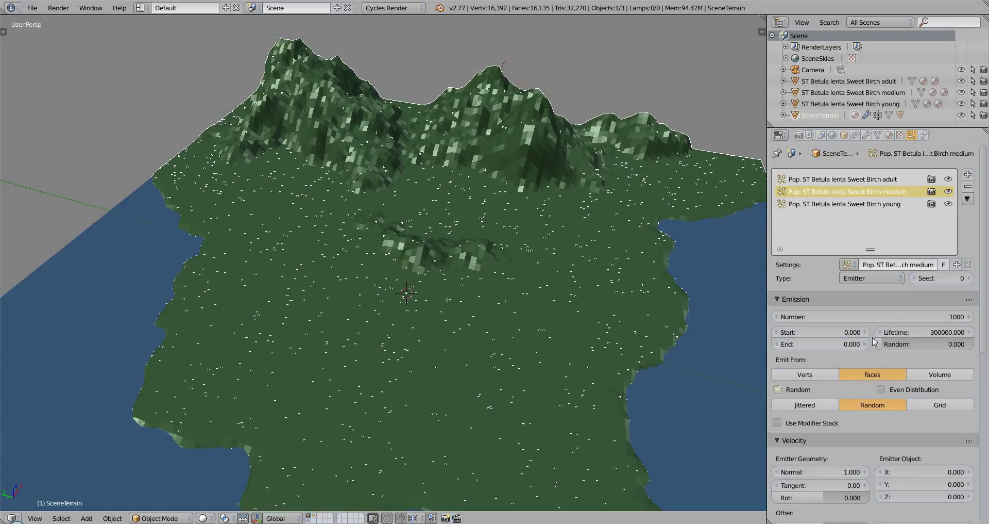
click(870, 179)
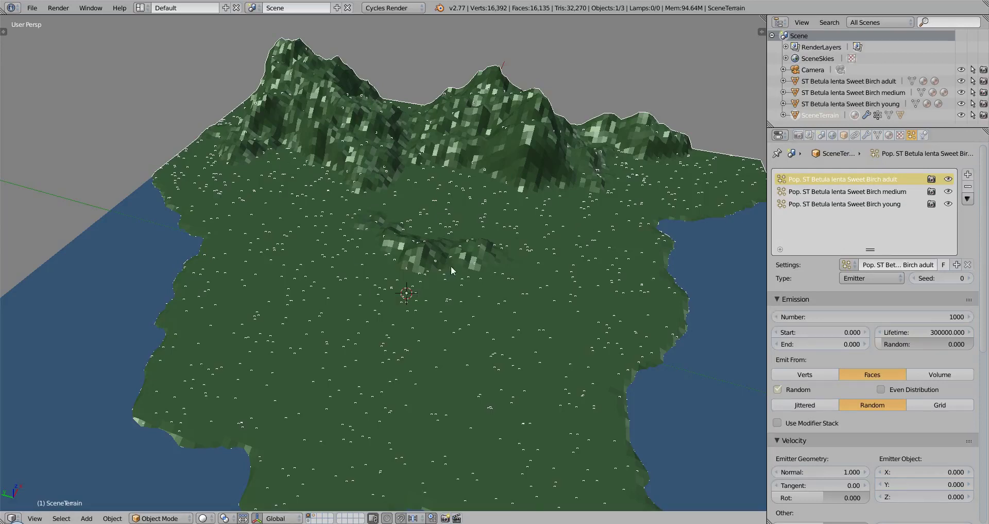
click(930, 318)
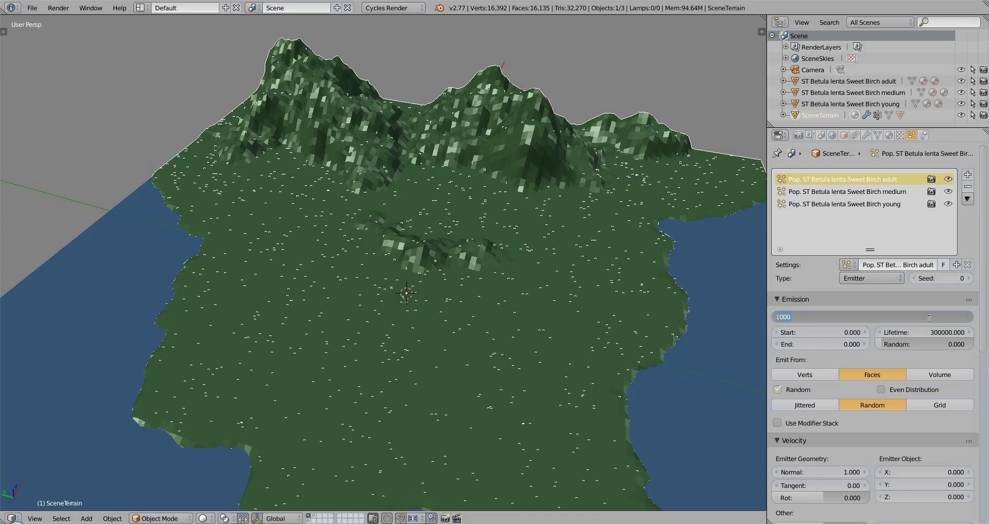
key(Return)
Set the adult Sweet Birch population's emission number to 10000.
click(905, 195)
click(882, 205)
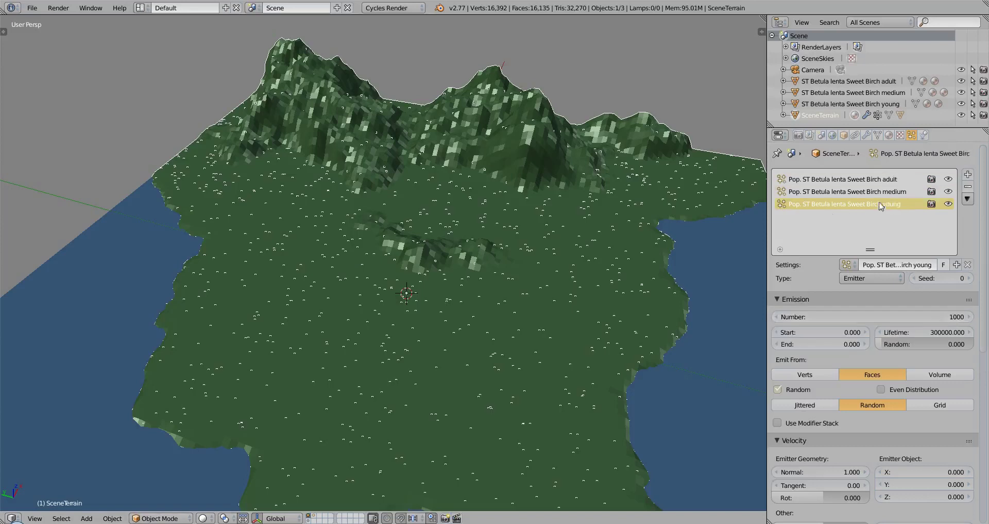
click(864, 180)
click(903, 316)
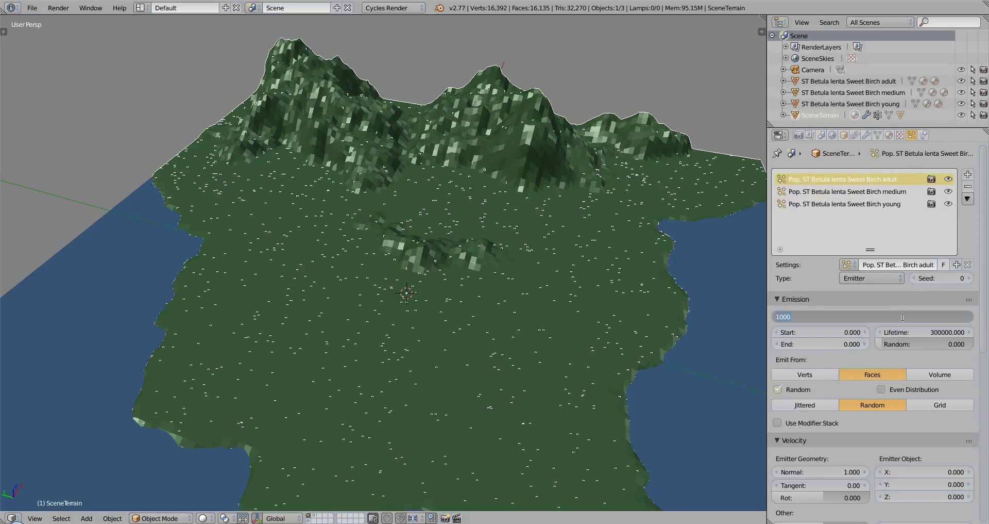
text(1)
key(Return)
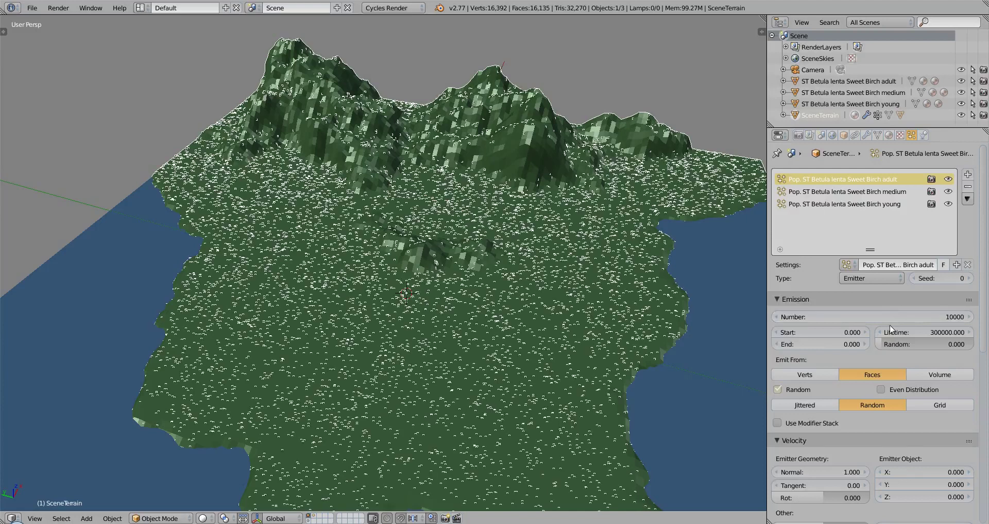
Expand the adult birch system's Vertex Groups panel so Density can be set to 'trees'.
scroll(890, 327, down, 15)
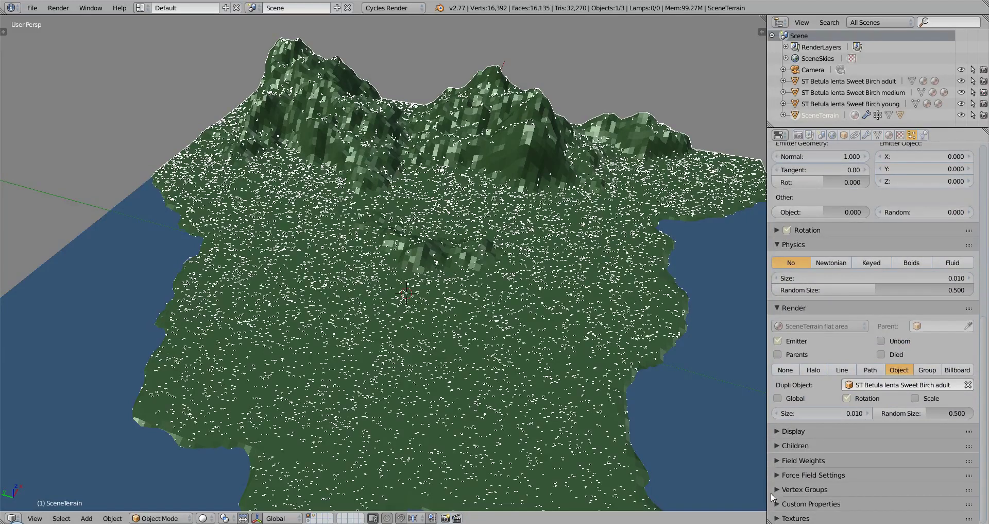
click(777, 460)
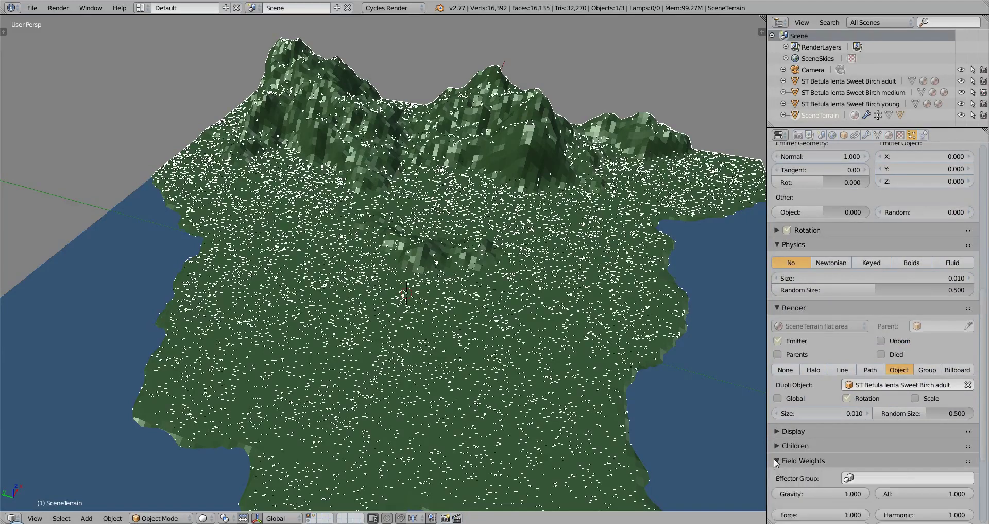
click(777, 460)
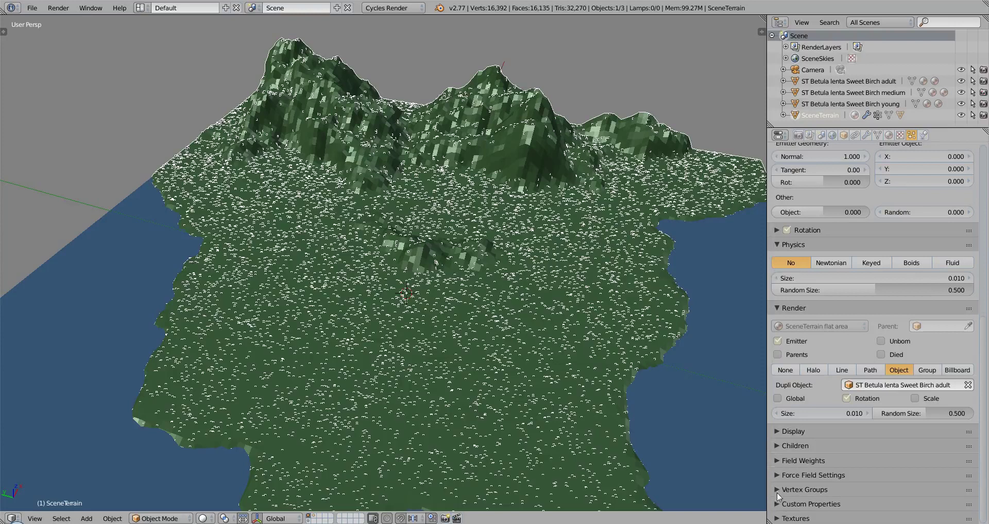
click(779, 492)
scroll(825, 454, down, 5)
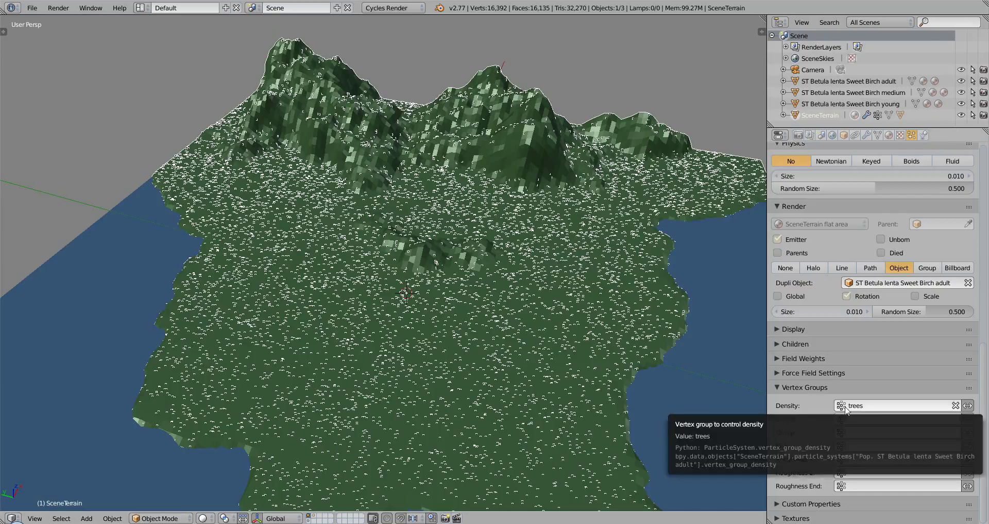
Orbit the terrain and inspect its mesh in wireframe, then return to solid shading.
middle_drag(361, 328, 419, 330)
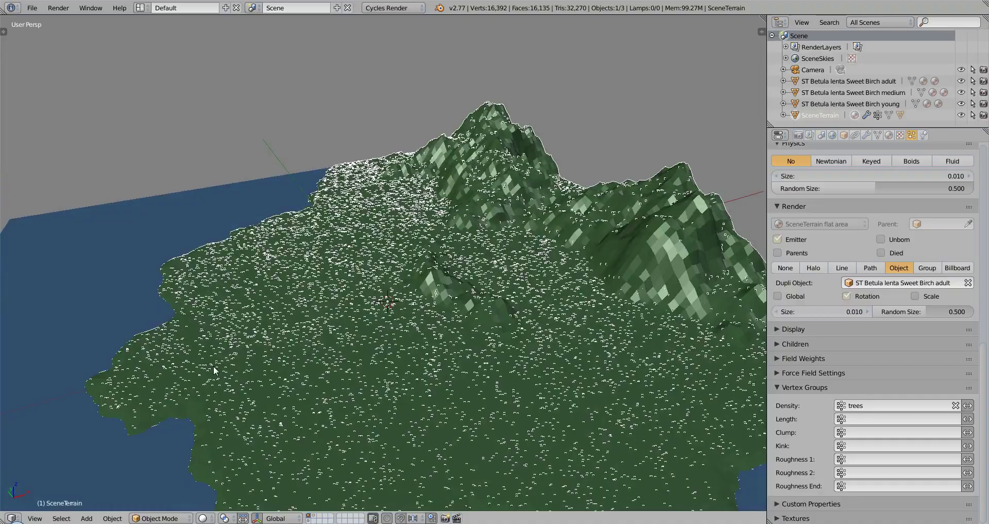
key(z)
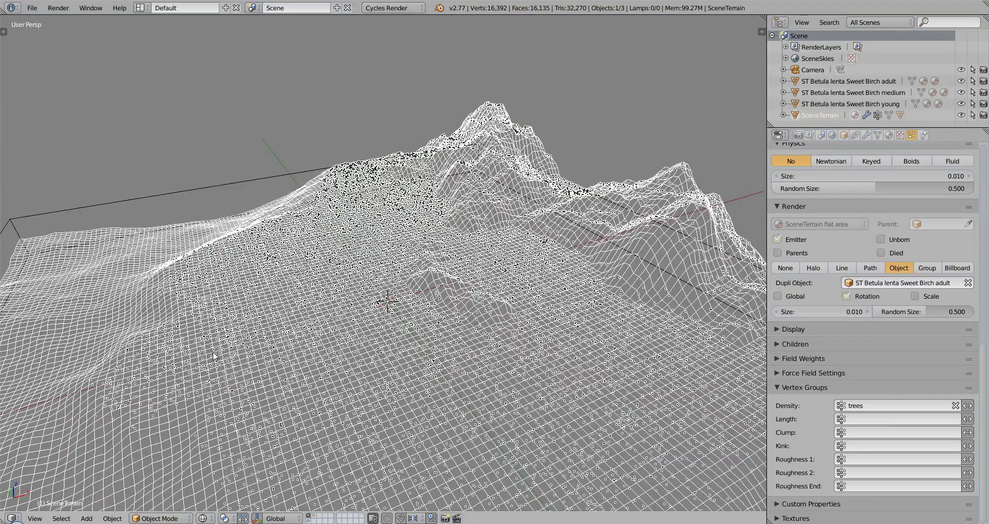
middle_drag(213, 355, 248, 355)
middle_drag(424, 415, 531, 329)
mouse_move(577, 268)
middle_down()
mouse_move(504, 290)
mouse_move(592, 255)
middle_up()
key(z)
scroll(491, 227, up, 5)
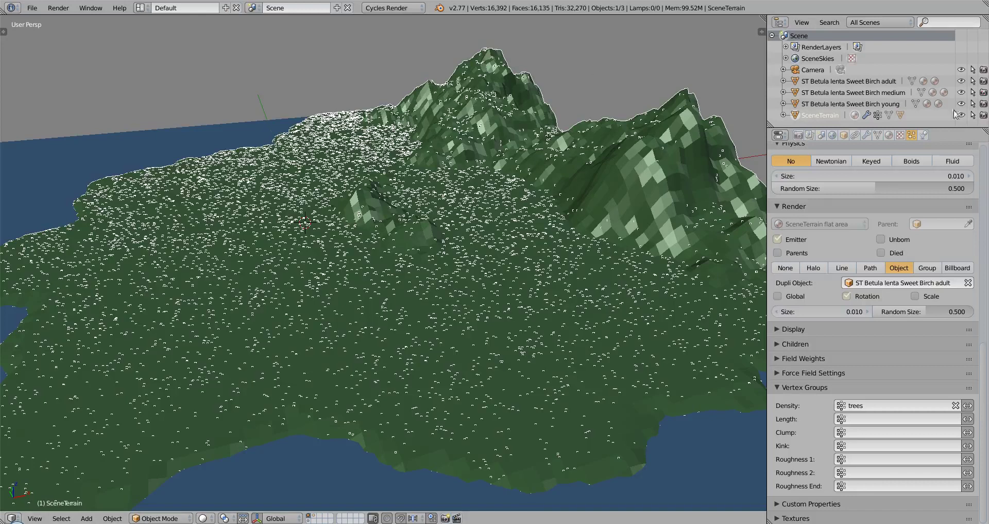
Show the terrain's Object Data with an enlarged Vertex Groups list, briefly trying Weight Paint mode.
click(878, 135)
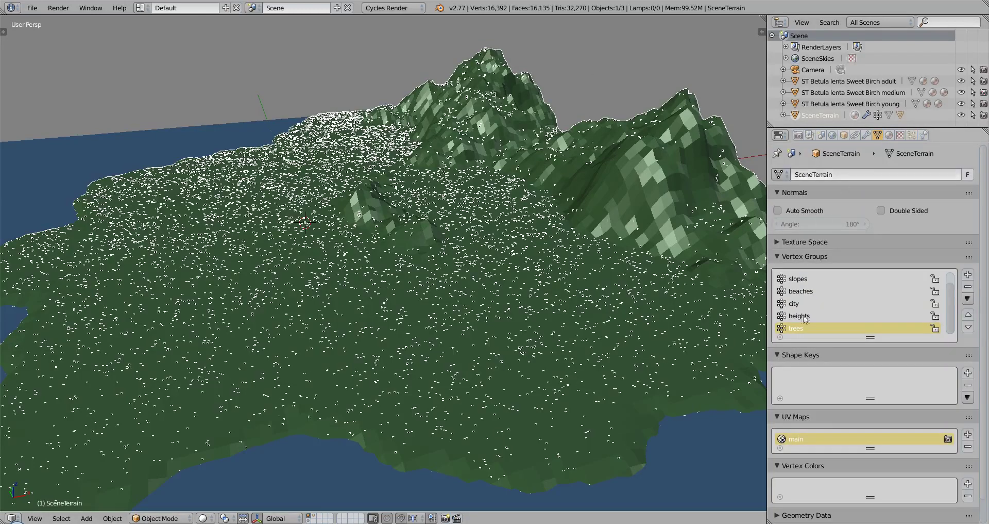
drag(875, 337, 875, 374)
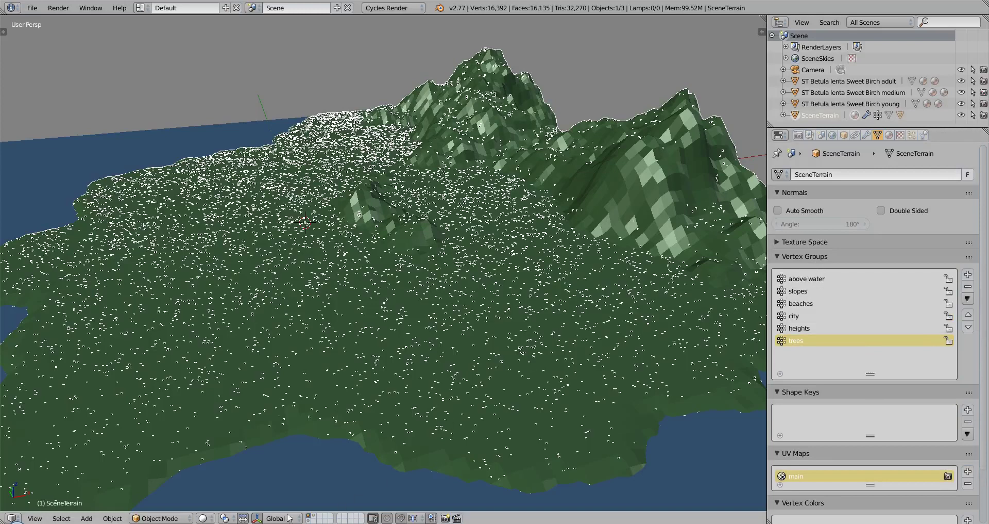
click(147, 518)
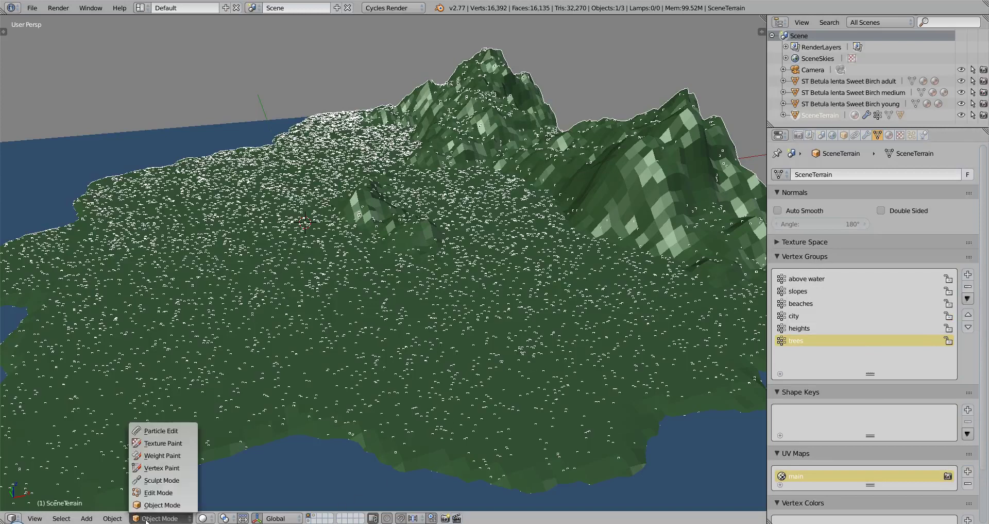
click(170, 456)
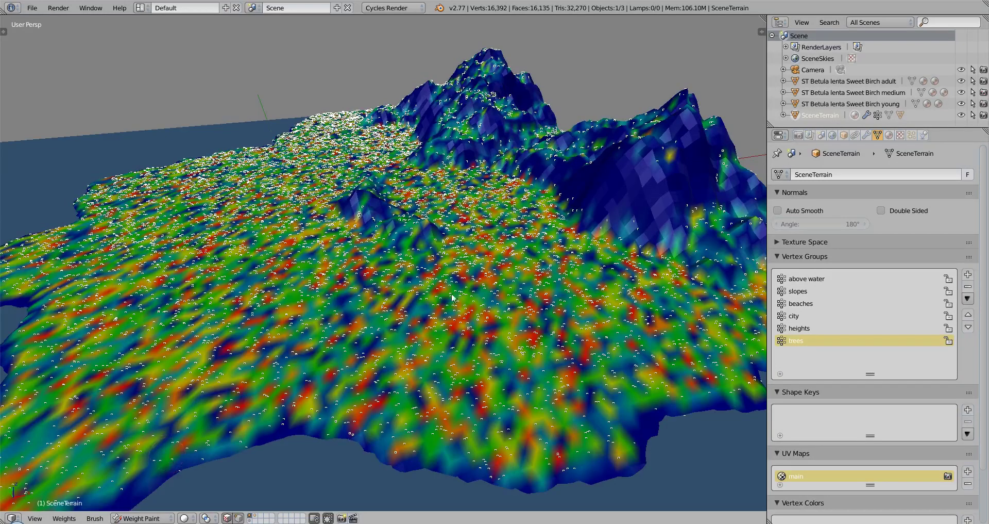
scroll(356, 289, down, 3)
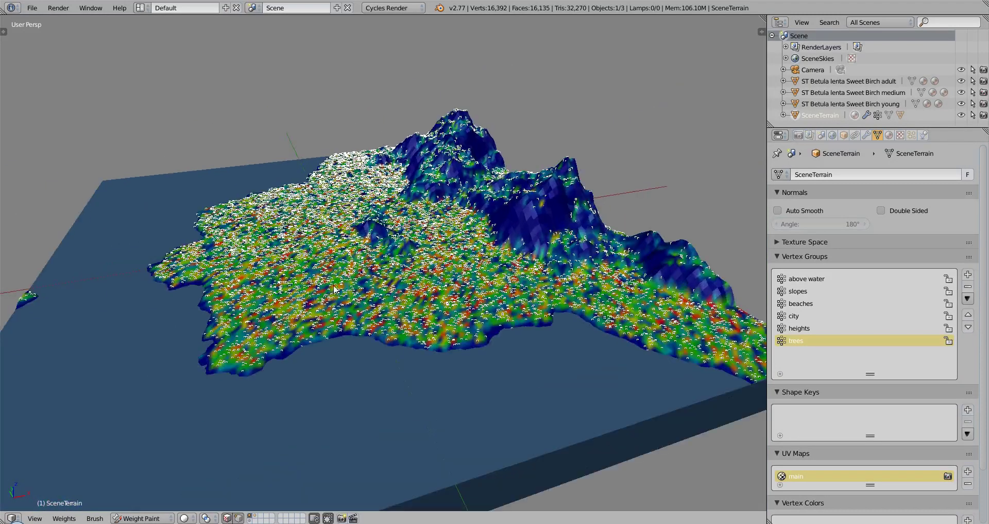
click(142, 517)
click(147, 507)
Hide the water volume and put the reselected terrain back into Weight Paint mode.
right_click(629, 383)
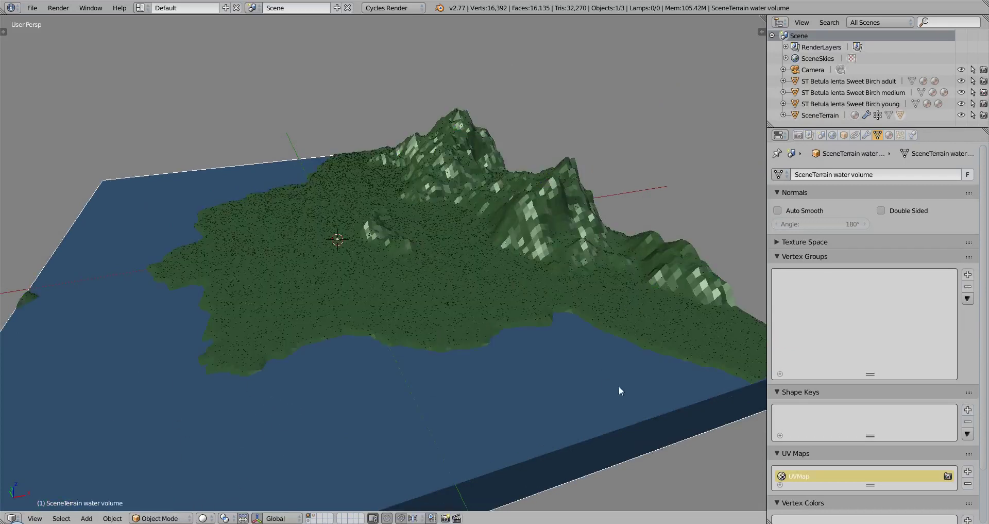
key(h)
right_click(481, 330)
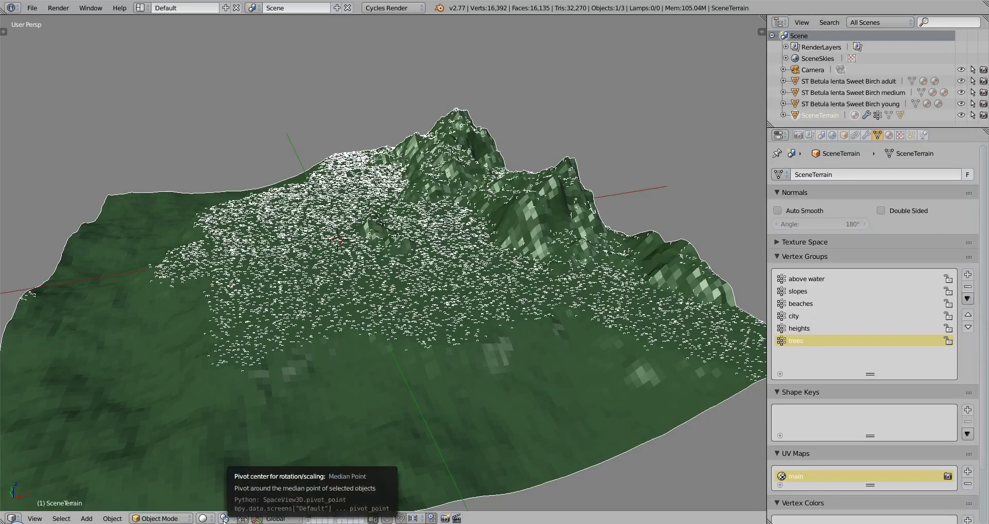
click(178, 518)
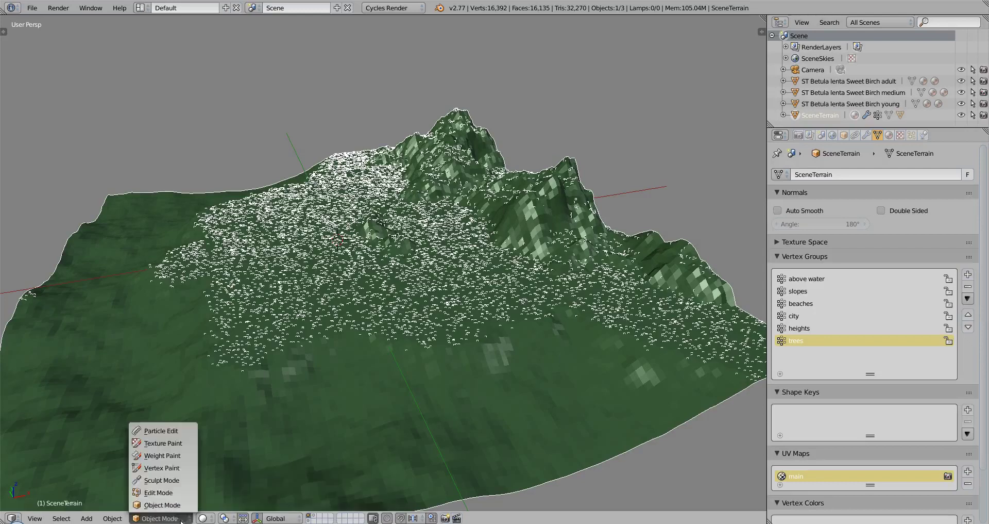
click(164, 456)
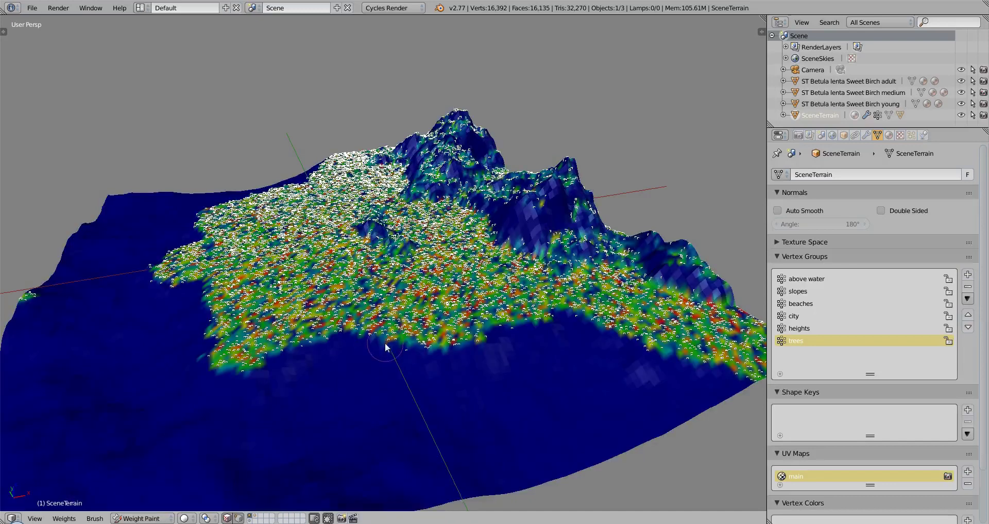
middle_drag(238, 346, 576, 371)
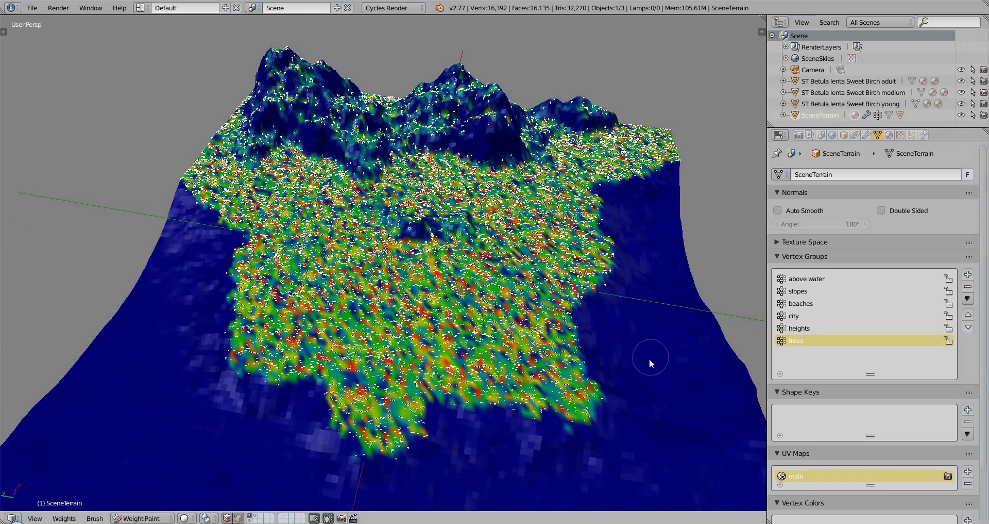
scroll(647, 360, down, 3)
middle_drag(563, 380, 568, 338)
scroll(539, 346, up, 6)
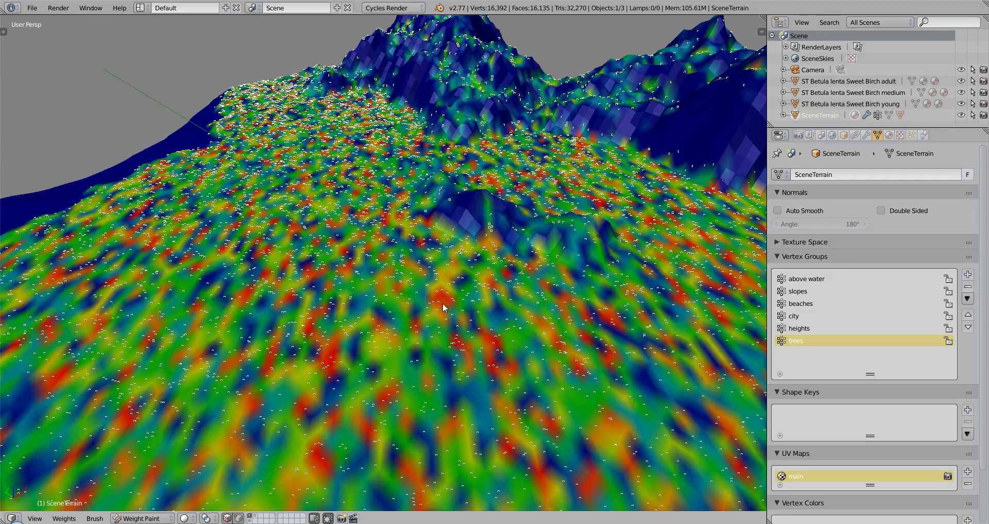
scroll(432, 317, down, 5)
middle_drag(432, 330, 402, 322)
scroll(402, 321, up, 5)
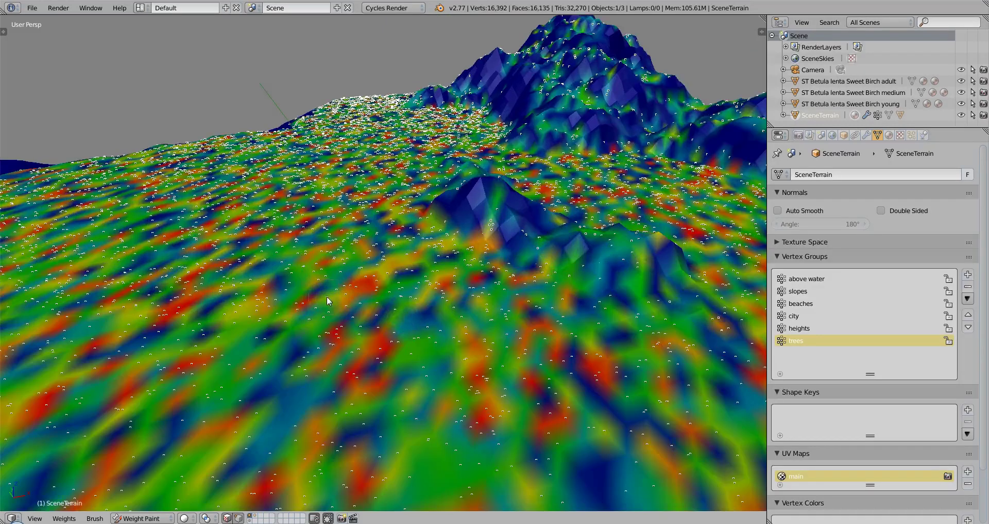
scroll(324, 316, down, 2)
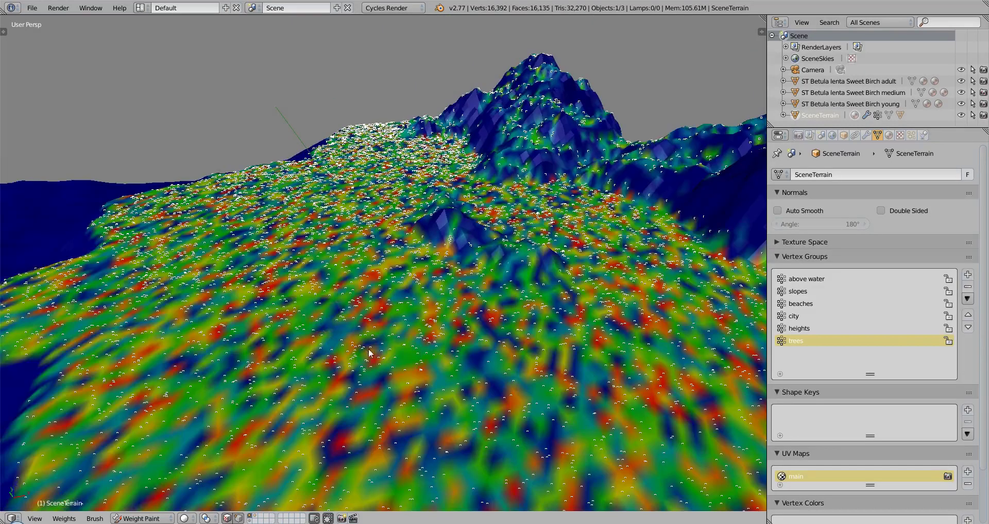
scroll(368, 352, down, 3)
Display the heights, city and beaches weight maps in turn, orbiting around the terrain.
click(783, 330)
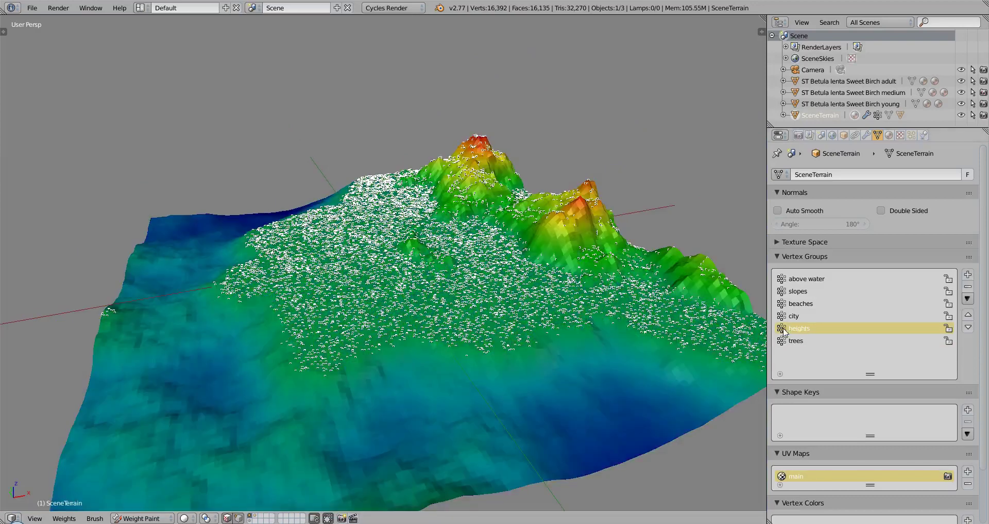
middle_drag(554, 366, 483, 362)
middle_drag(201, 348, 213, 343)
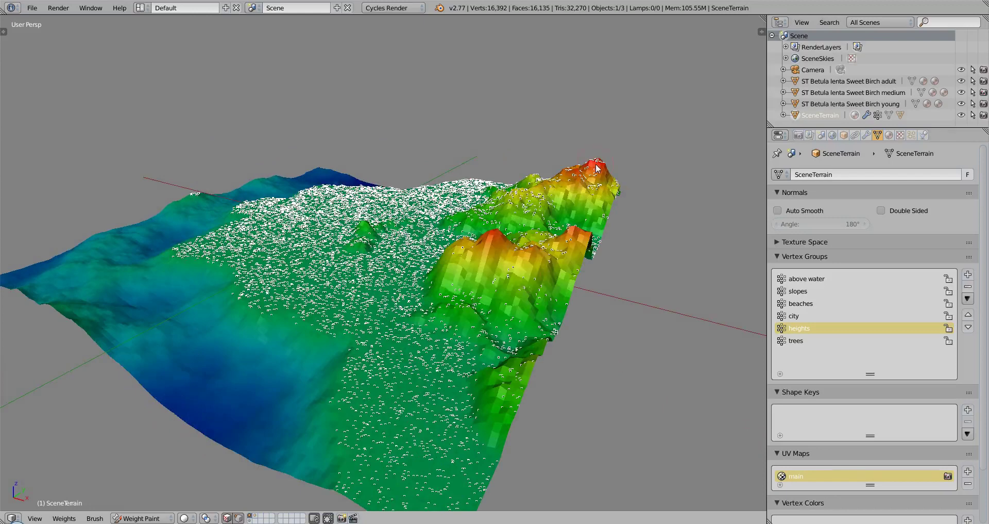
middle_drag(270, 259, 329, 218)
click(794, 315)
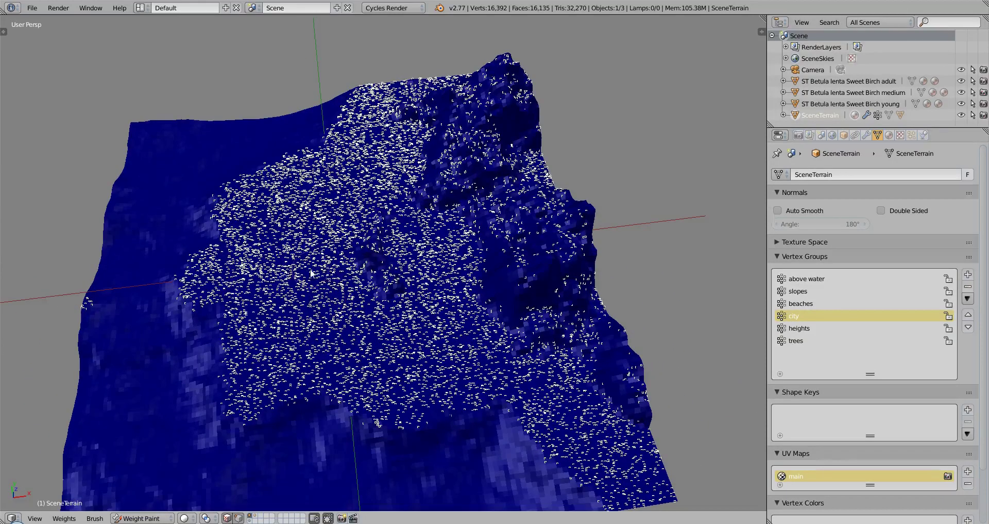
middle_drag(251, 307, 392, 268)
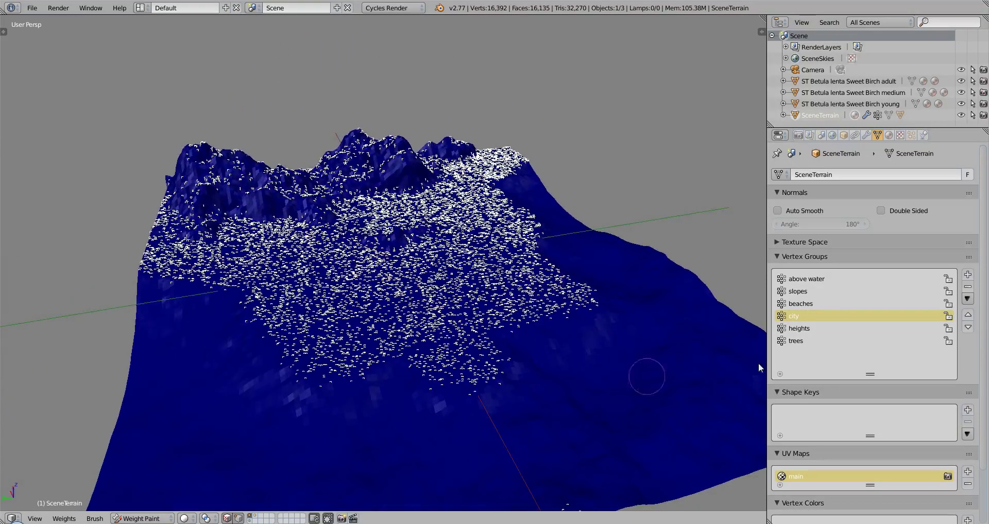
click(796, 304)
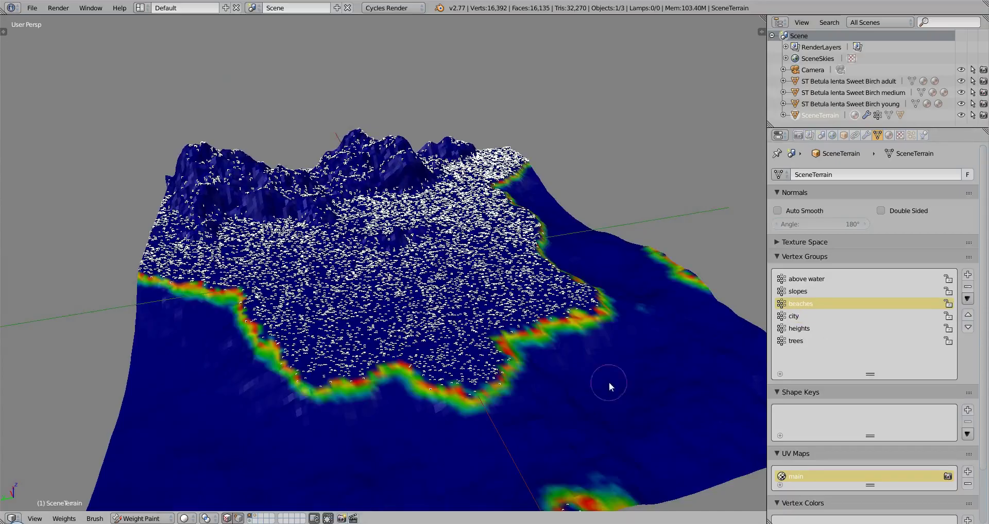
middle_drag(607, 381, 404, 358)
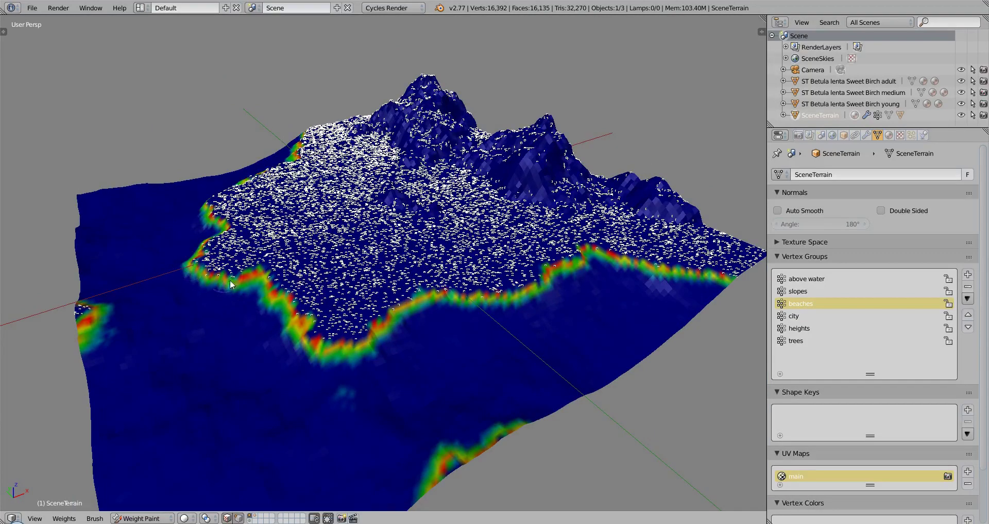
Display the slopes weight map, then the 'above water' weights, viewing the terrain from several angles.
click(824, 291)
scroll(466, 308, down, 3)
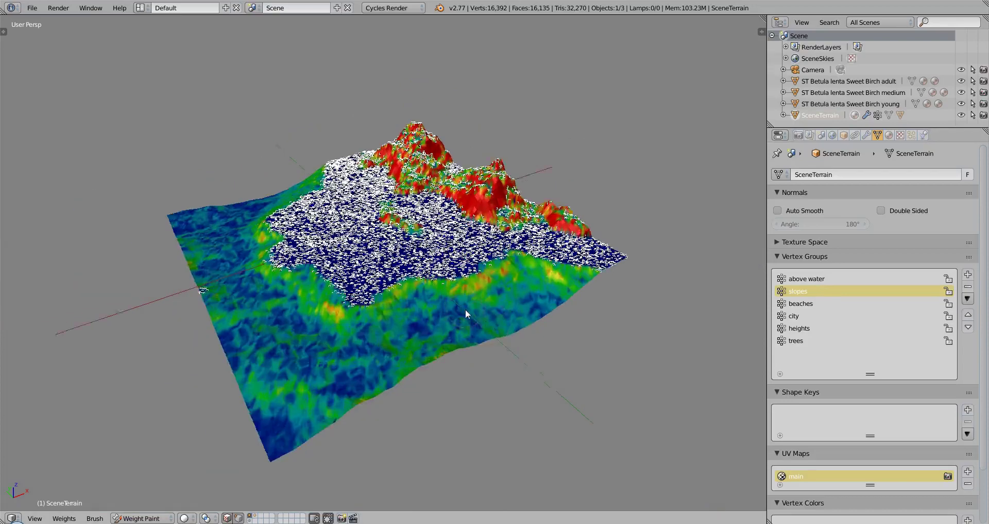
middle_drag(465, 308, 416, 288)
scroll(416, 288, up, 4)
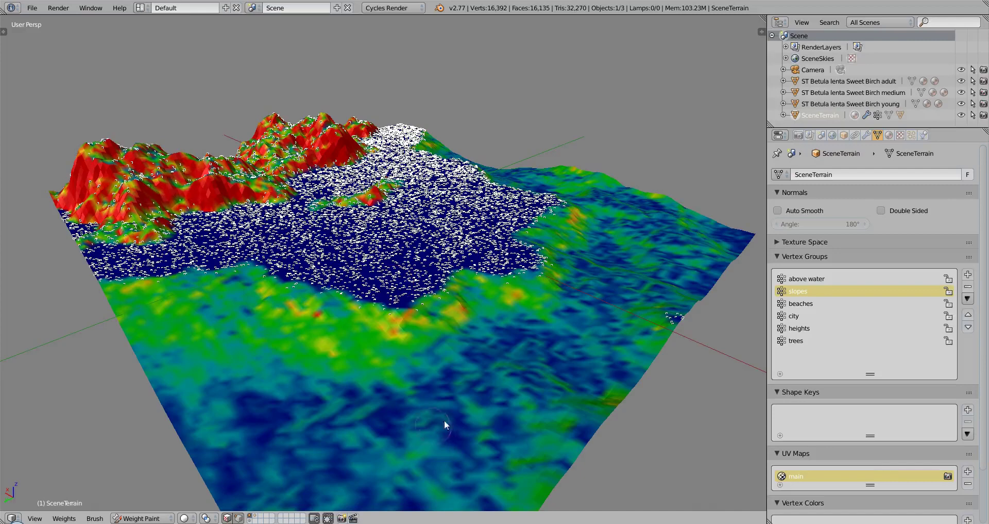
middle_drag(465, 417, 398, 397)
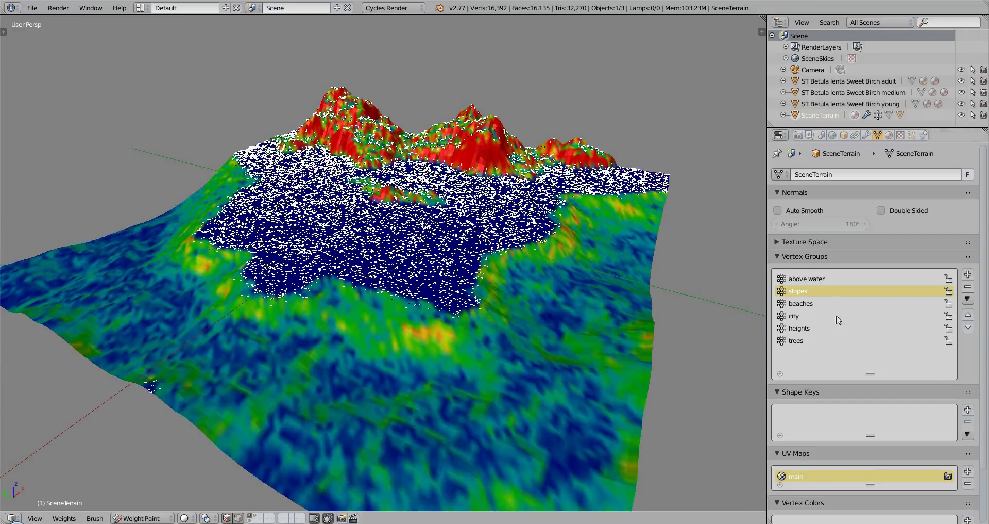
click(806, 279)
middle_drag(558, 338, 418, 363)
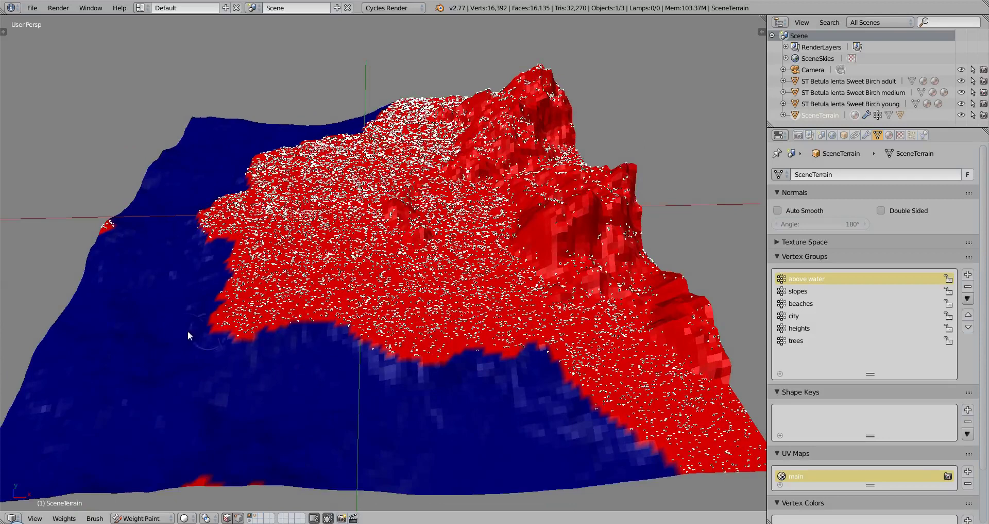
middle_drag(188, 332, 297, 330)
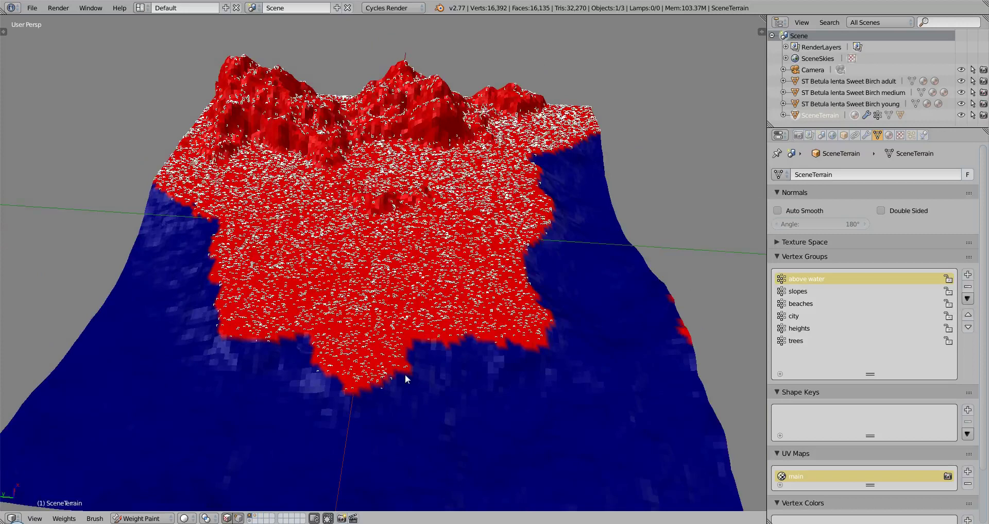
Show the 'trees' weights, hide the adult birch system in the viewport, and select the medium system.
click(795, 341)
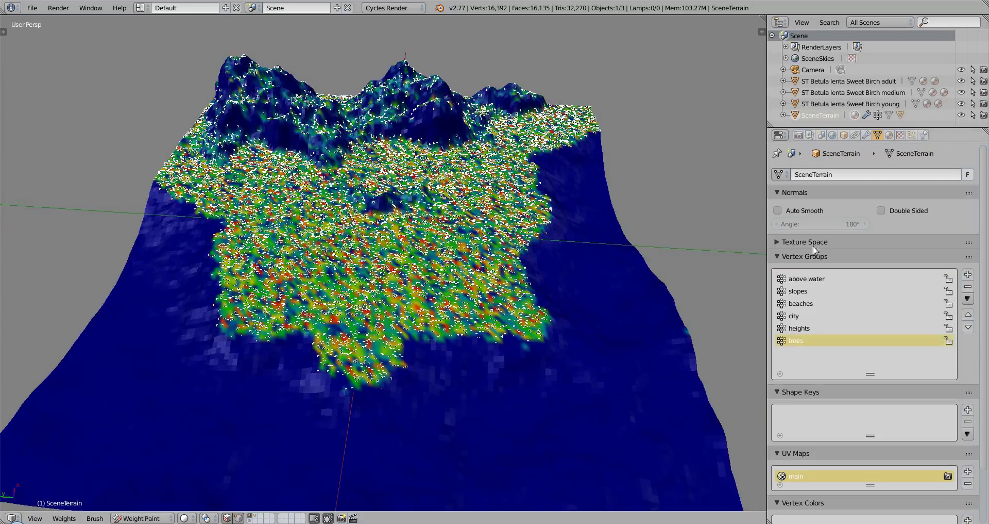
click(912, 136)
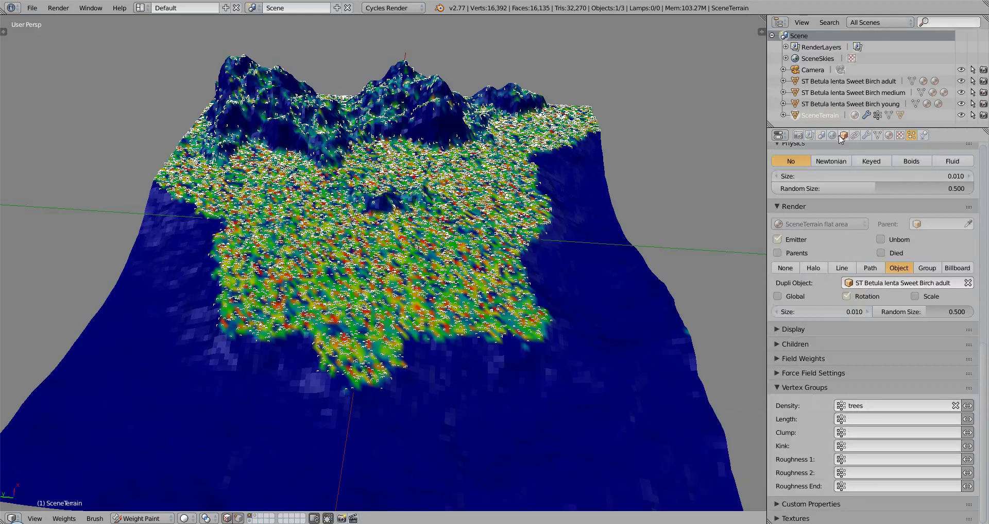
click(877, 135)
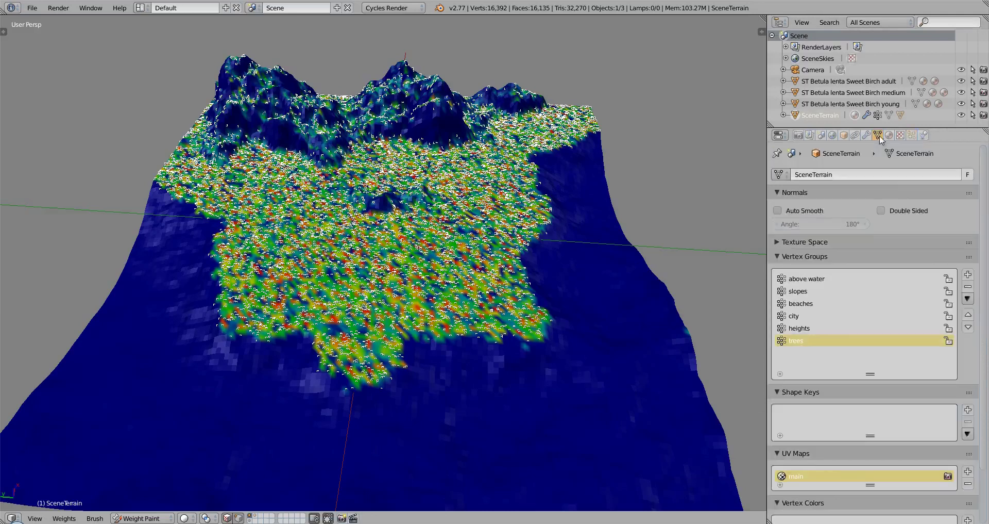
middle_drag(442, 343, 422, 341)
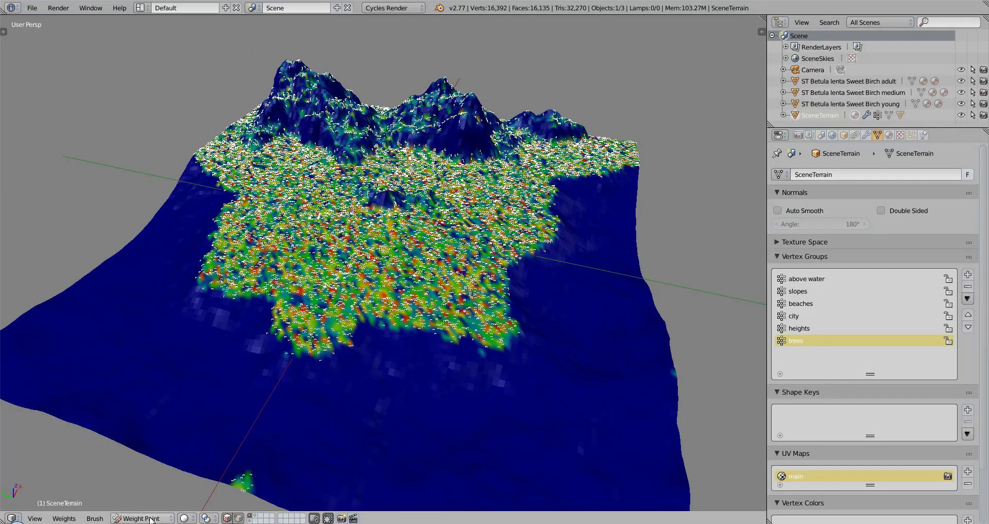
click(911, 136)
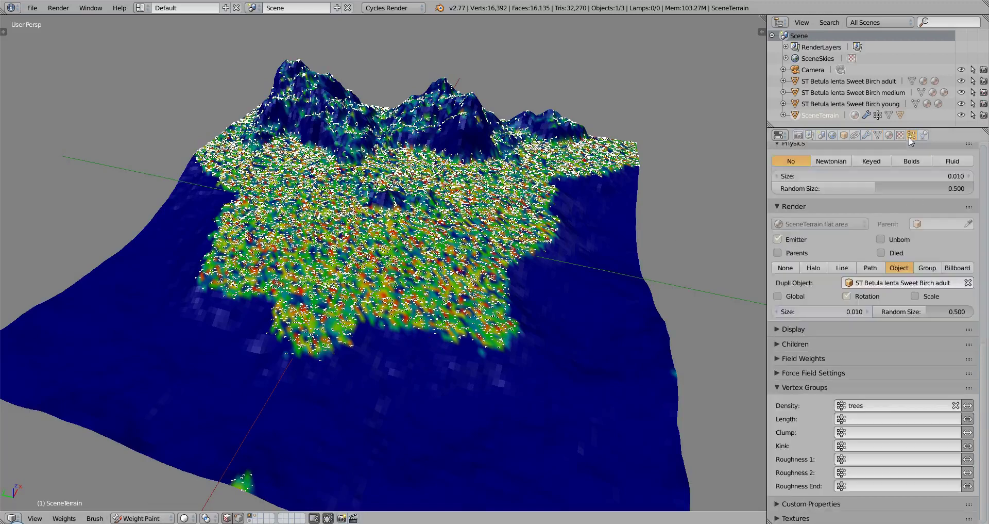
scroll(905, 293, up, 20)
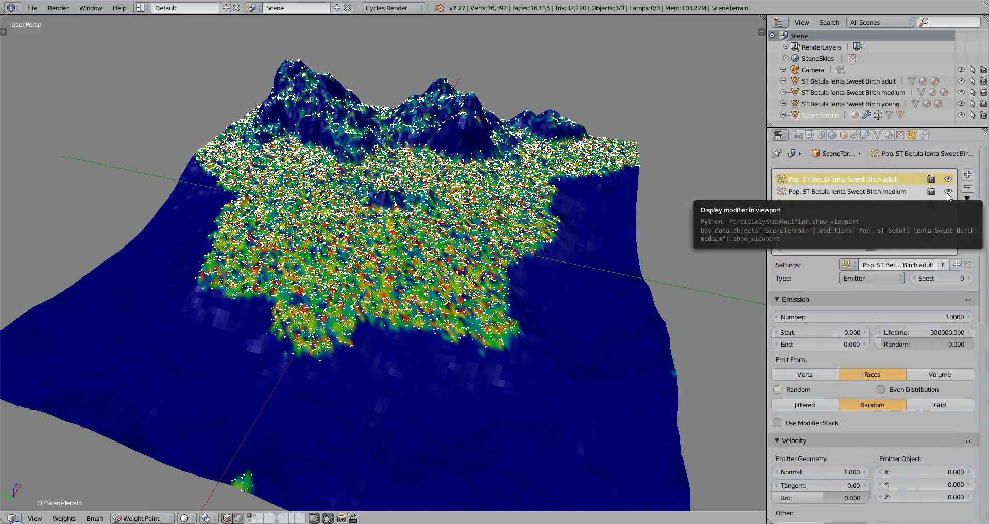
click(949, 179)
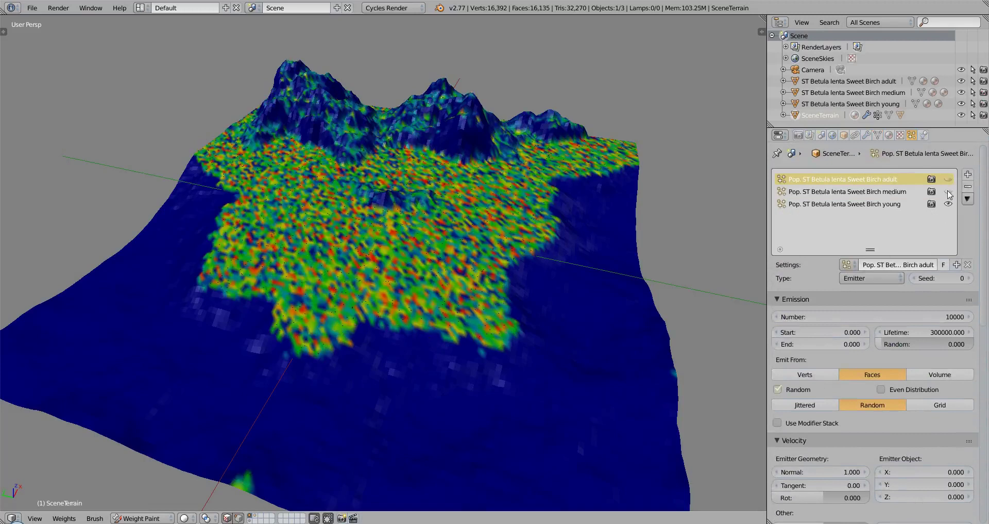
click(859, 193)
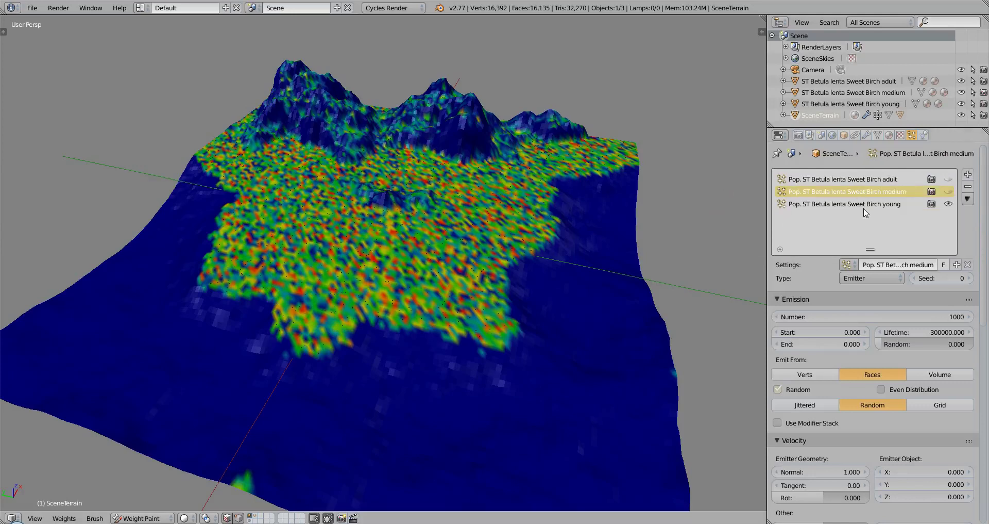
Set the young Sweet Birch system's emission number to 10000.
click(869, 205)
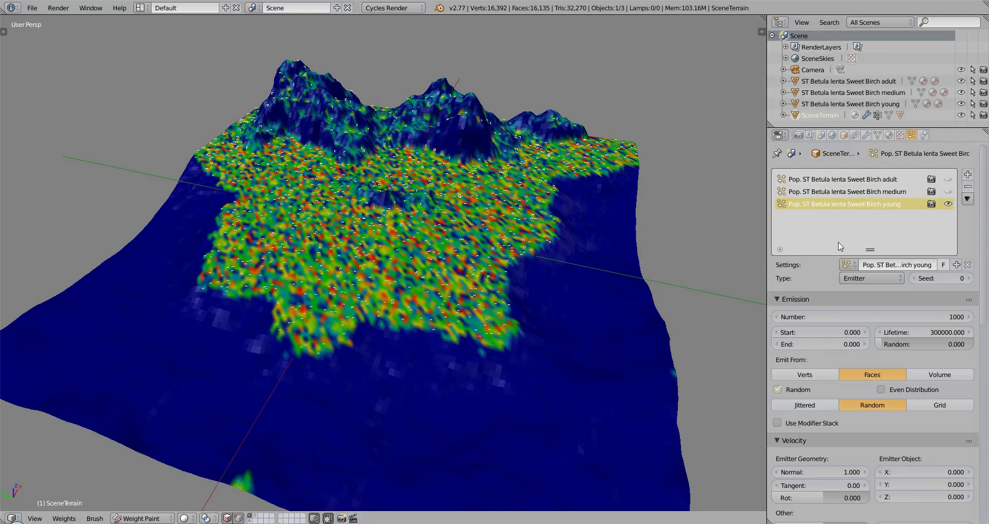
click(932, 319)
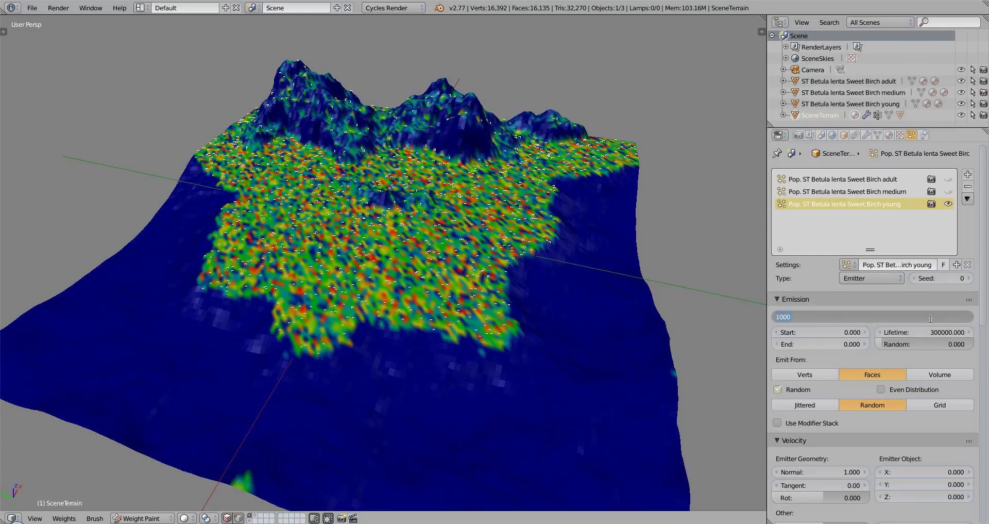
text(10000)
key(Return)
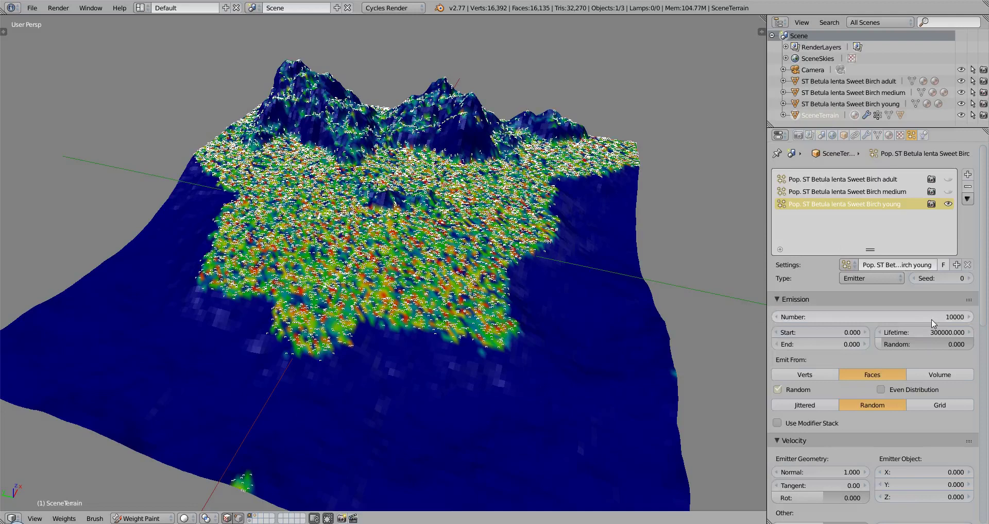
scroll(932, 319, down, 10)
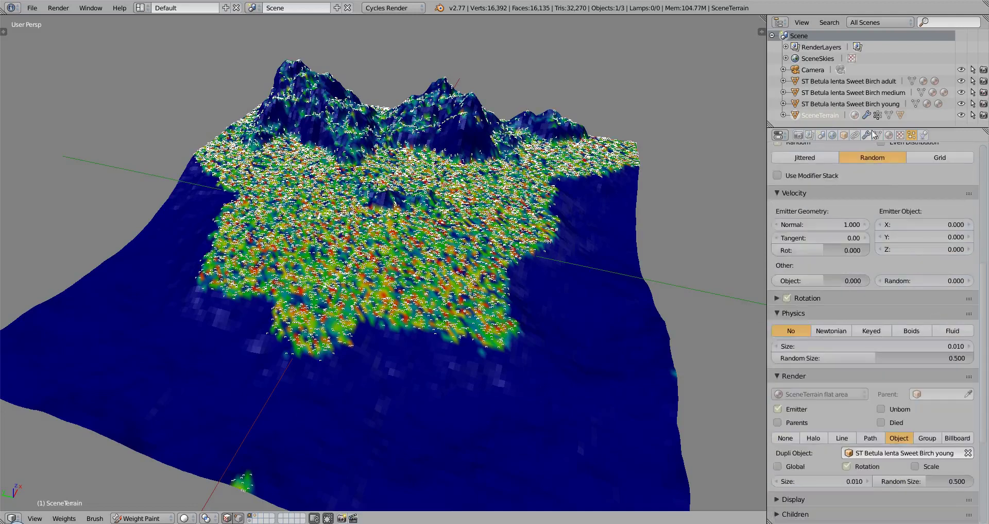
Copy the 'trees' vertex group and clear the copy's default name to rename it 'trees young'.
click(882, 137)
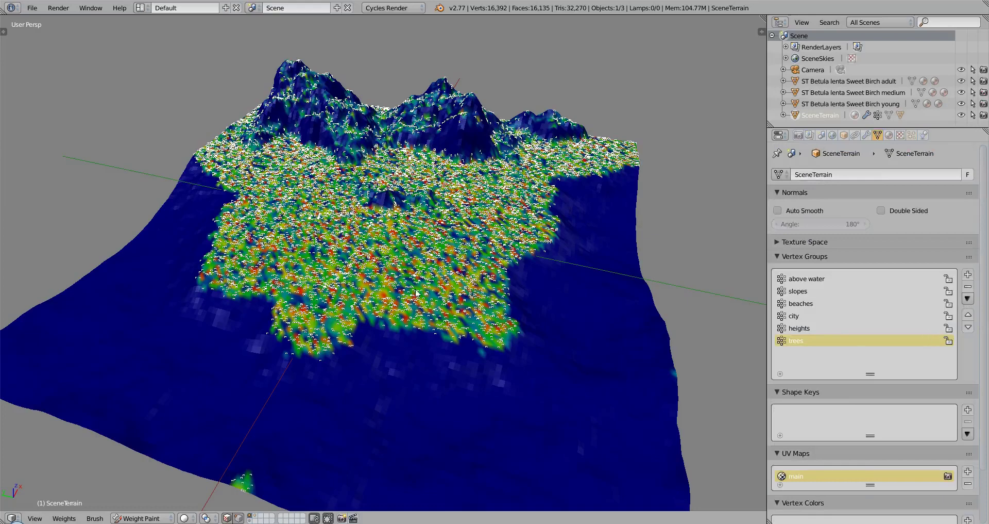
middle_drag(280, 255, 285, 289)
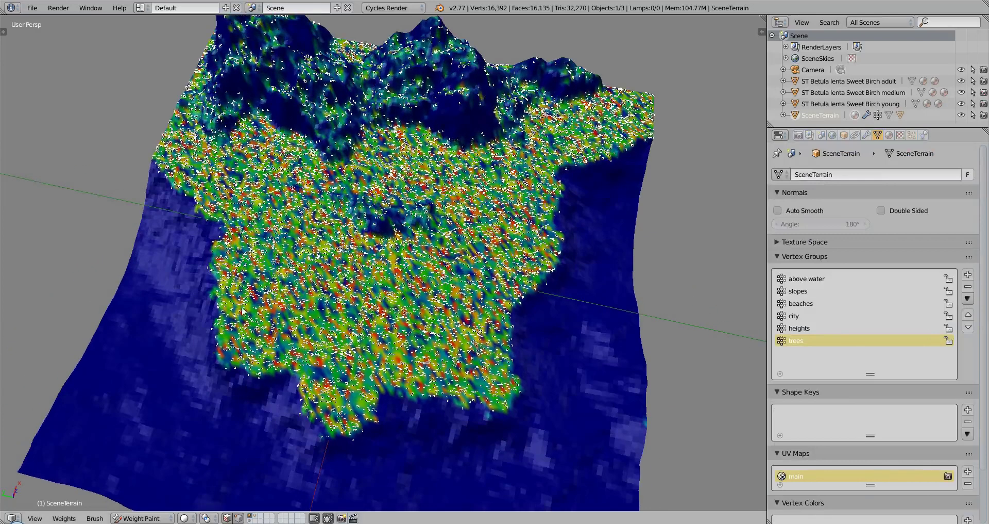
middle_drag(236, 312, 275, 291)
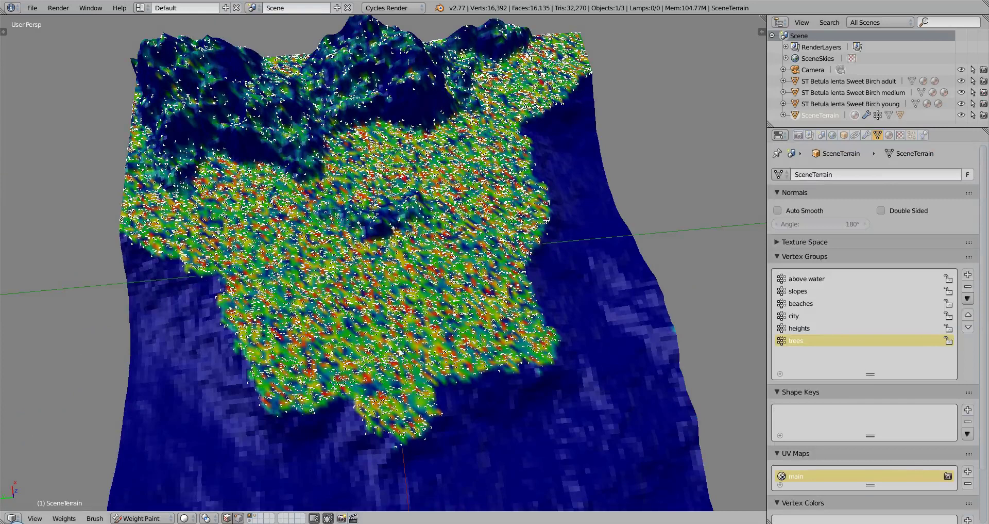
middle_drag(434, 355, 308, 350)
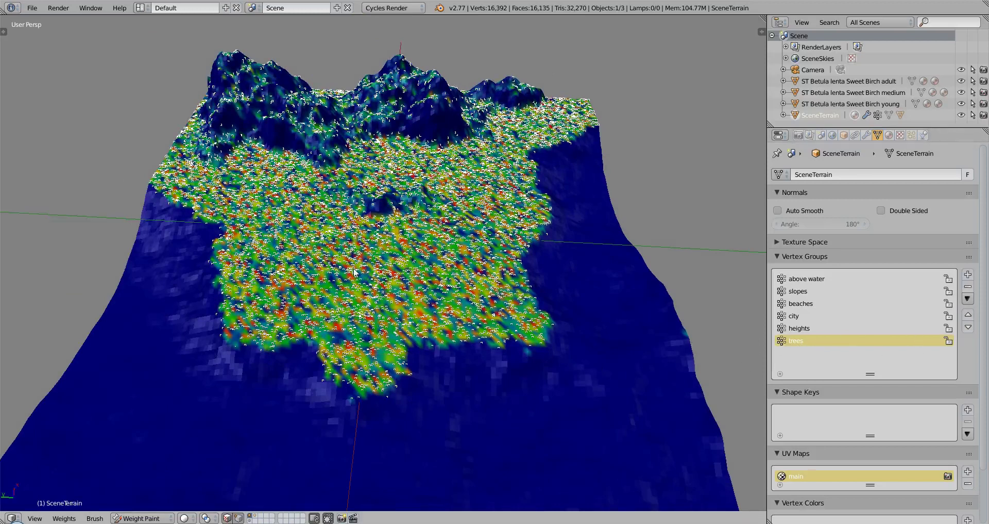
click(968, 299)
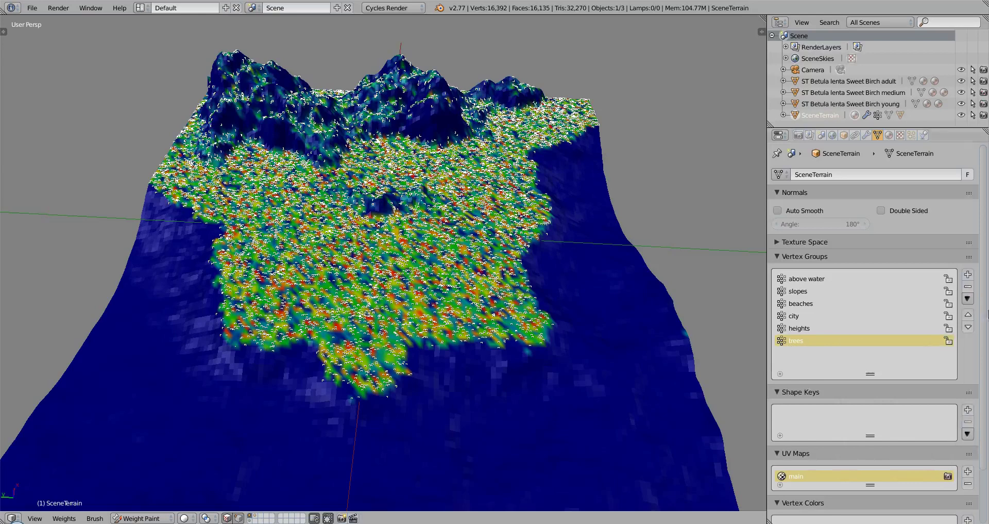
click(968, 299)
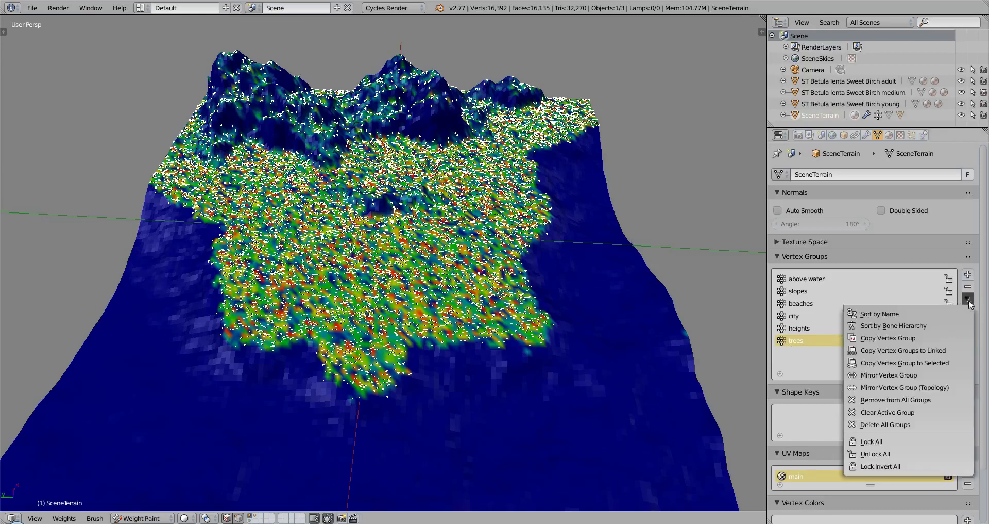
click(921, 339)
double_click(815, 353)
key(BackSpace)
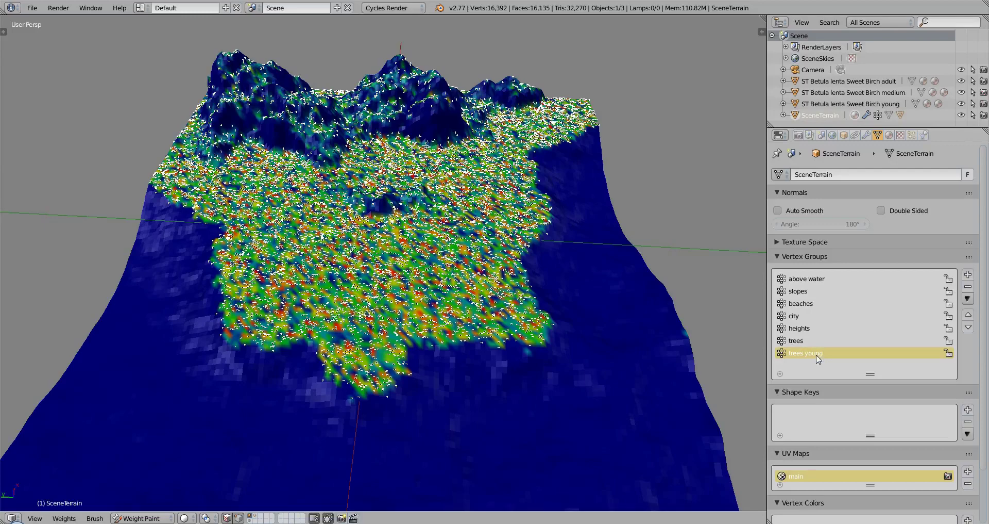
middle_drag(322, 306, 289, 321)
scroll(433, 309, up, 3)
middle_drag(433, 309, 384, 283)
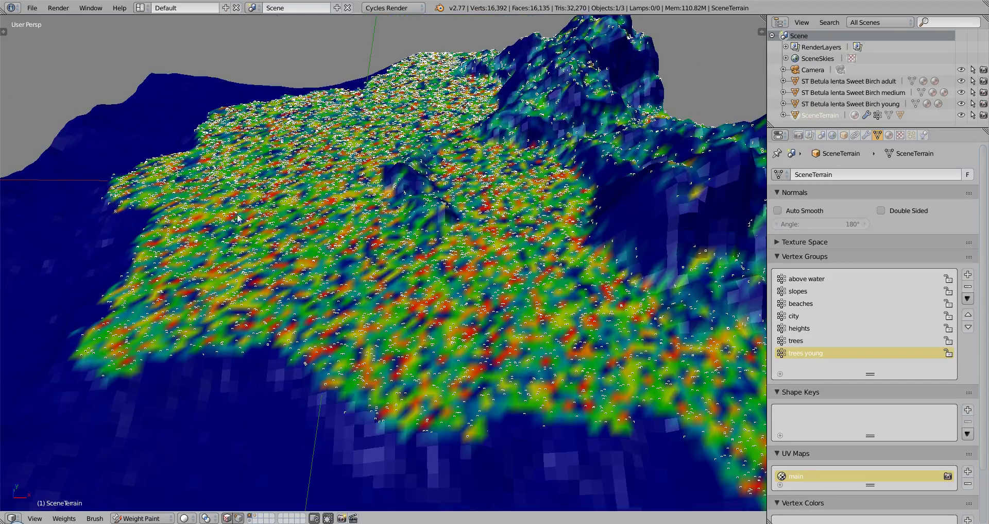
scroll(435, 303, down, 2)
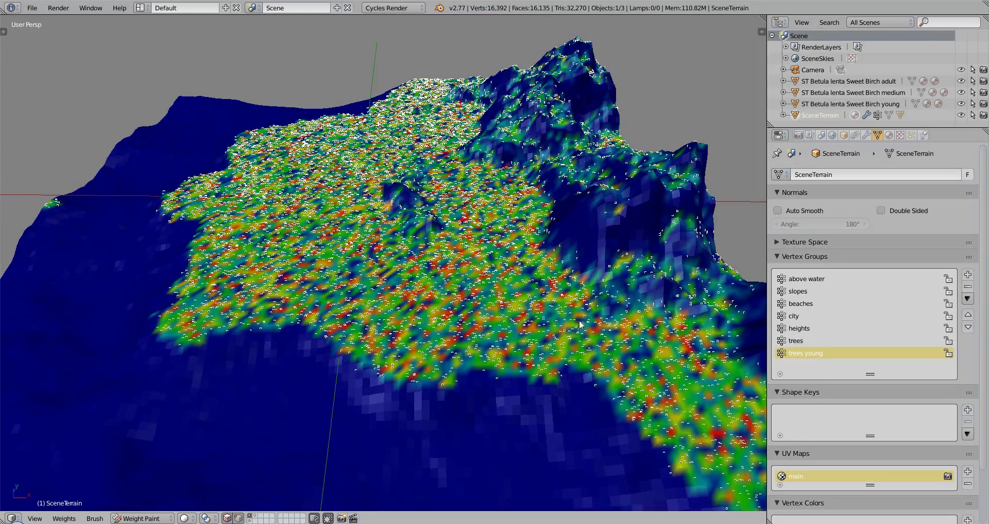
middle_drag(580, 323, 233, 273)
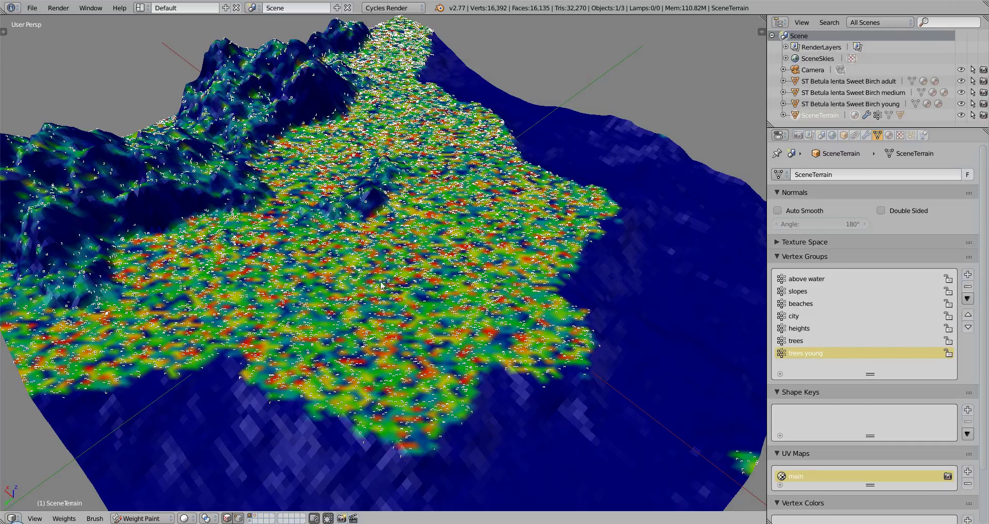
middle_drag(366, 340, 344, 333)
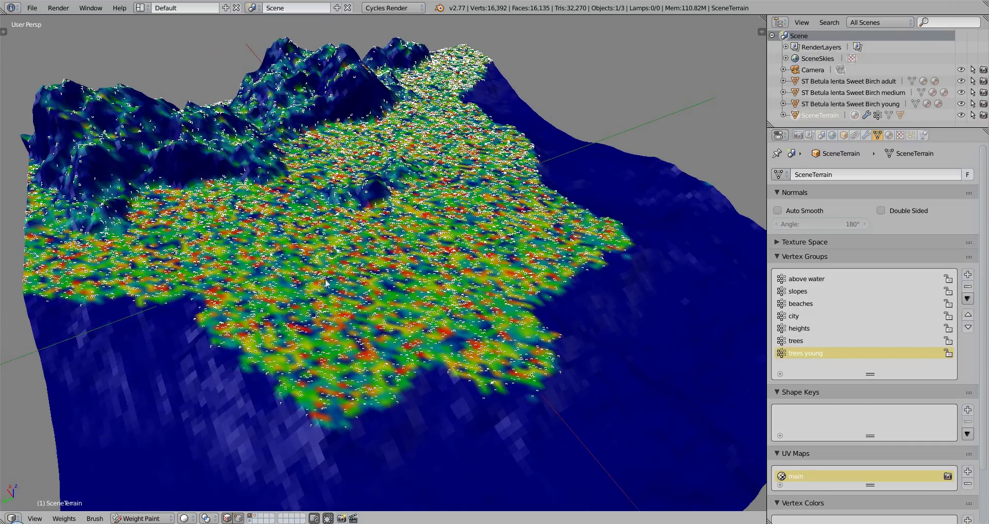
middle_drag(353, 271, 431, 290)
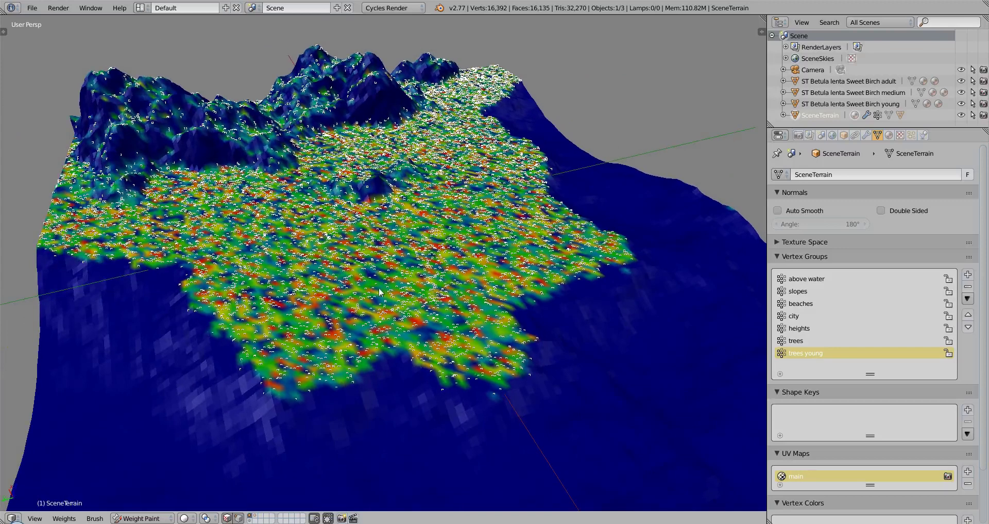
middle_drag(365, 290, 402, 324)
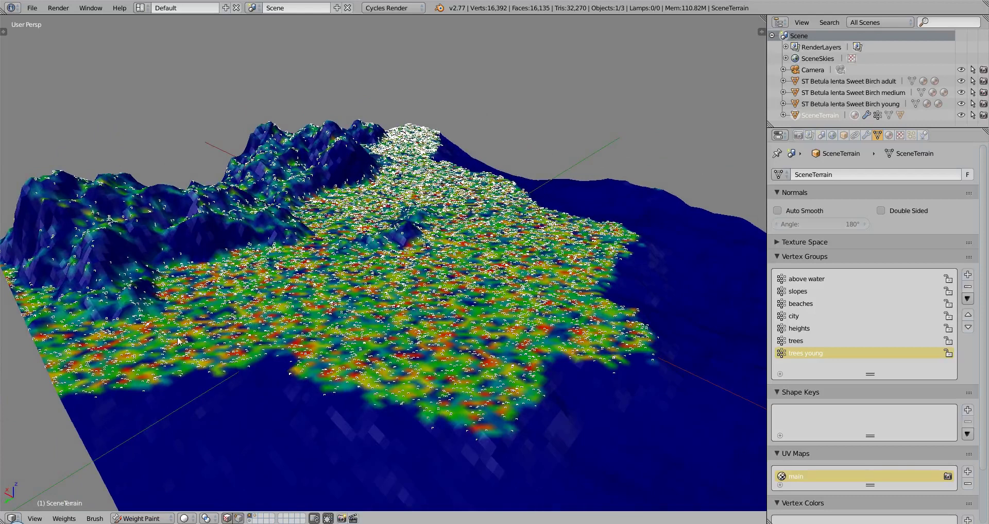
scroll(189, 369, down, 2)
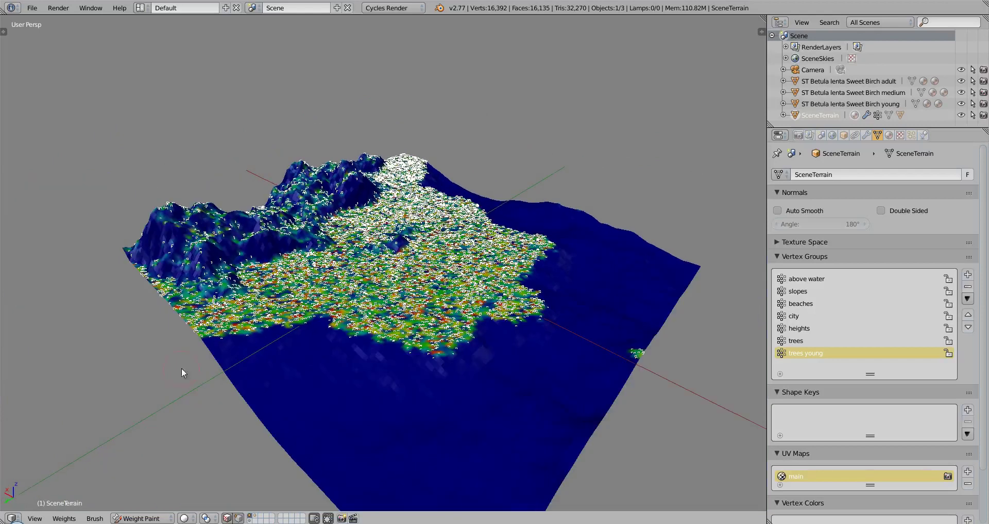
Bring up the Tool Shelf and change the weight brush blend from Mix to Subtract.
key(n)
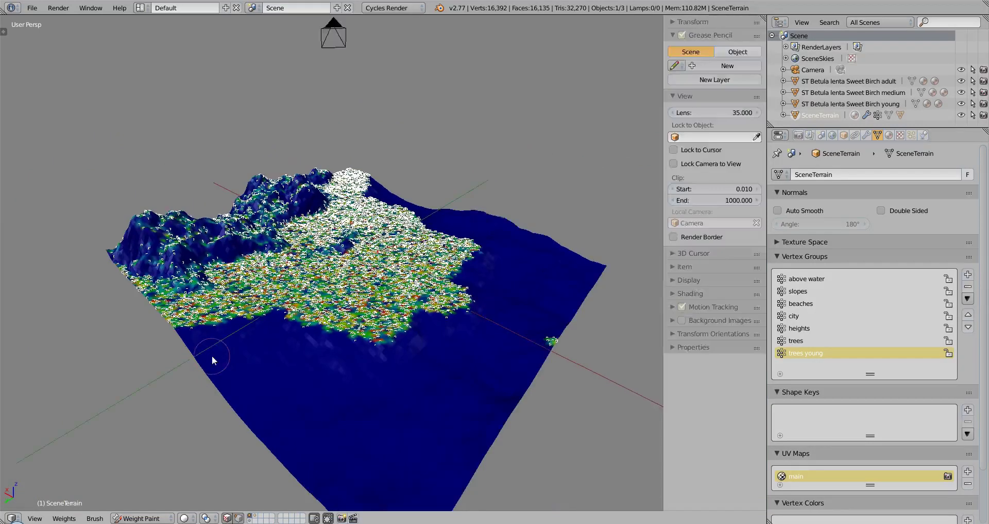
key(n)
key(t)
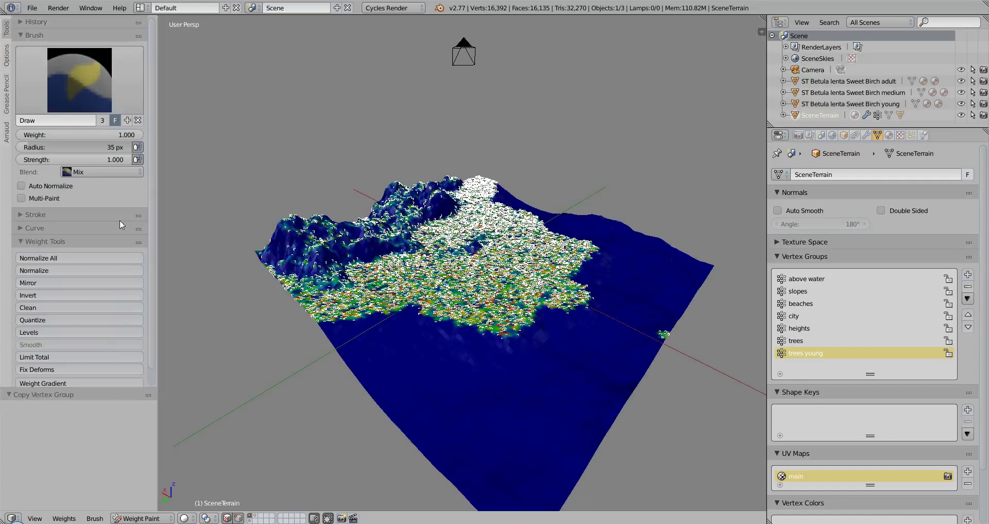
scroll(461, 318, up, 5)
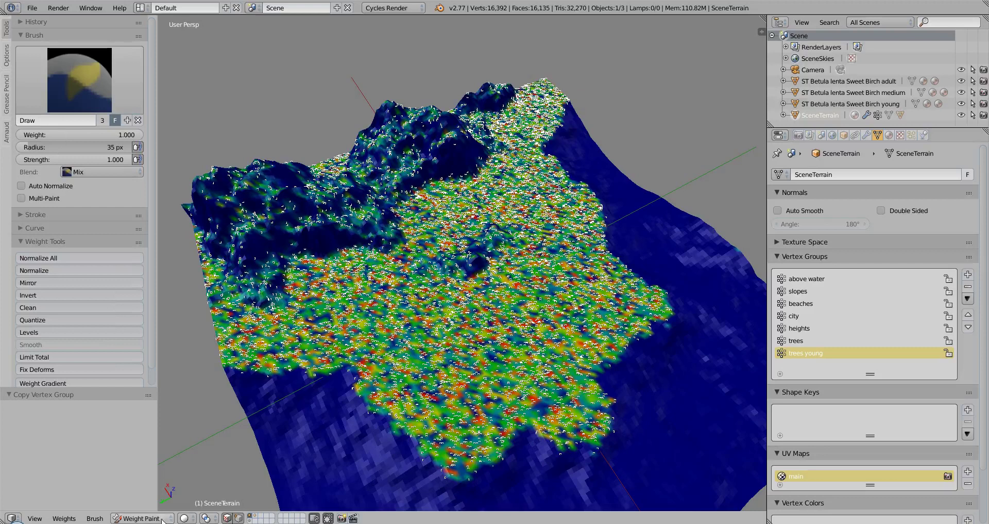
click(142, 518)
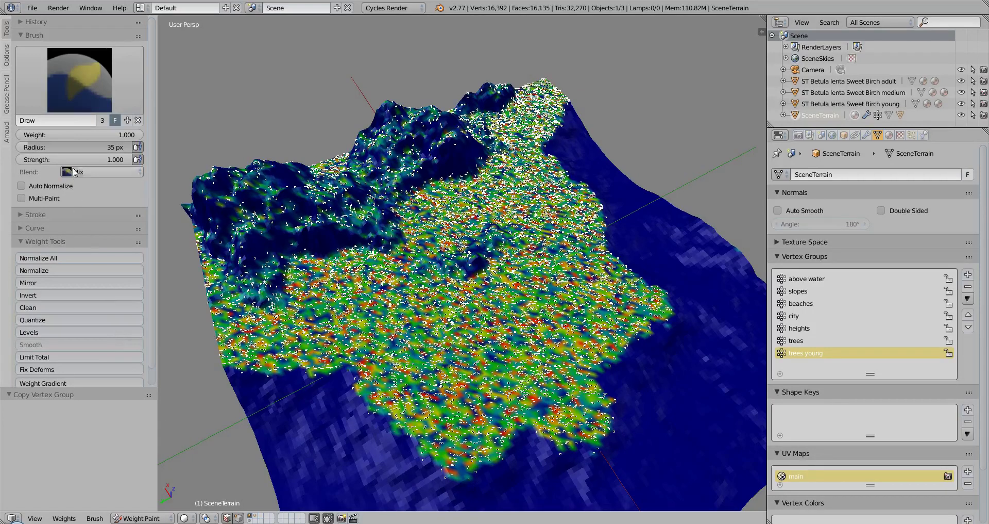
click(89, 172)
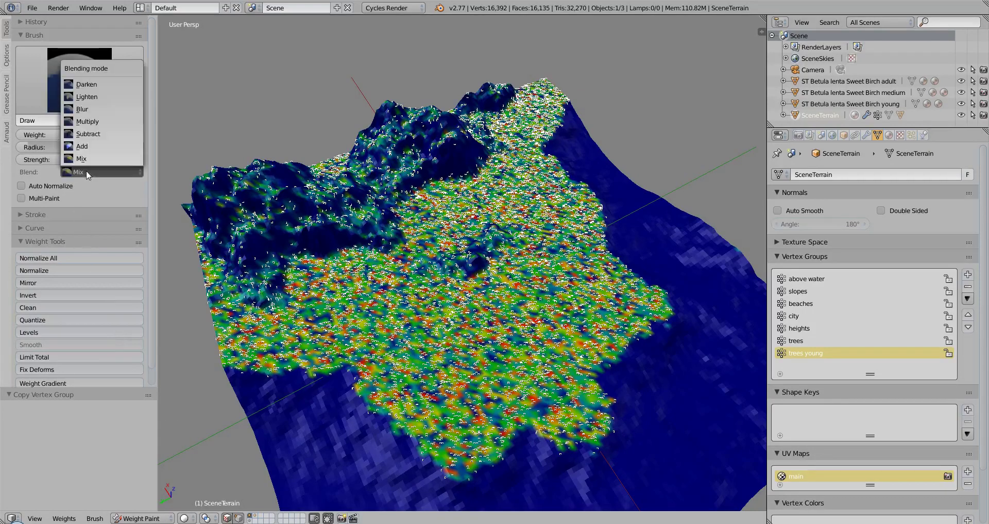
click(96, 134)
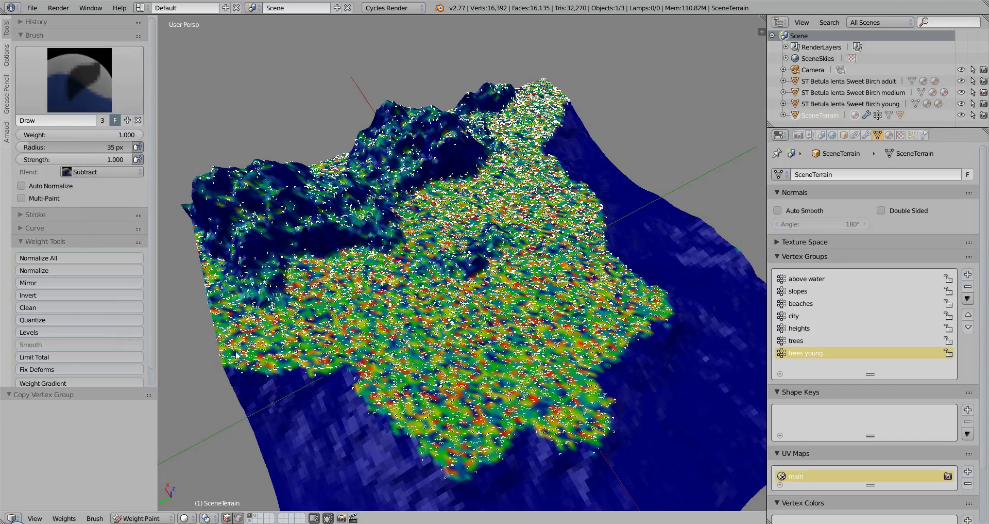
Subtract 'trees young' weight over the lower and central terrain with brush strength 0.5.
mouse_move(230, 359)
mouse_down()
mouse_move(351, 366)
mouse_move(381, 392)
mouse_move(388, 424)
mouse_move(482, 471)
mouse_up()
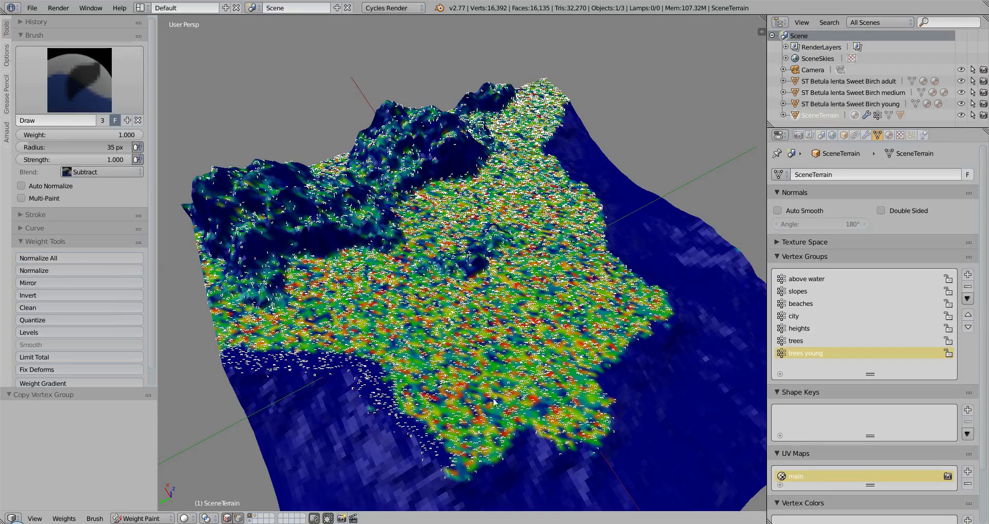
click(89, 159)
text(0.5)
key(Return)
mouse_move(452, 458)
mouse_down()
mouse_move(500, 446)
mouse_move(461, 433)
mouse_move(515, 405)
mouse_move(506, 383)
mouse_move(552, 361)
mouse_move(587, 433)
mouse_move(572, 371)
mouse_move(608, 298)
mouse_move(613, 363)
mouse_move(577, 188)
mouse_move(546, 196)
mouse_move(536, 185)
mouse_up()
mouse_move(409, 333)
mouse_down()
mouse_move(391, 319)
mouse_move(472, 333)
mouse_move(412, 351)
mouse_move(452, 423)
mouse_move(392, 382)
mouse_up()
mouse_move(315, 326)
mouse_down()
mouse_move(225, 348)
mouse_move(323, 360)
mouse_move(359, 285)
mouse_move(323, 314)
mouse_move(297, 351)
mouse_move(366, 301)
mouse_move(361, 337)
mouse_move(402, 283)
mouse_up()
mouse_move(439, 235)
mouse_down()
mouse_move(462, 206)
mouse_move(460, 216)
mouse_move(533, 176)
mouse_move(554, 88)
mouse_move(556, 174)
mouse_move(575, 234)
mouse_move(571, 280)
mouse_move(544, 276)
mouse_up()
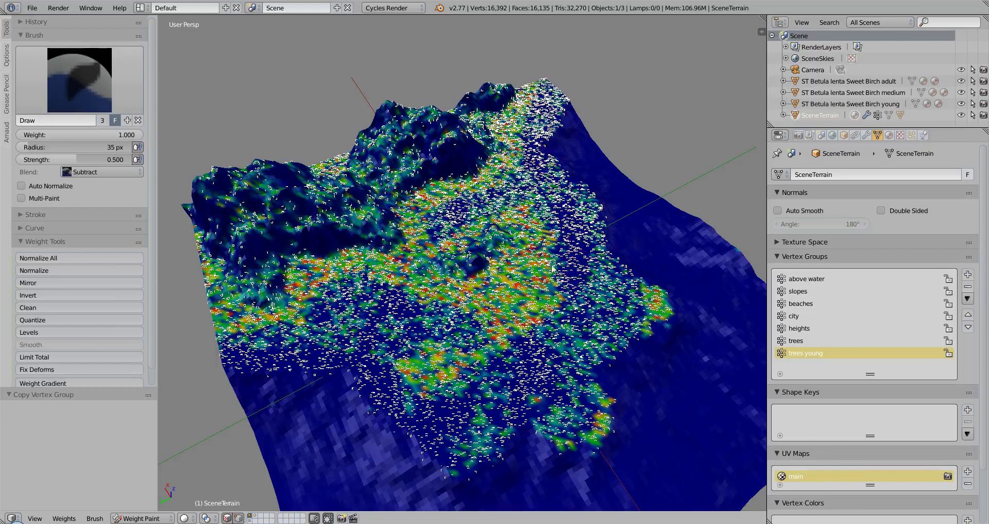
Orbit and zoom out to check the painted 'trees young' weights.
mouse_move(540, 315)
middle_down()
mouse_move(372, 282)
mouse_move(520, 308)
middle_up()
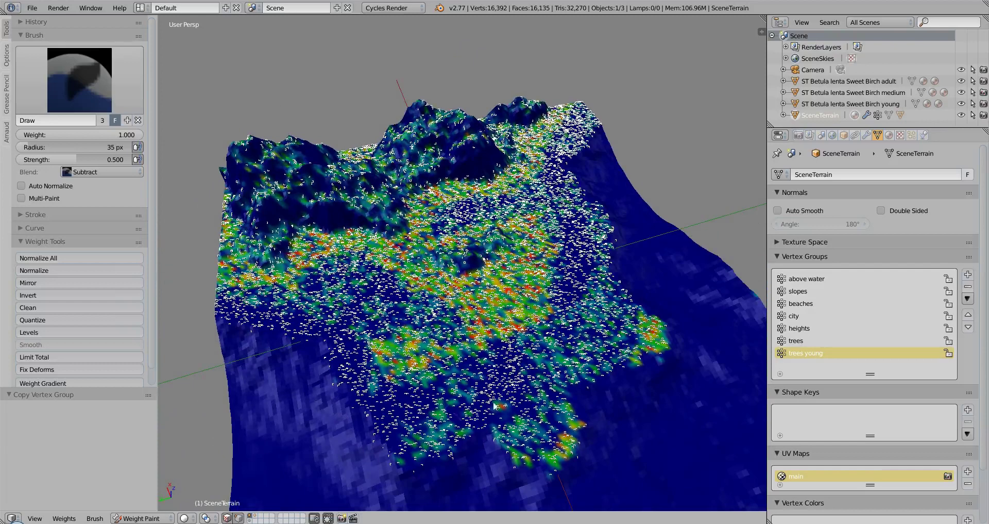
middle_drag(505, 356, 463, 376)
scroll(459, 370, down, 4)
scroll(464, 361, down, 1)
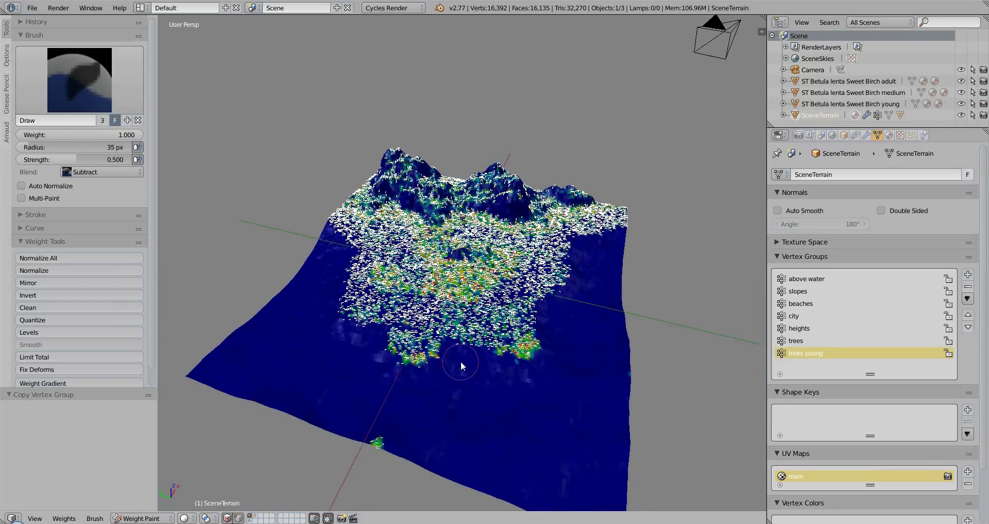
Start a Cycles render from the scene camera and cancel it partway.
key(KP_0)
key(F12)
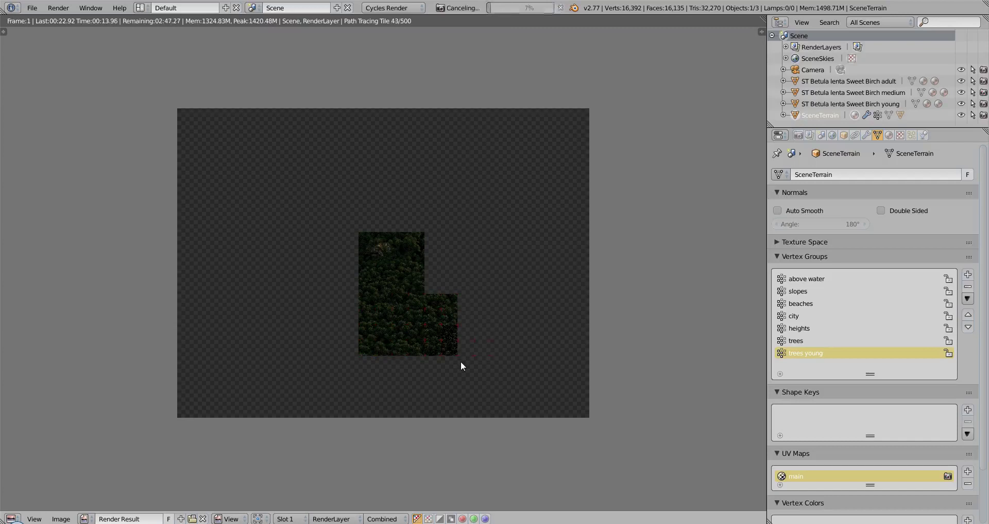
key(Escape)
Exclude the adult and medium birches from rendering, then start and stop another render.
click(913, 135)
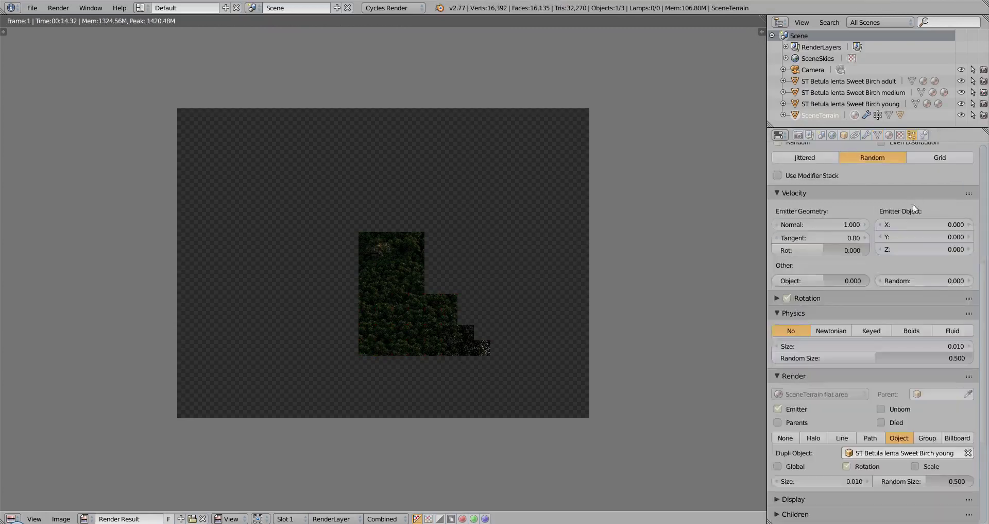
scroll(913, 204, up, 10)
click(824, 182)
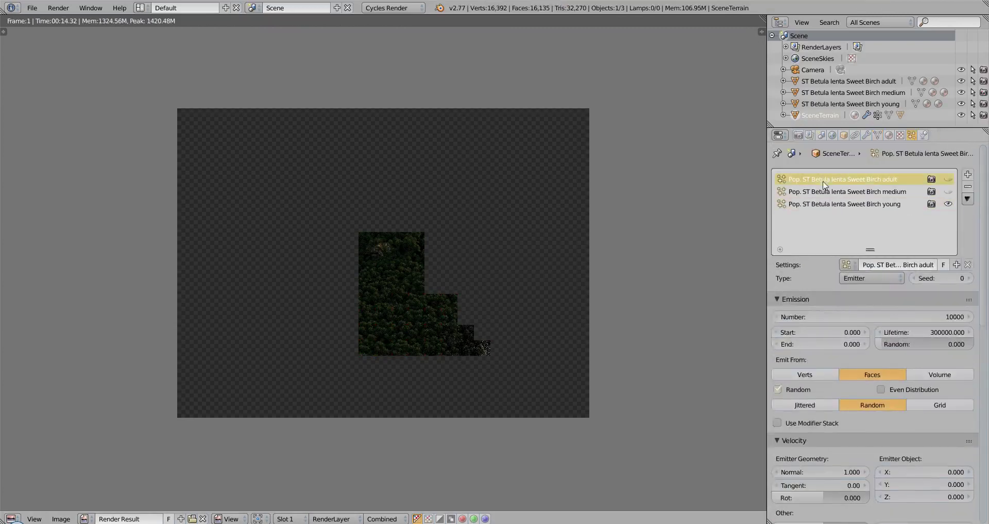
click(932, 179)
click(931, 191)
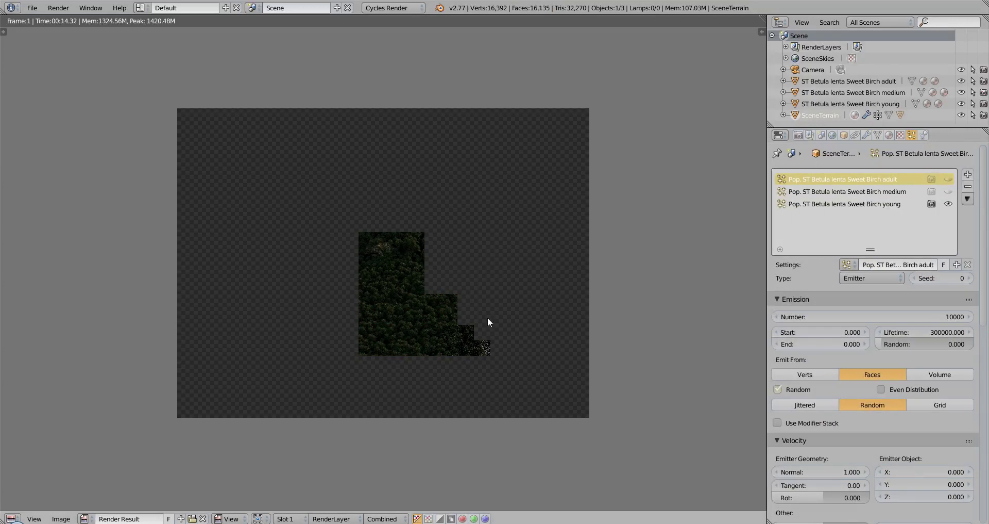
key(F12)
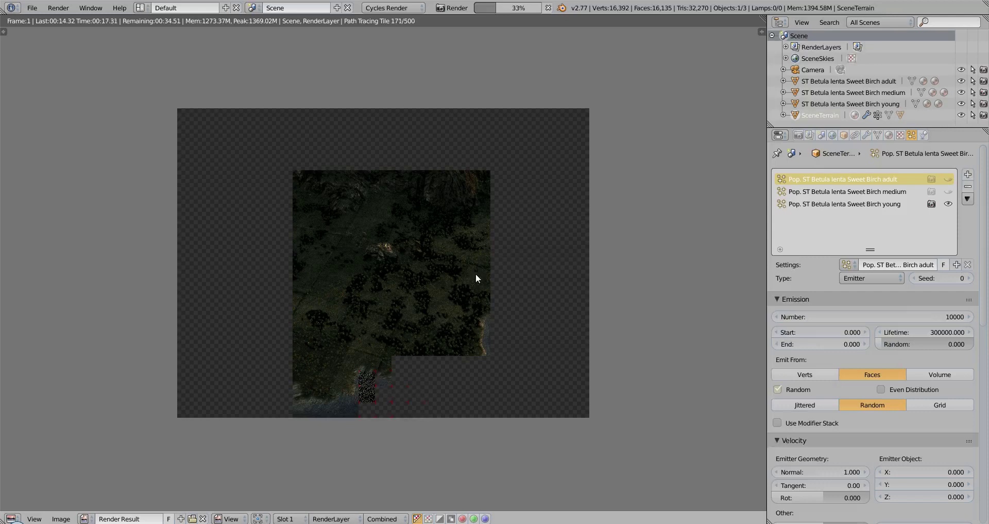
key(Escape)
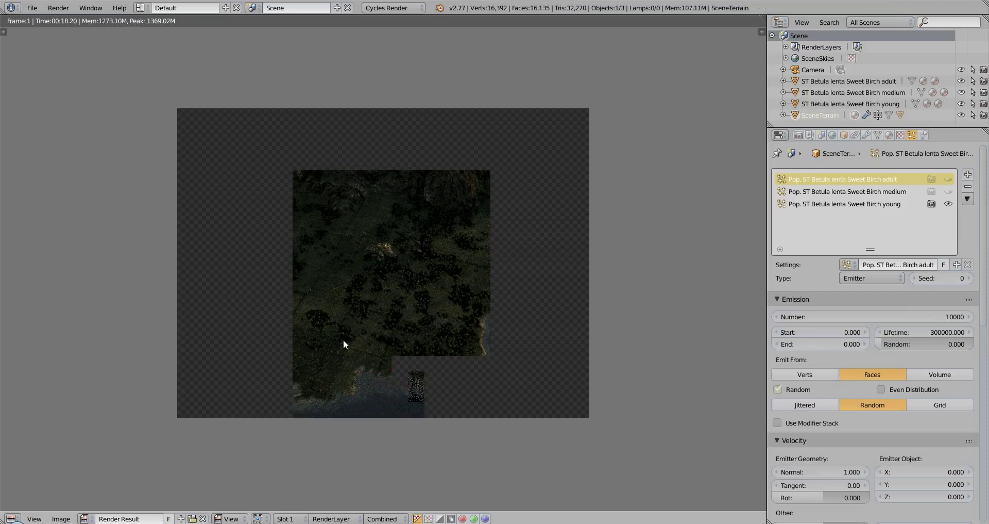
Set the young birch system's Density vertex group to 'trees young' and start an F12 render.
scroll(822, 279, down, 15)
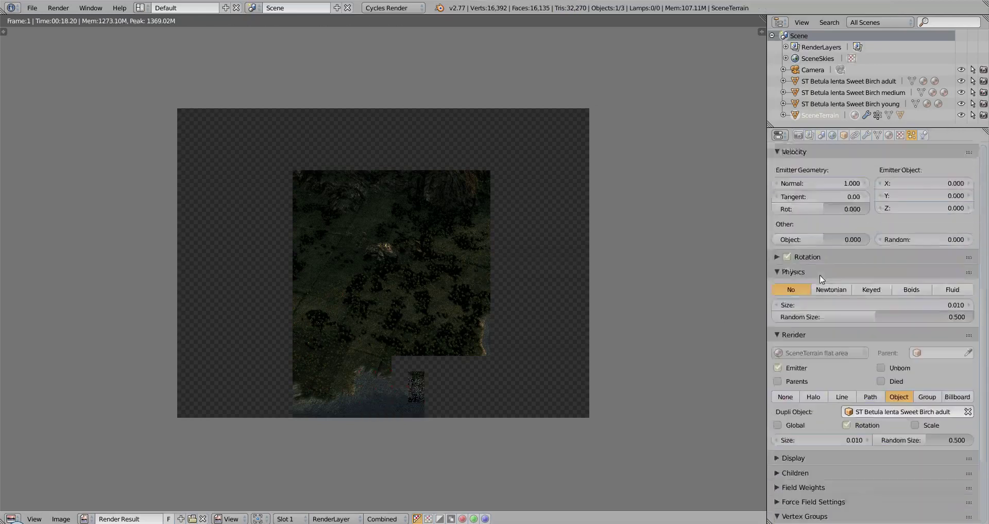
scroll(918, 191, up, 15)
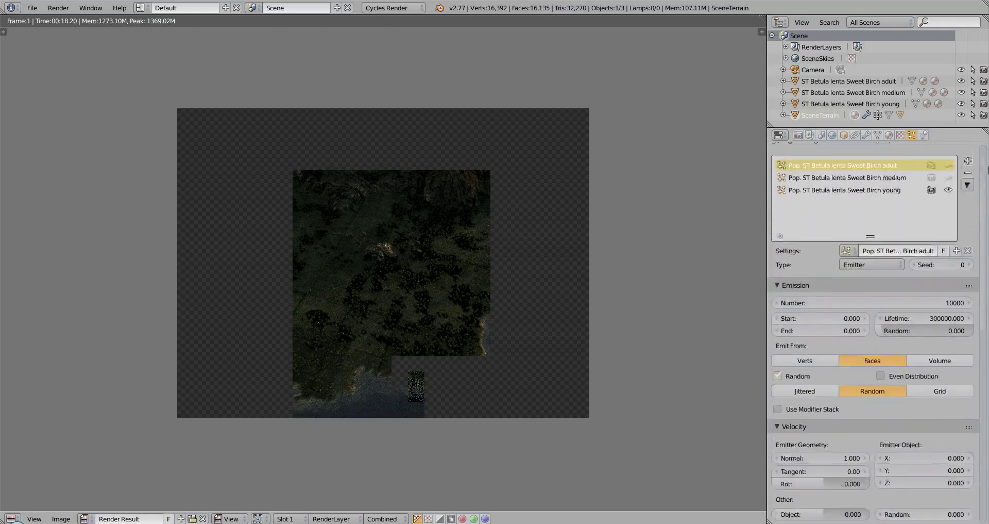
click(892, 204)
scroll(982, 203, down, 15)
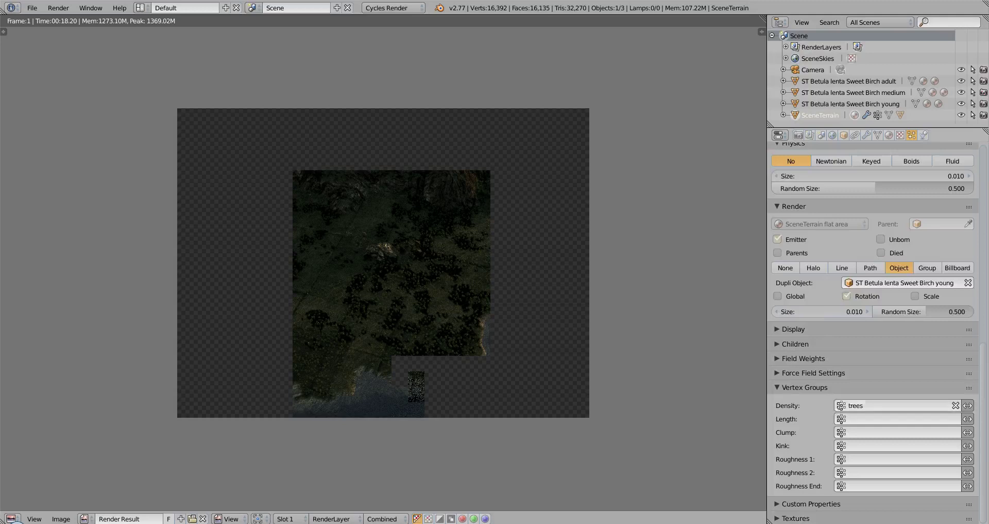
click(841, 405)
click(852, 349)
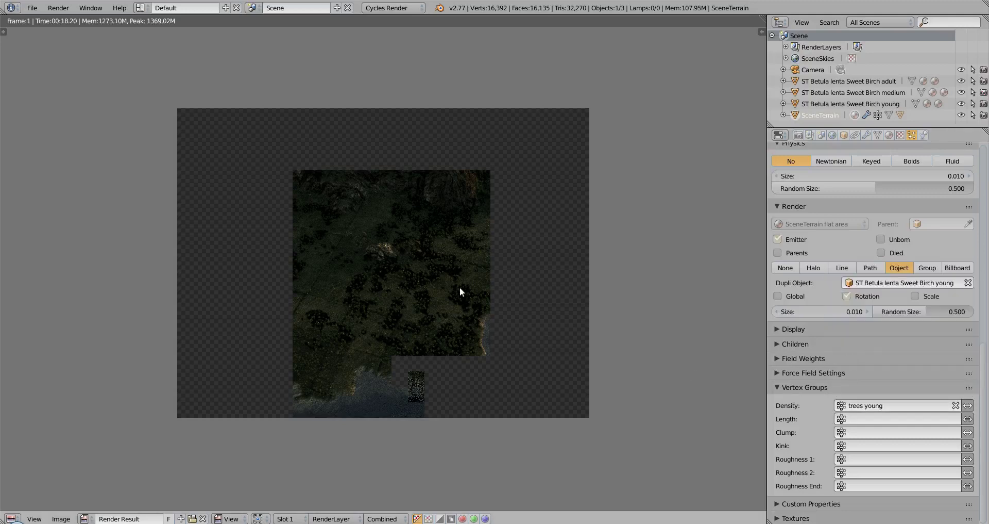
key(F12)
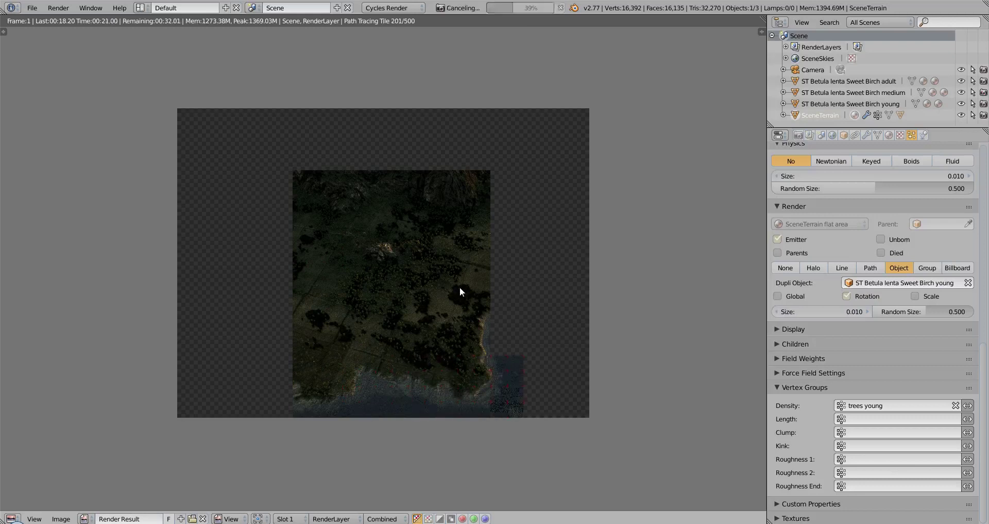
Drive the medium birch particle density with the 'trees young' vertex group and test-render.
key(Escape)
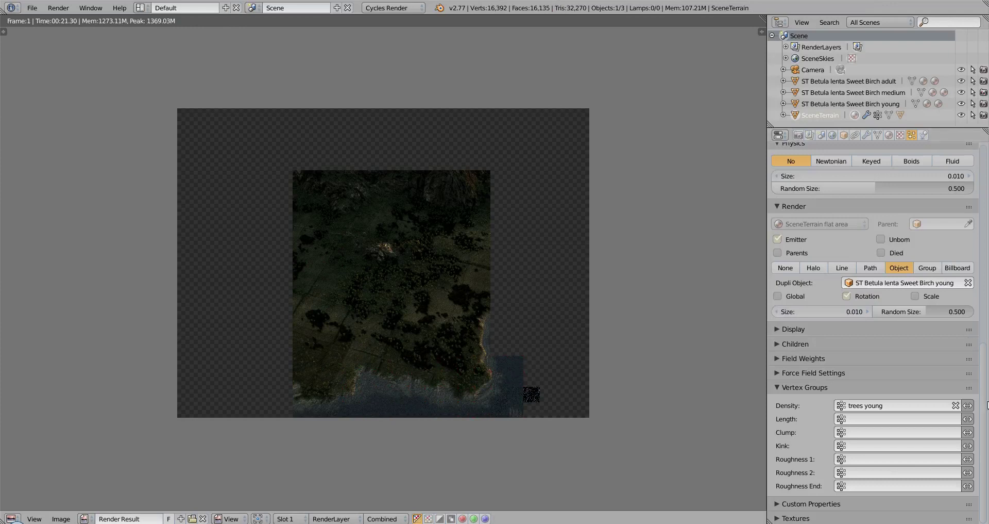
drag(987, 401, 987, 187)
click(868, 192)
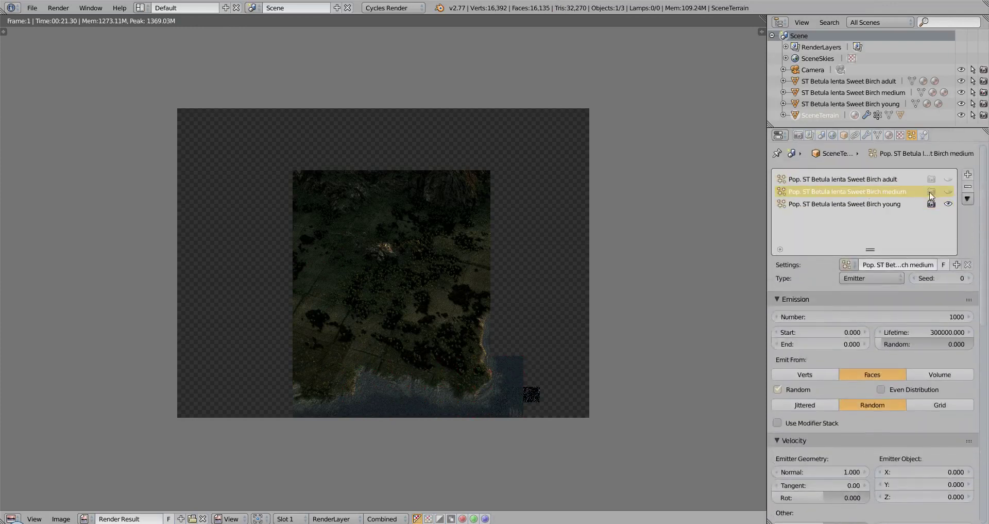
scroll(821, 407, down, 15)
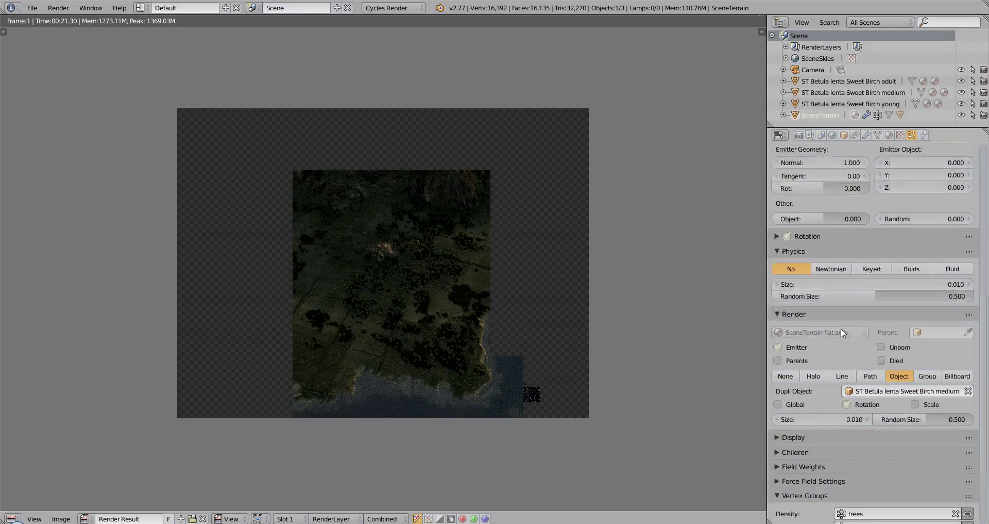
click(841, 405)
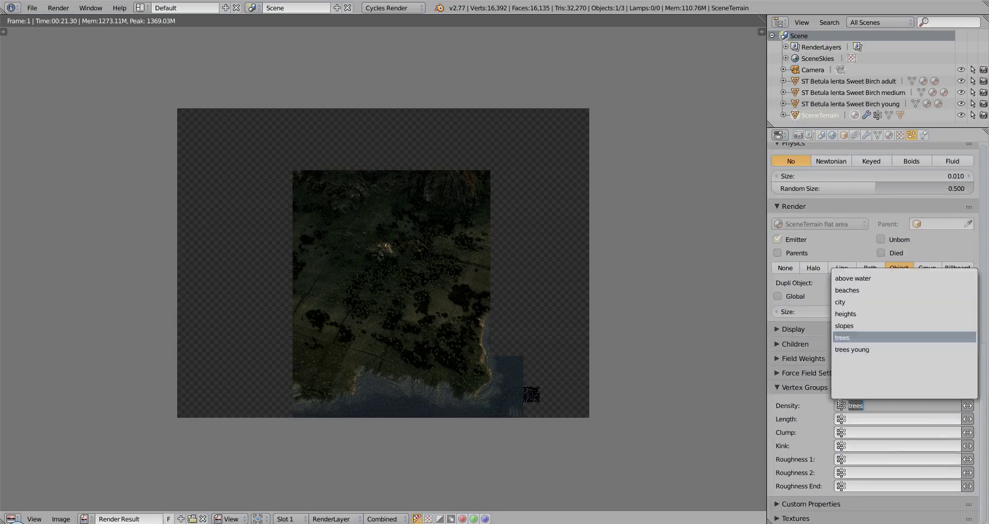
click(851, 349)
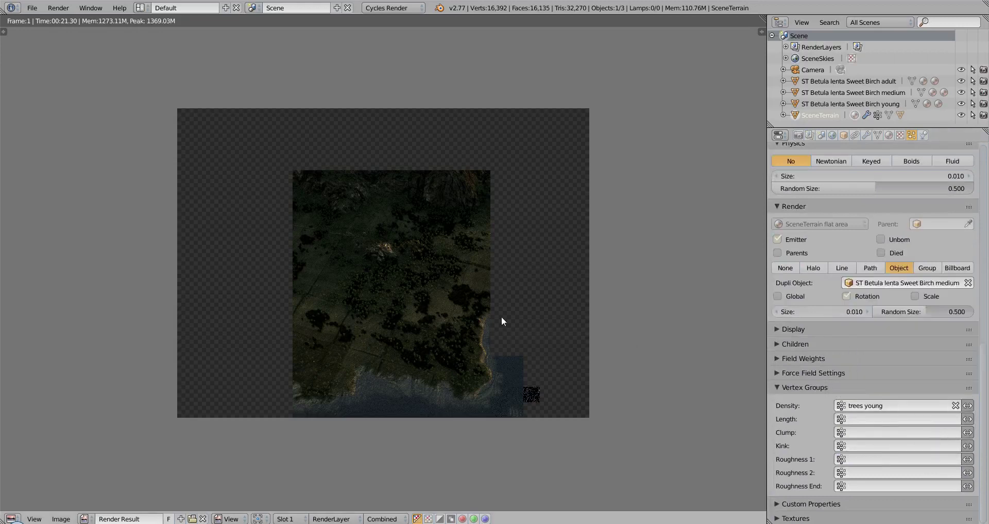
key(F12)
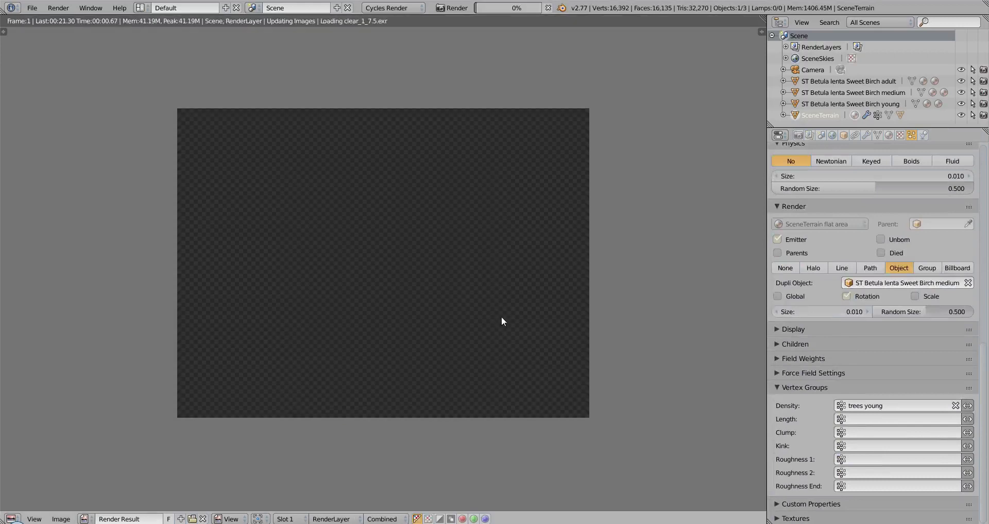
Set the medium birch particle count to 5000, render partway, then return to the terrain.
scroll(876, 309, up, 15)
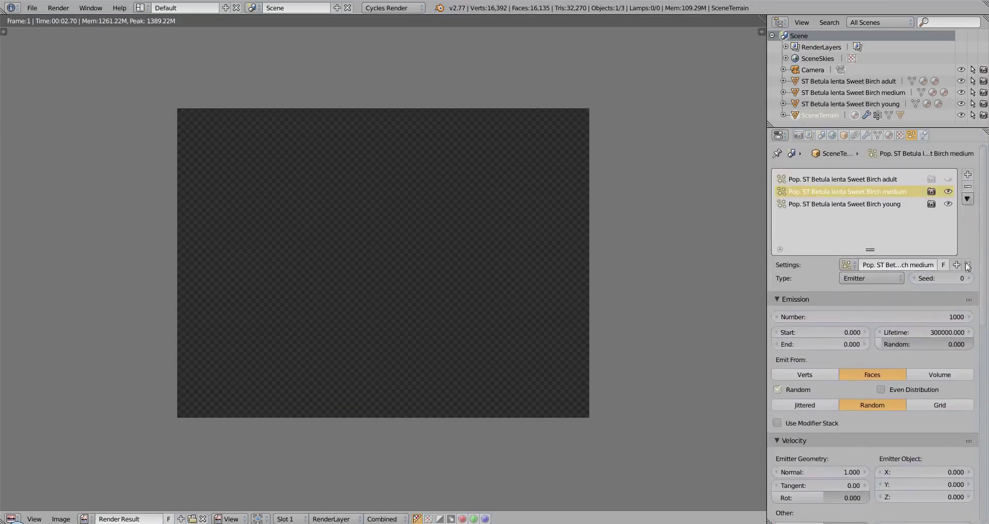
click(938, 317)
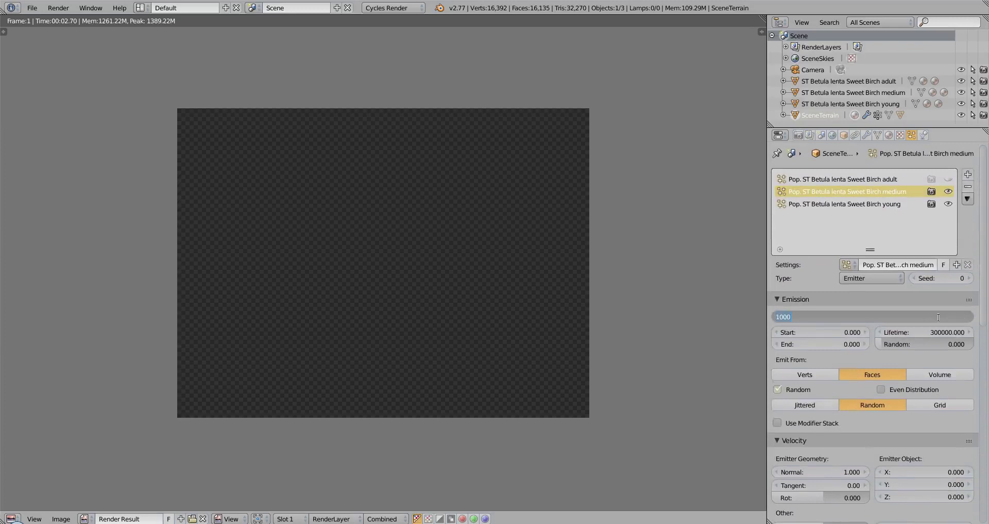
key(Return)
key(F12)
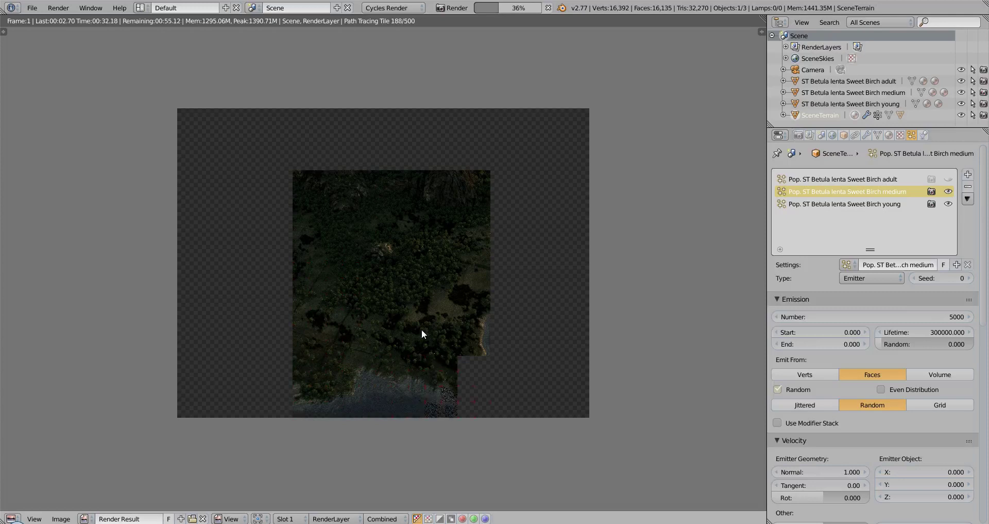
key(Escape)
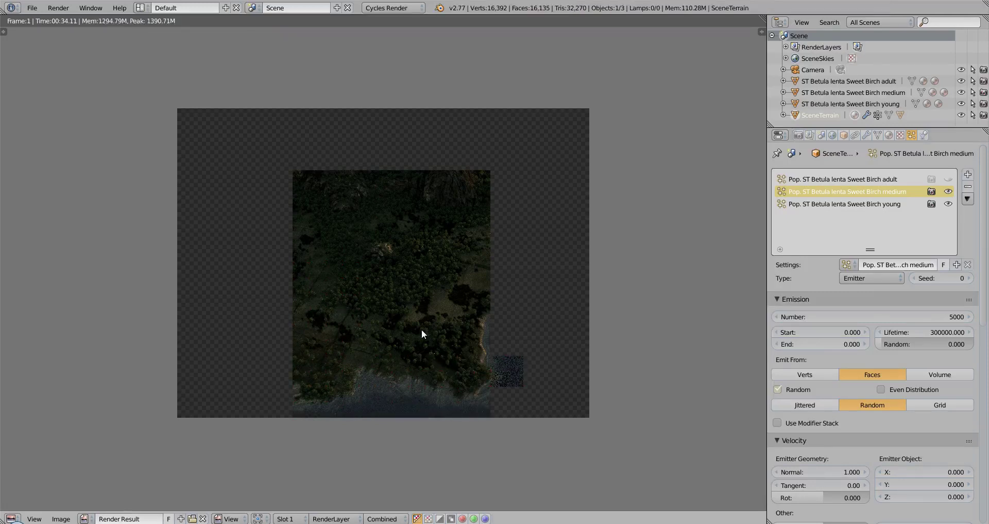
key(Escape)
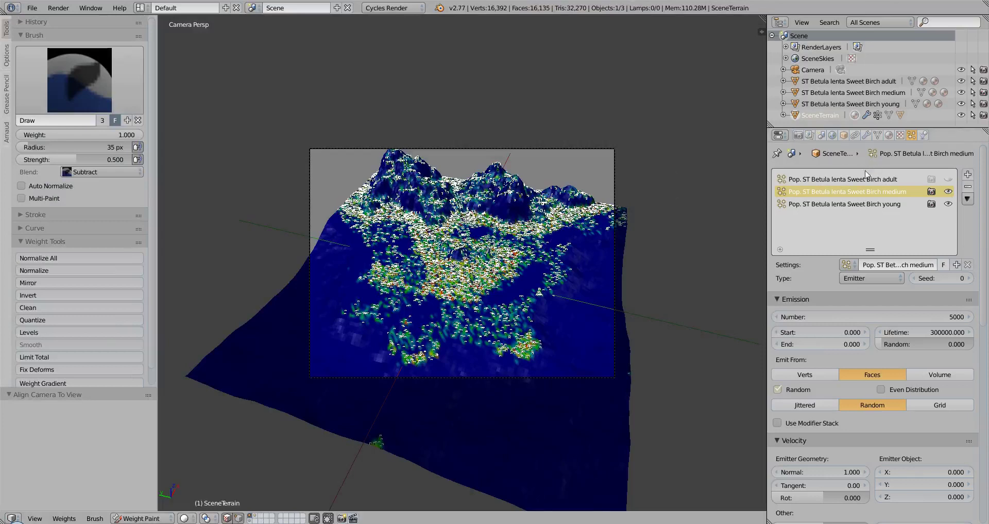
Duplicate 'trees young' with Copy Vertex Group and rename the copy 'trees adult'.
click(879, 135)
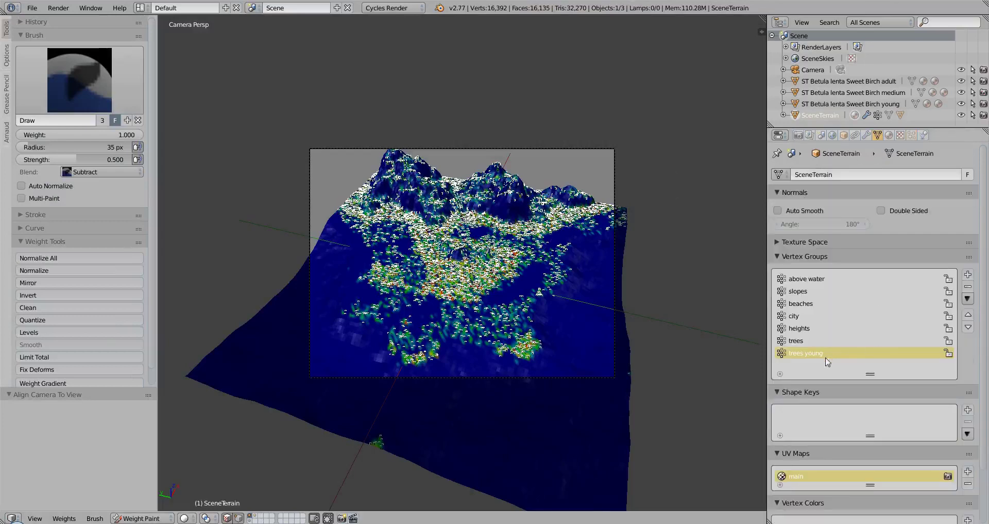
click(967, 298)
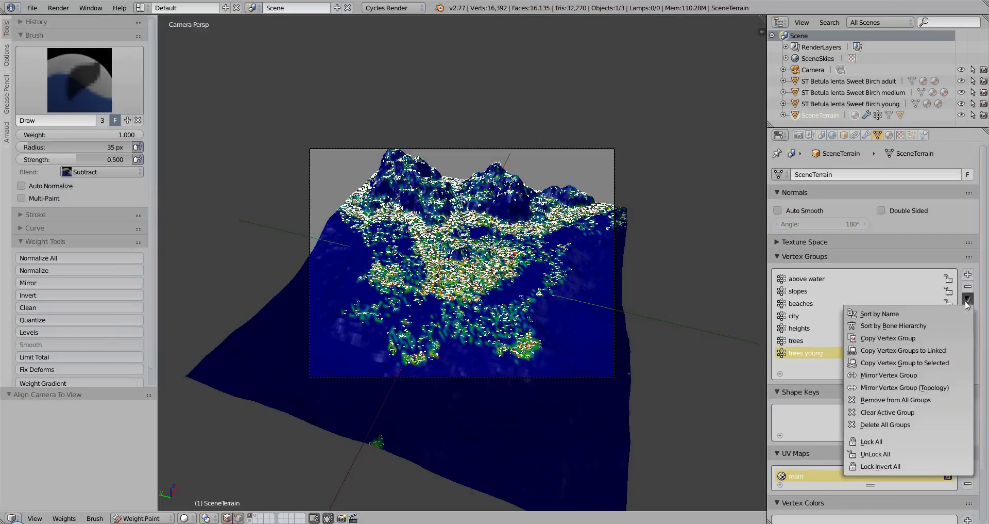
click(909, 339)
click(797, 340)
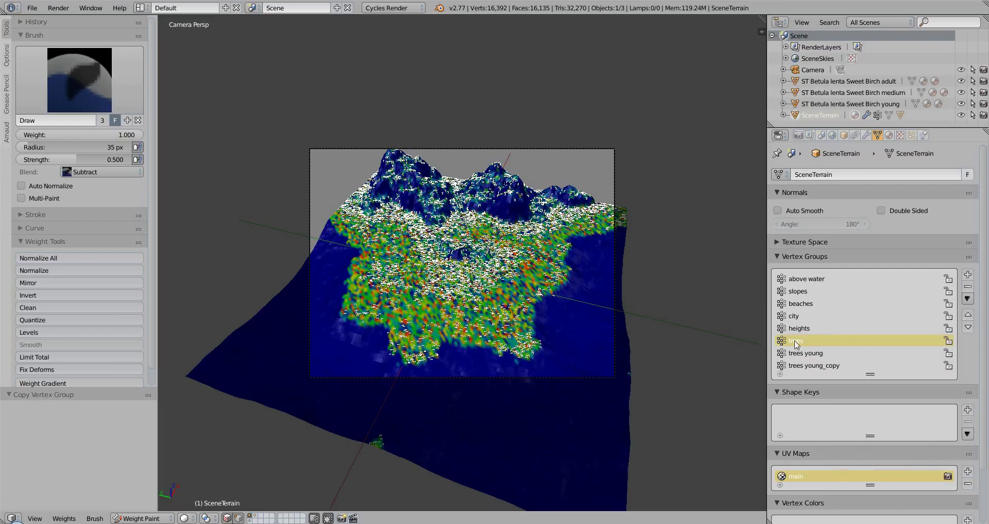
click(803, 356)
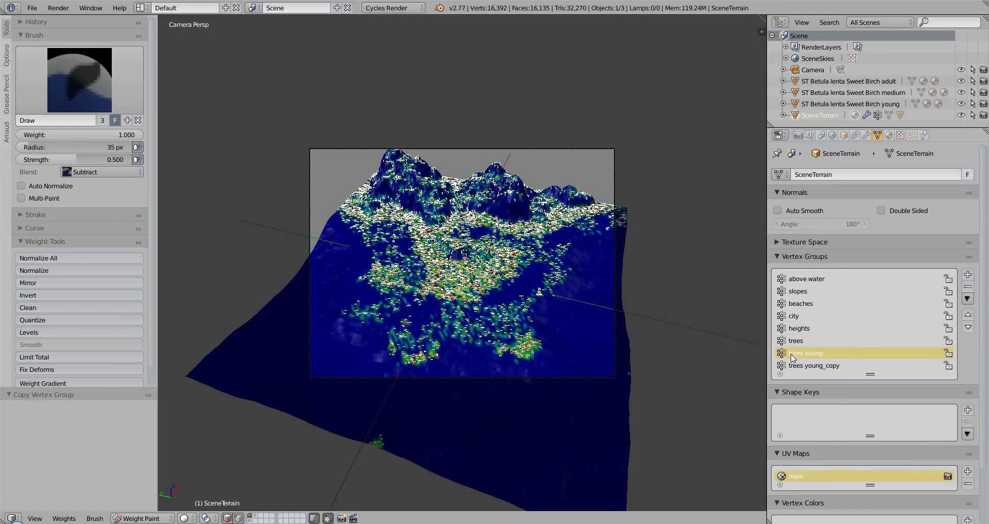
click(808, 367)
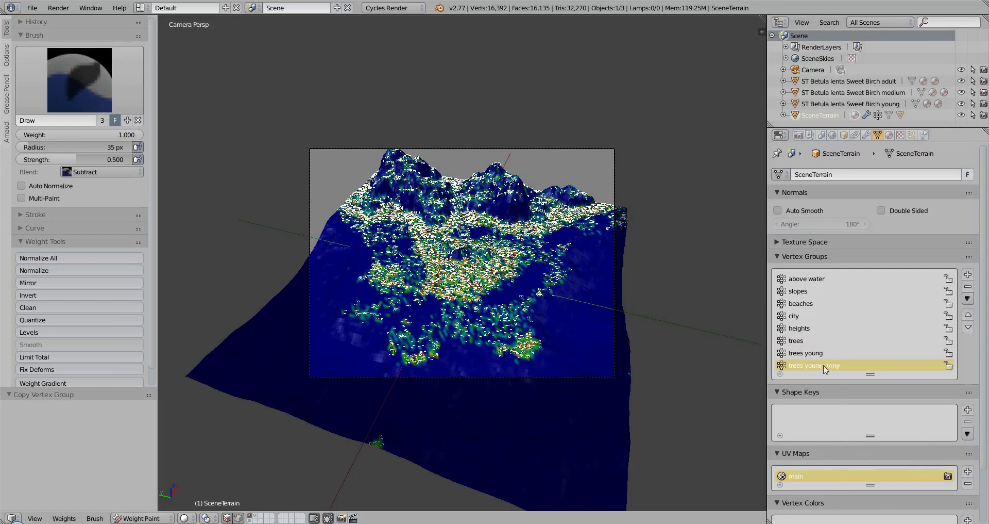
double_click(823, 367)
click(807, 366)
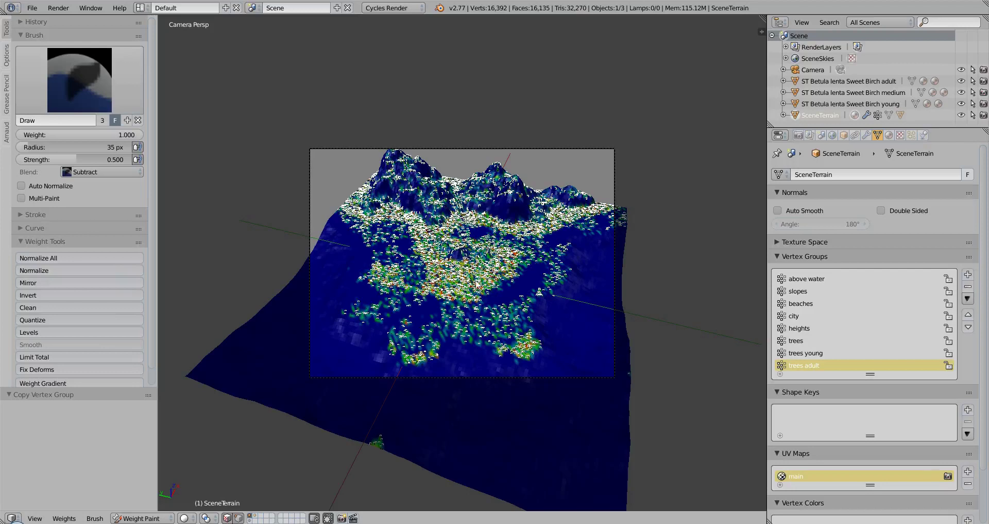
Subtract 'trees adult' weight from several forest patches and a long strip across the terrain.
middle_drag(476, 283, 397, 292)
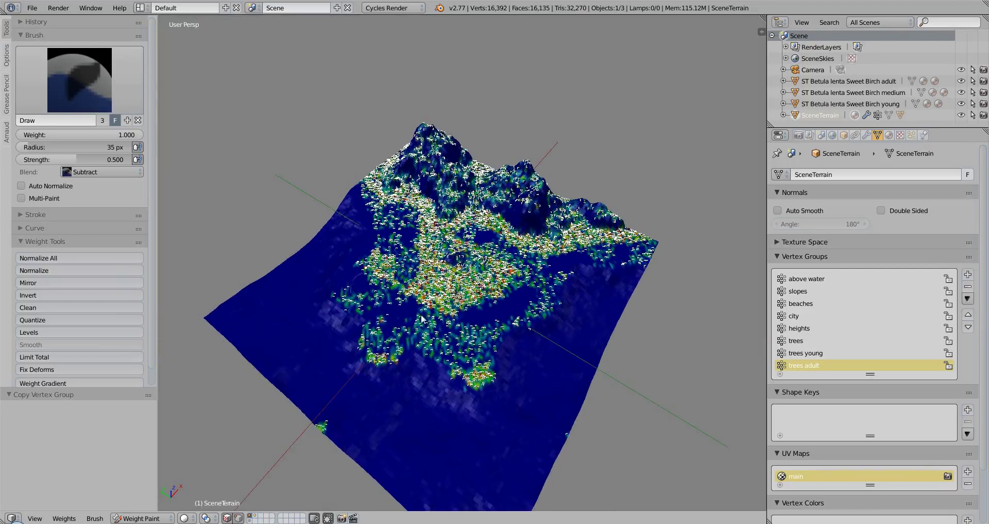
scroll(395, 308, up, 4)
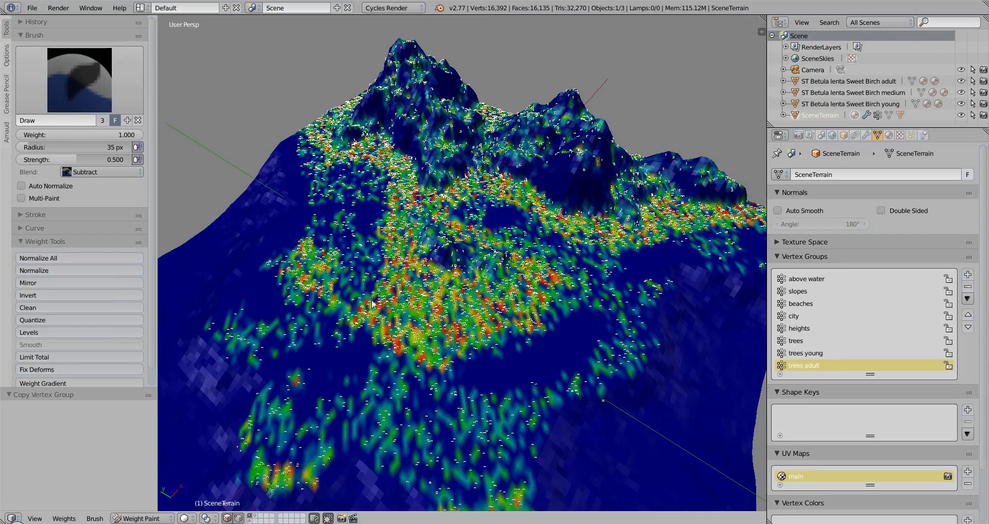
middle_drag(414, 319, 394, 285)
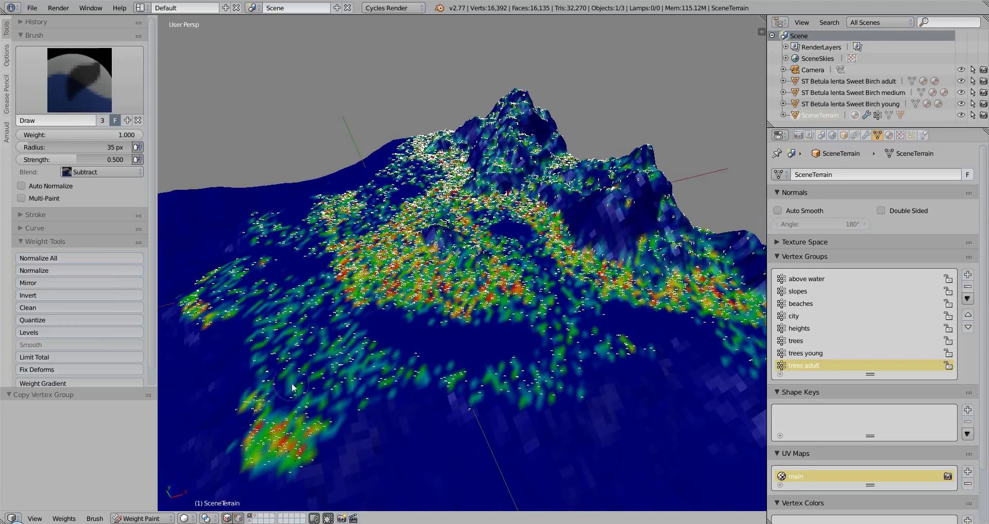
middle_drag(366, 330, 442, 354)
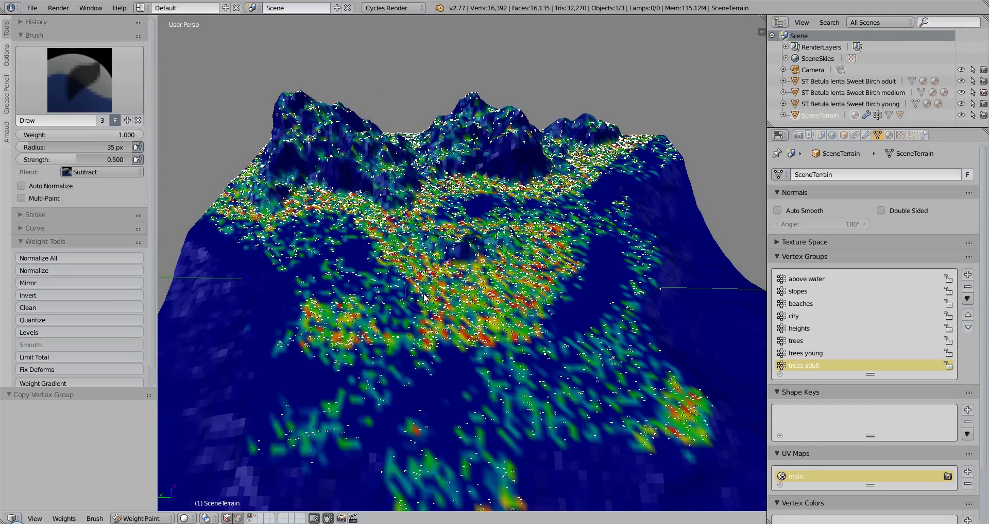
mouse_move(424, 297)
mouse_down()
mouse_move(431, 329)
mouse_move(504, 349)
mouse_move(549, 317)
mouse_move(553, 292)
mouse_move(521, 324)
mouse_move(436, 321)
mouse_up()
middle_drag(550, 318, 466, 330)
mouse_move(466, 330)
mouse_down()
mouse_move(540, 315)
mouse_move(622, 319)
mouse_up()
middle_drag(650, 322, 639, 313)
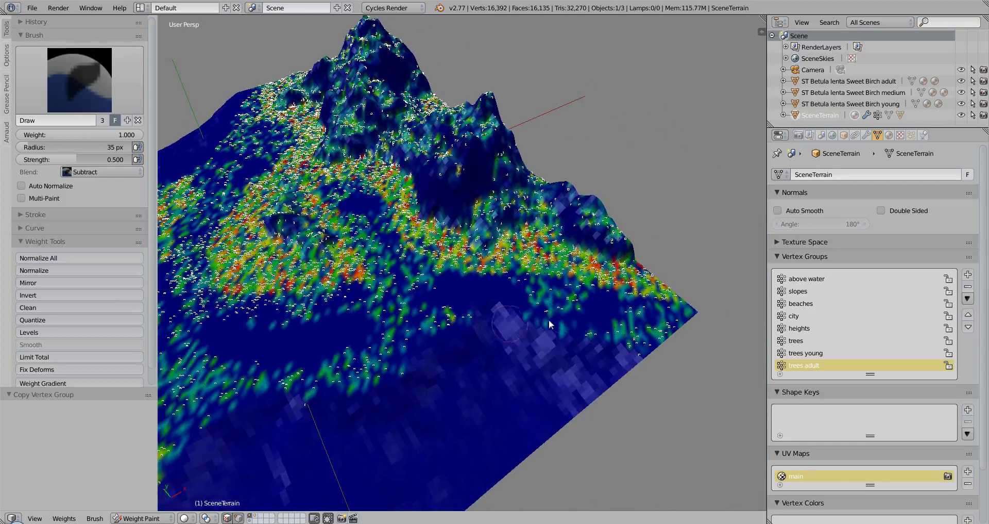
mouse_move(660, 298)
mouse_down()
mouse_move(569, 267)
mouse_move(500, 268)
mouse_move(482, 258)
mouse_move(463, 267)
mouse_move(407, 251)
mouse_move(354, 181)
mouse_move(324, 178)
mouse_move(250, 199)
mouse_move(221, 265)
mouse_move(217, 256)
mouse_move(221, 307)
mouse_move(214, 265)
mouse_move(292, 309)
mouse_up()
middle_drag(291, 310, 335, 322)
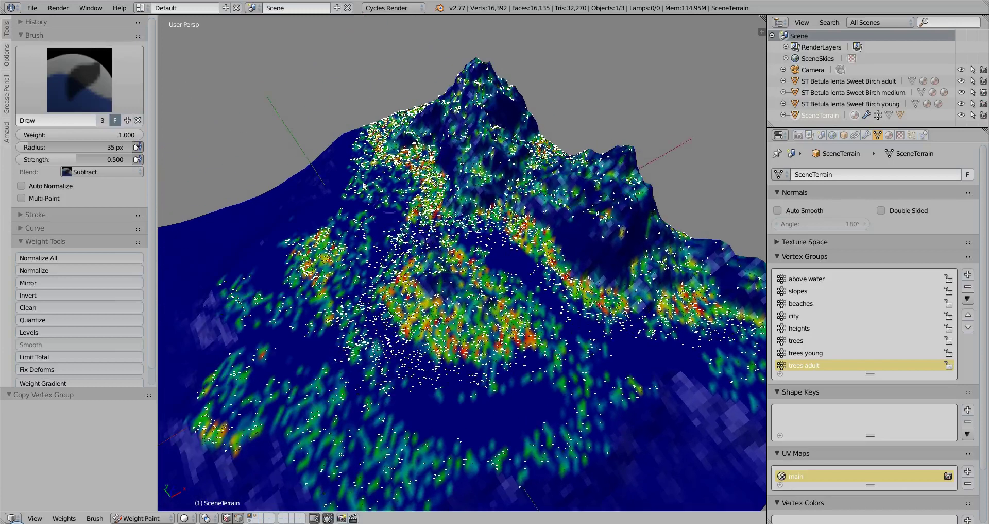
middle_drag(359, 210, 427, 374)
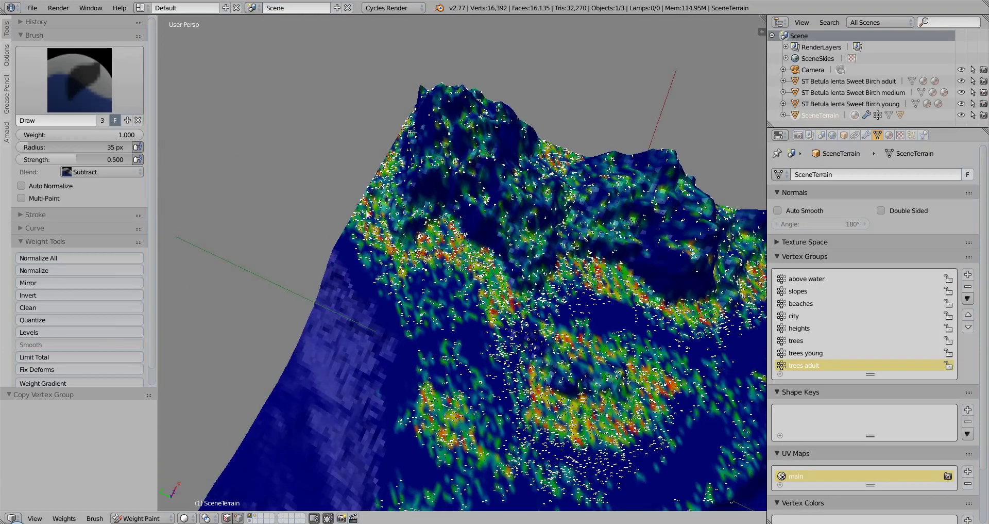
Erase 'trees adult' weight from the ridge edge and along lowland strokes.
mouse_move(361, 203)
mouse_down()
mouse_move(395, 294)
mouse_move(376, 241)
mouse_move(415, 279)
mouse_move(402, 279)
mouse_move(401, 261)
mouse_move(443, 293)
mouse_move(424, 255)
mouse_move(481, 284)
mouse_move(457, 276)
mouse_move(474, 275)
mouse_move(498, 293)
mouse_move(509, 327)
mouse_move(501, 303)
mouse_move(499, 318)
mouse_move(487, 304)
mouse_move(433, 313)
mouse_move(417, 334)
mouse_move(420, 351)
mouse_move(377, 259)
mouse_move(335, 227)
mouse_up()
shift+middle_drag(461, 352, 415, 261)
drag(415, 261, 446, 296)
shift+middle_drag(389, 438, 307, 323)
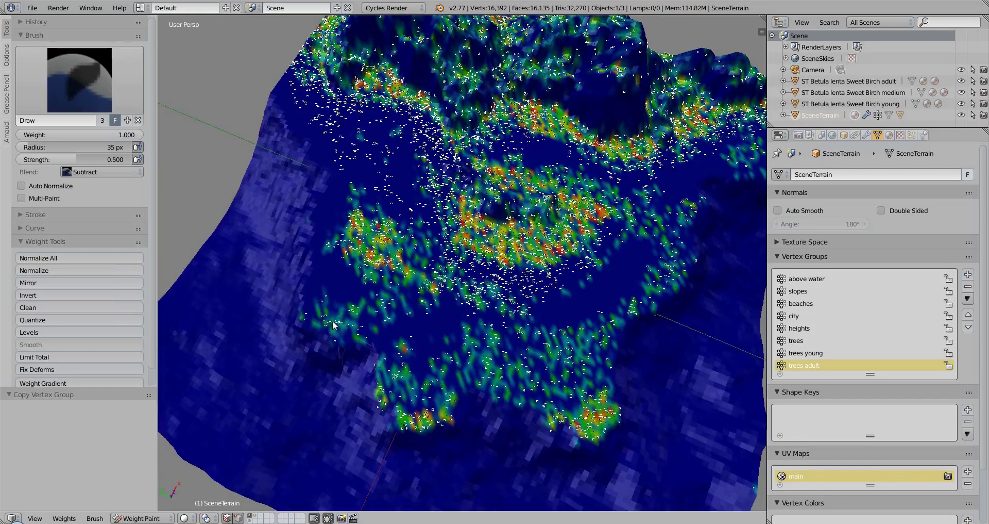
mouse_move(306, 321)
mouse_down()
mouse_move(347, 343)
mouse_move(387, 404)
mouse_move(448, 413)
mouse_move(408, 364)
mouse_move(418, 410)
mouse_move(540, 372)
mouse_move(464, 352)
mouse_move(585, 367)
mouse_move(541, 404)
mouse_move(622, 406)
mouse_move(573, 417)
mouse_move(573, 383)
mouse_move(595, 363)
mouse_move(578, 355)
mouse_move(662, 273)
mouse_move(656, 228)
mouse_move(607, 360)
mouse_up()
mouse_move(608, 360)
middle_down()
mouse_move(553, 427)
mouse_move(526, 397)
middle_up()
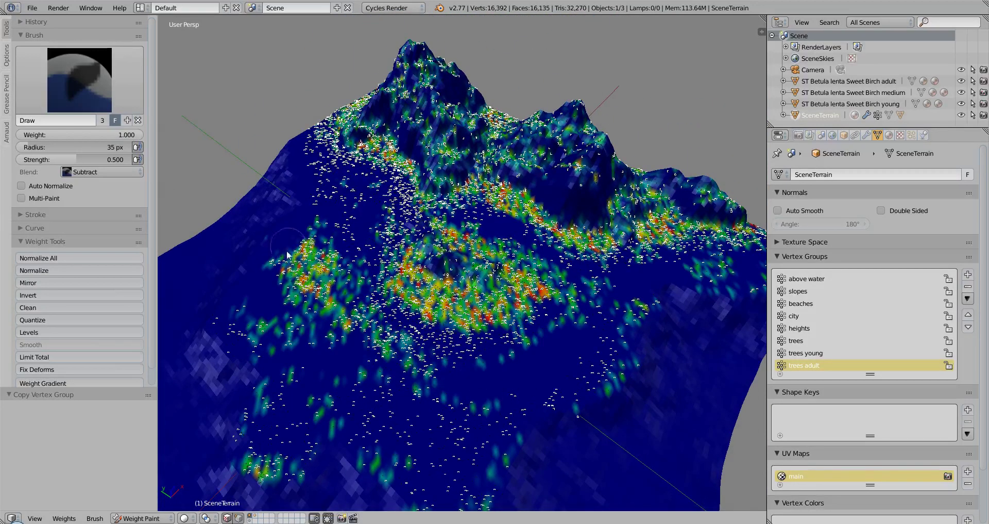
Lower the 'trees adult' weights on the red cluster and the mountain peak.
mouse_move(338, 266)
mouse_down()
mouse_move(437, 305)
mouse_move(441, 333)
mouse_move(453, 310)
mouse_up()
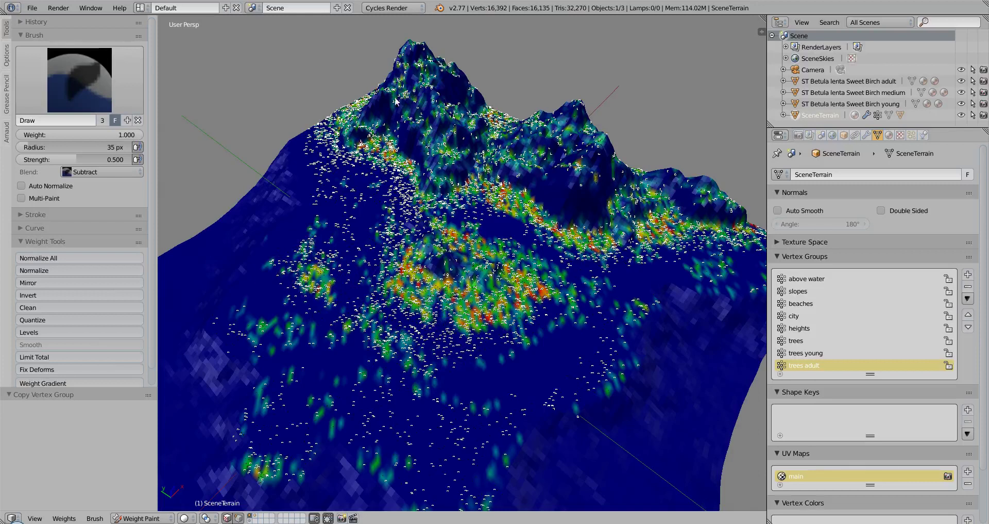
mouse_move(396, 94)
mouse_down()
mouse_move(428, 79)
mouse_move(400, 86)
mouse_move(445, 106)
mouse_move(445, 146)
mouse_move(456, 138)
mouse_move(467, 66)
mouse_move(438, 70)
mouse_move(418, 119)
mouse_move(450, 144)
mouse_move(550, 160)
mouse_move(581, 123)
mouse_move(563, 153)
mouse_move(591, 158)
mouse_move(518, 158)
mouse_up()
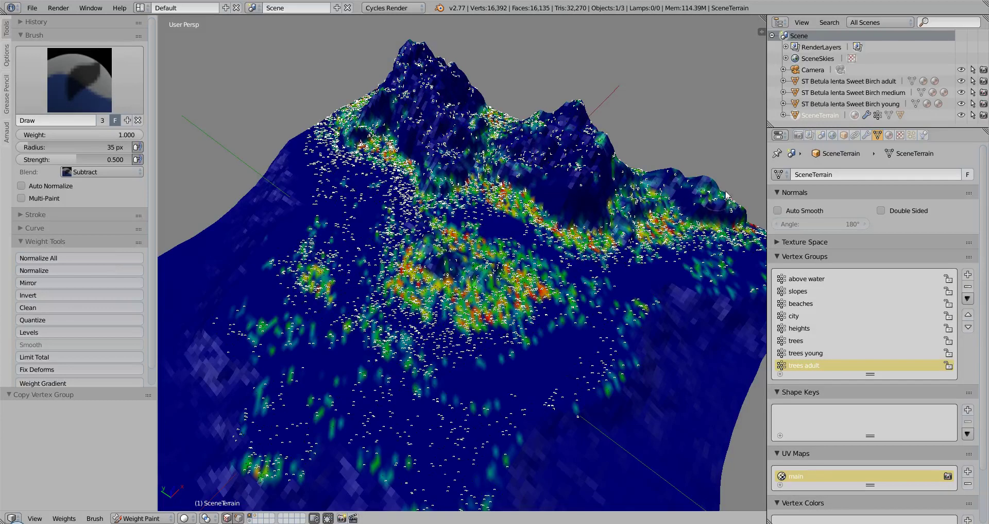
middle_drag(731, 195, 543, 223)
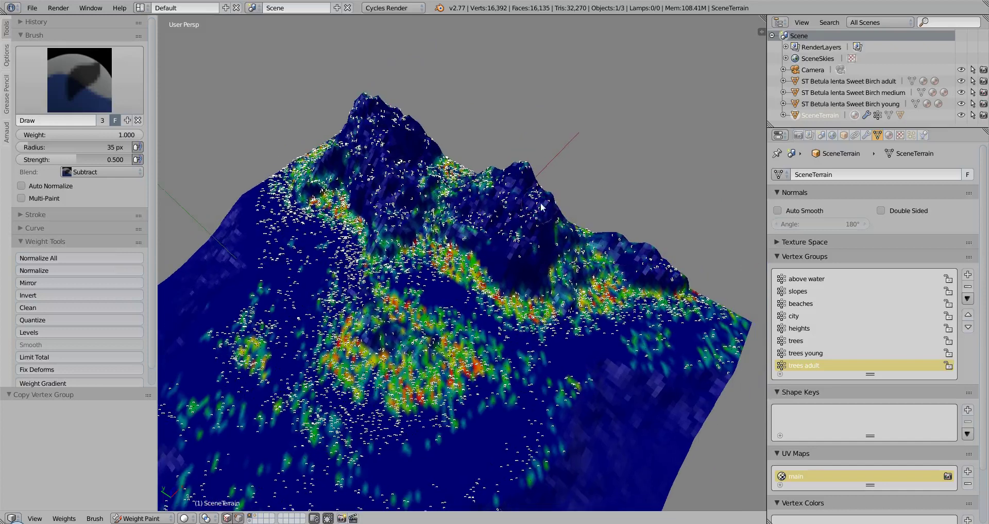
middle_drag(542, 258, 422, 252)
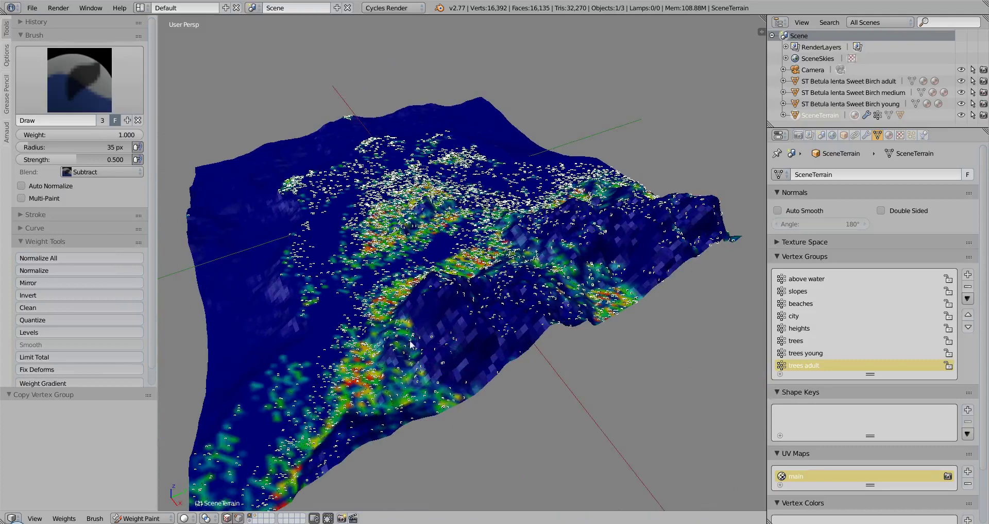
middle_drag(420, 346, 584, 353)
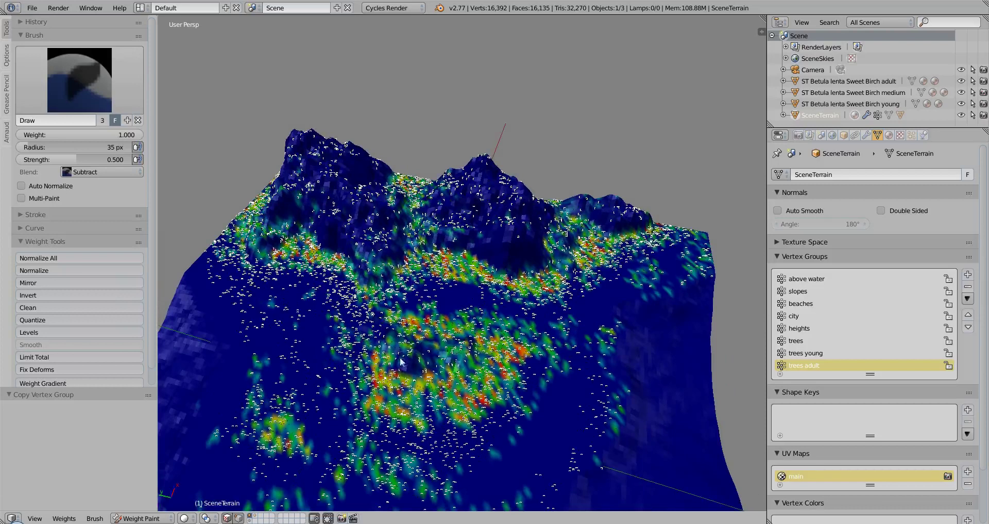
scroll(352, 337, up, 3)
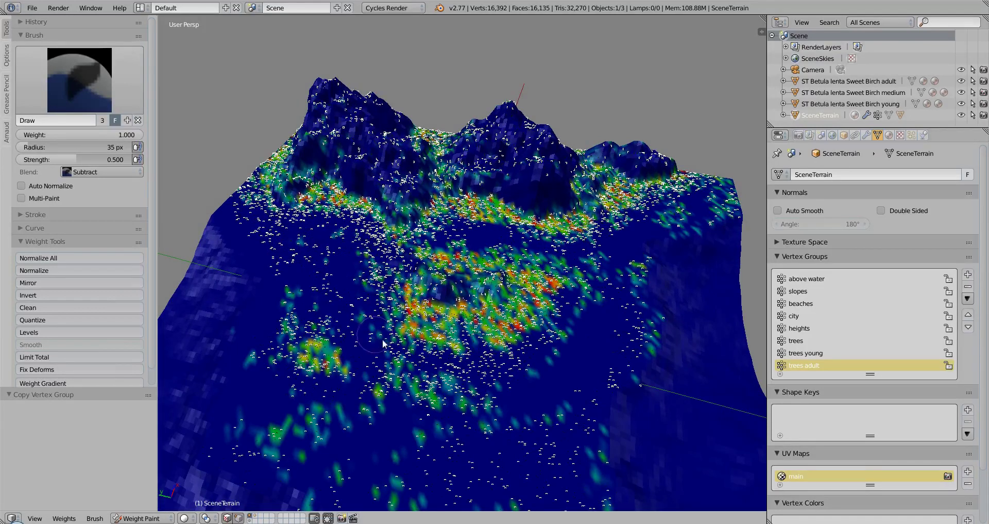
Enable Birch adult with 2000 particles and 'trees adult' density, then view through the camera.
click(912, 136)
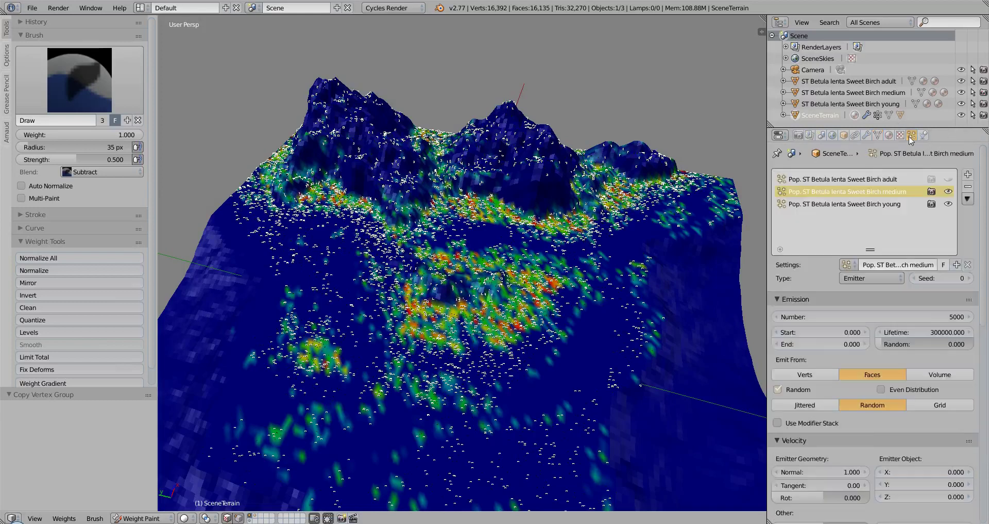
click(855, 180)
click(949, 179)
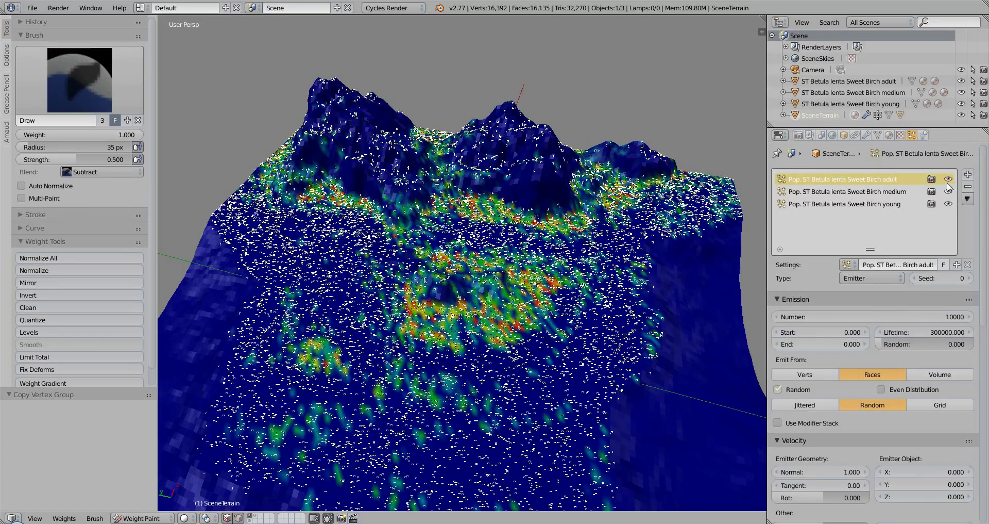
click(938, 315)
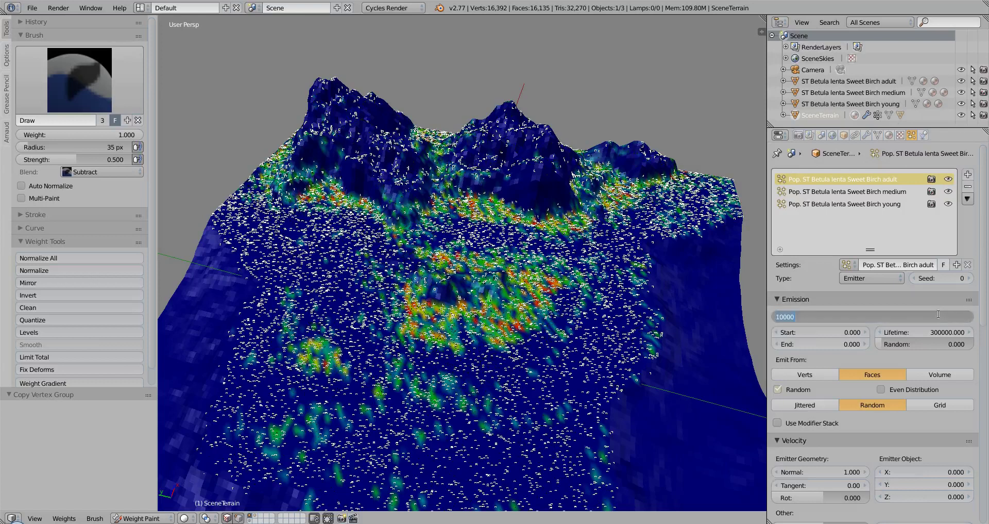
text(2)
key(Return)
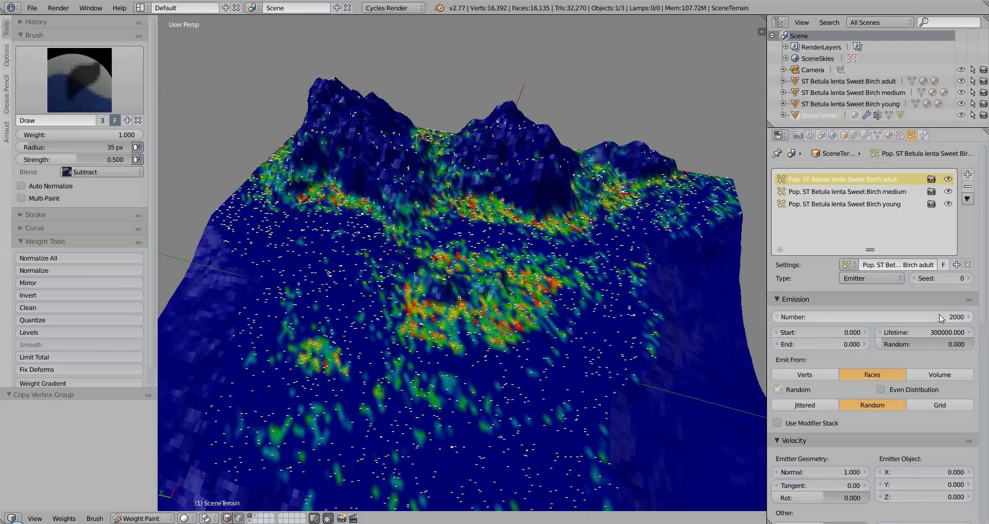
scroll(940, 316, down, 20)
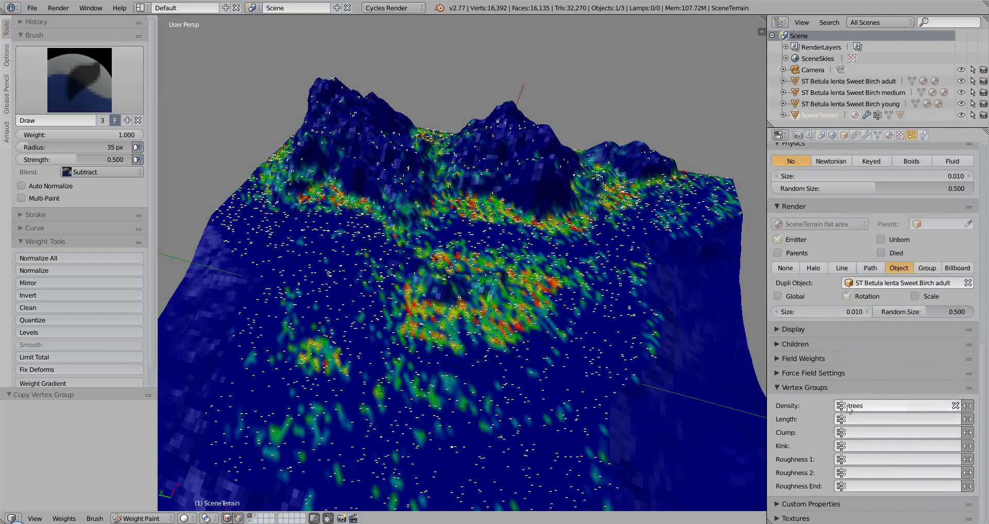
click(838, 405)
click(850, 349)
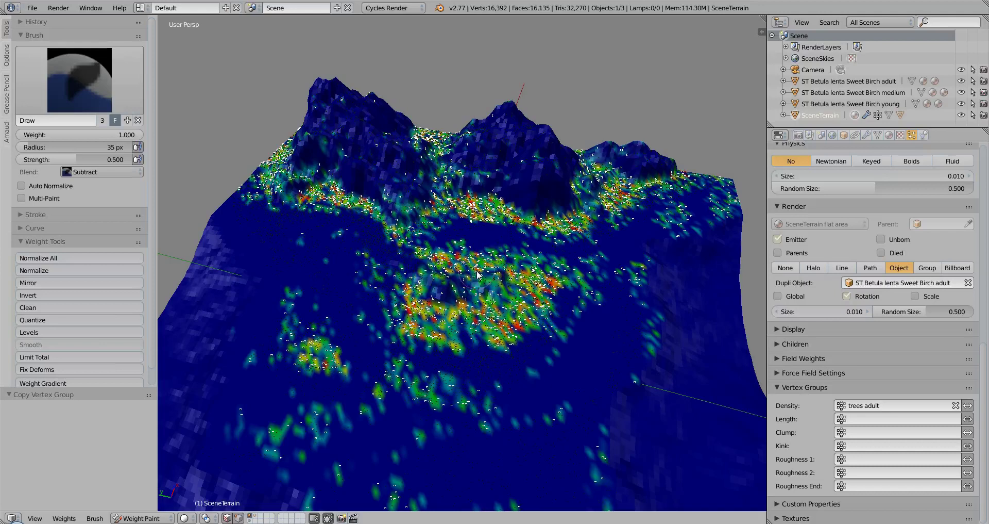
key(KP_0)
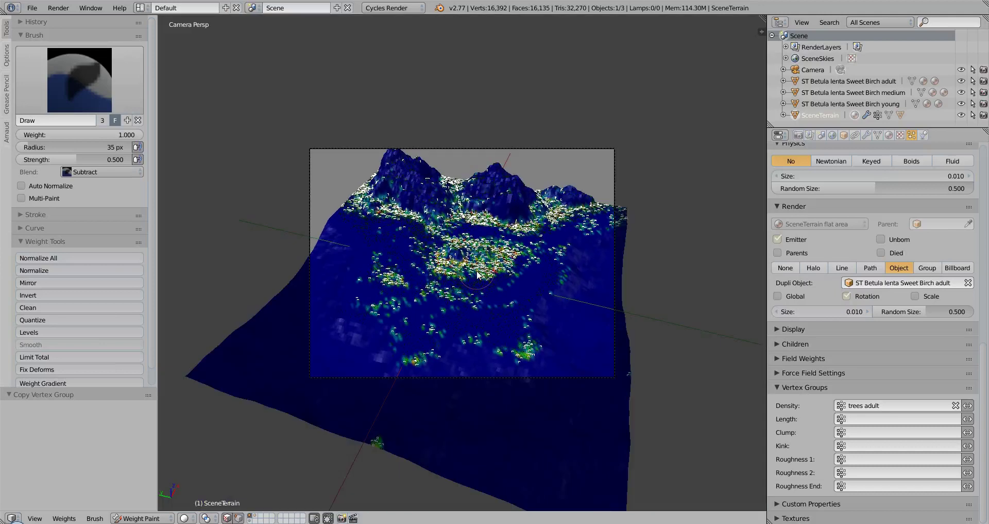
Render the forested terrain through the scene camera in Cycles with F12.
key(F12)
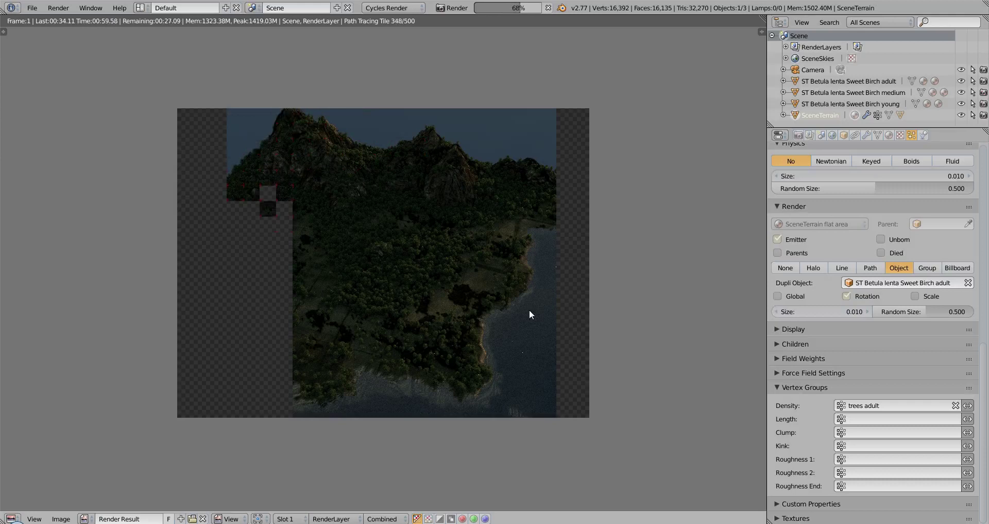
Zoom the Render Result while the Cycles render completes in 01:21.71.
scroll(401, 269, up, 1)
scroll(402, 269, up, 1)
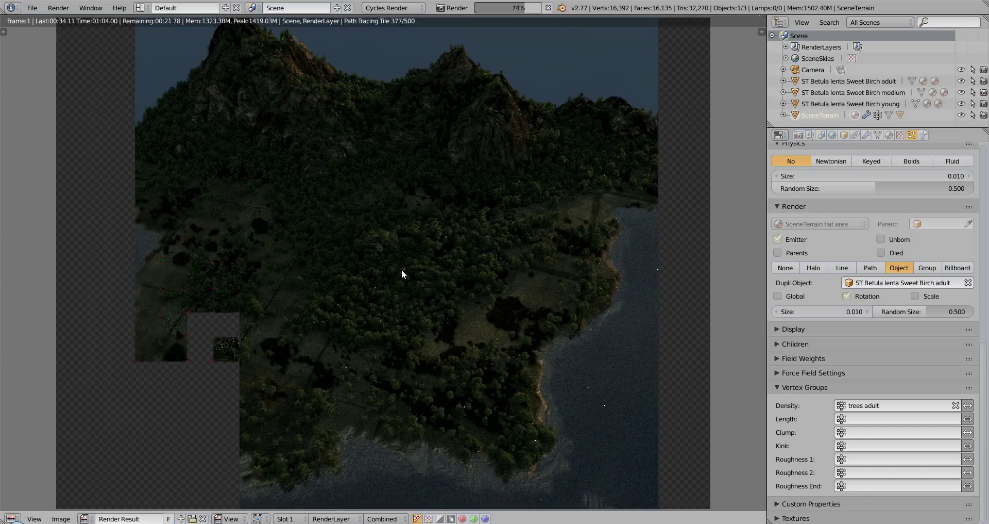
scroll(402, 273, down, 2)
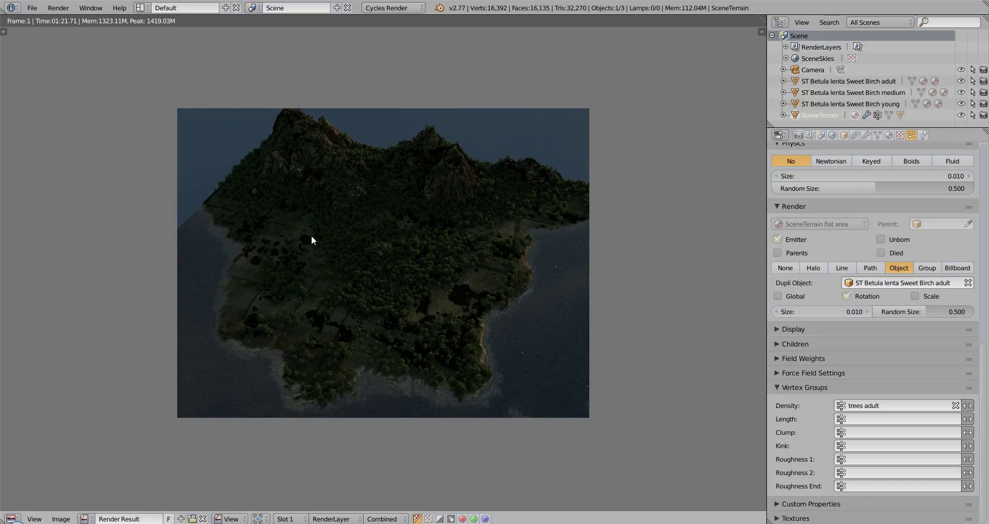
Leave the render and show the three birch models' layer from a top-down view.
key(Escape)
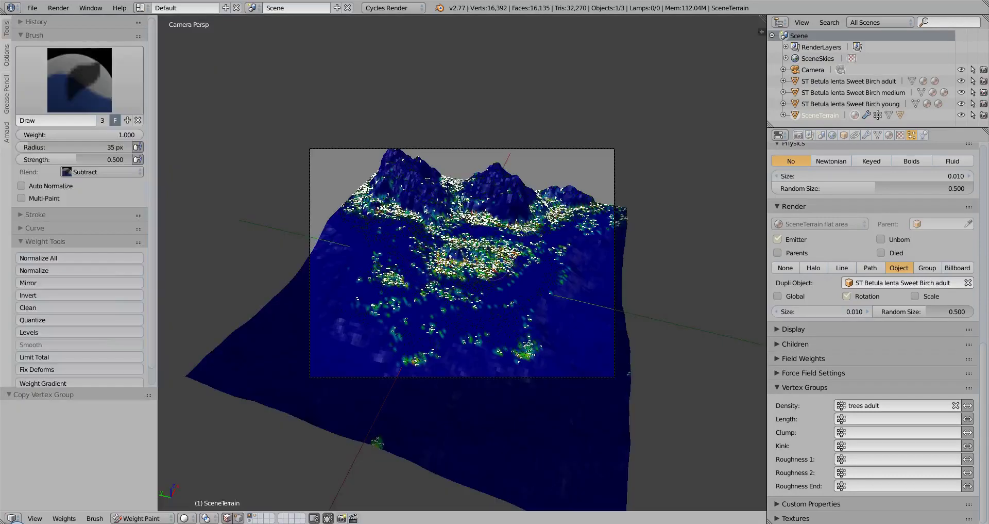
shift+middle_drag(504, 291, 506, 313)
scroll(509, 294, up, 3)
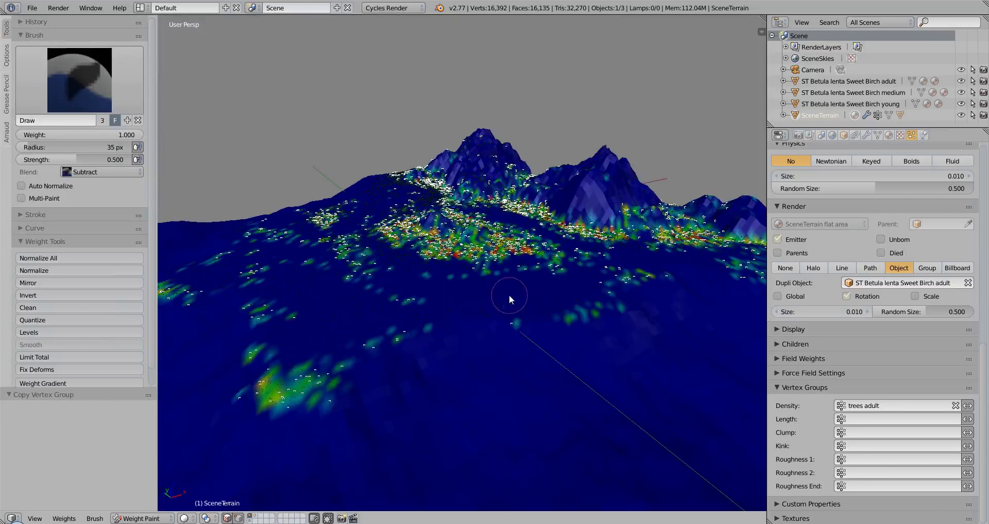
click(249, 521)
scroll(444, 315, down, 5)
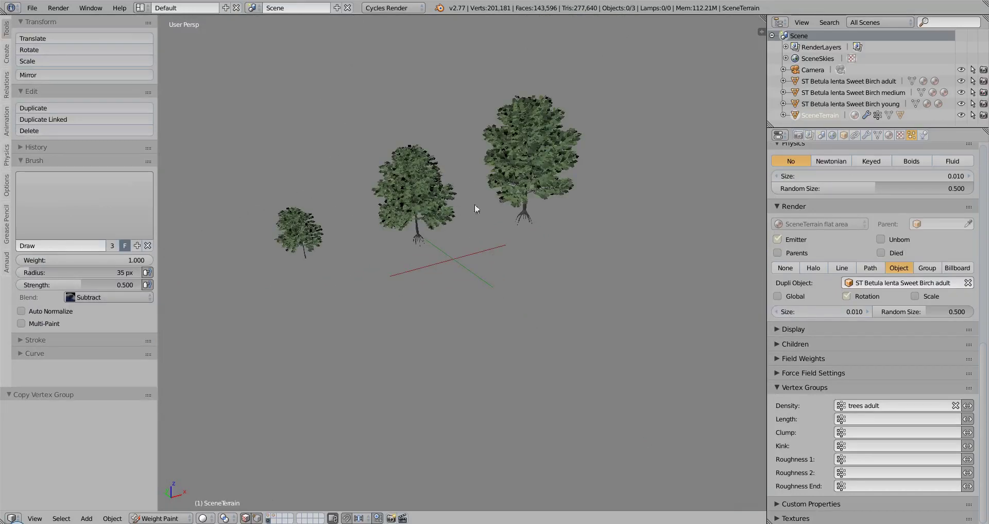
middle_drag(289, 228, 339, 252)
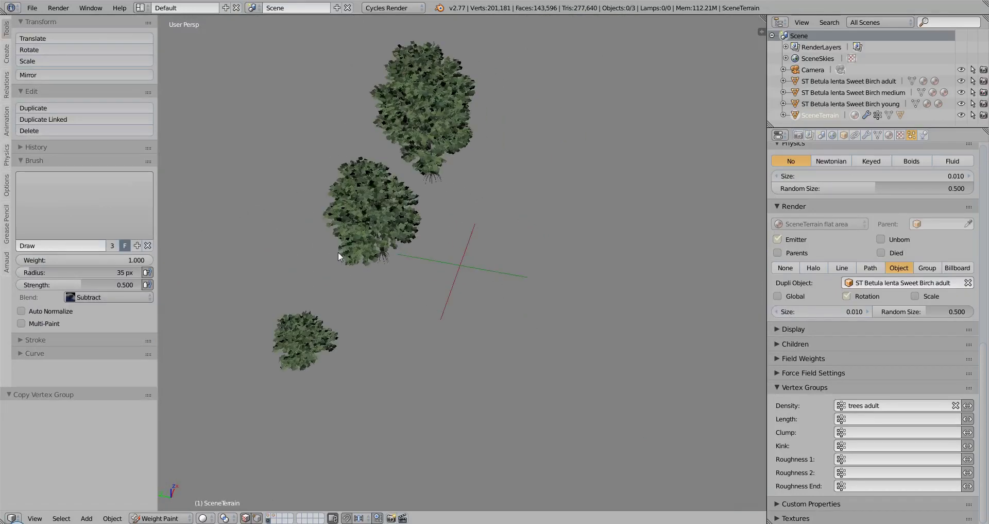
Open the SceneTerrain Populations Trees library thumbnails.
click(823, 135)
click(855, 319)
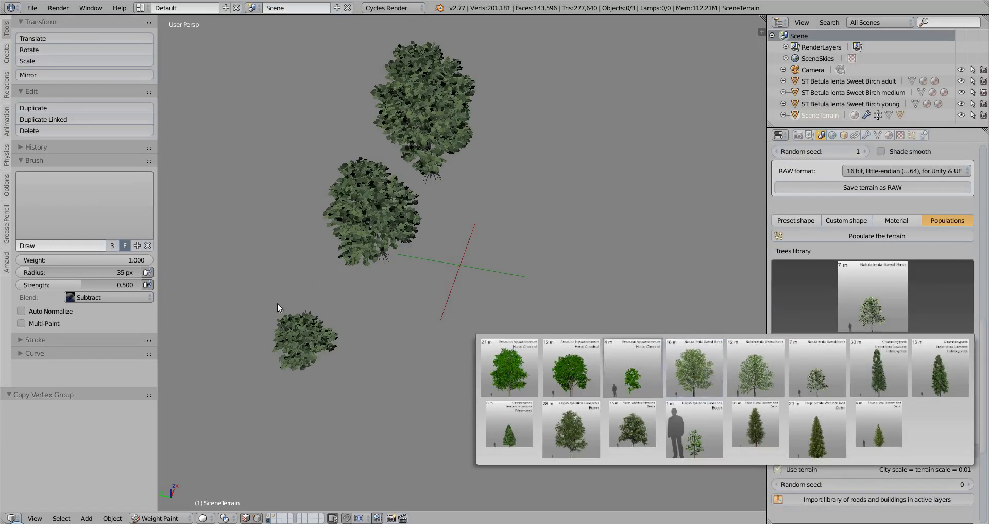
click(854, 317)
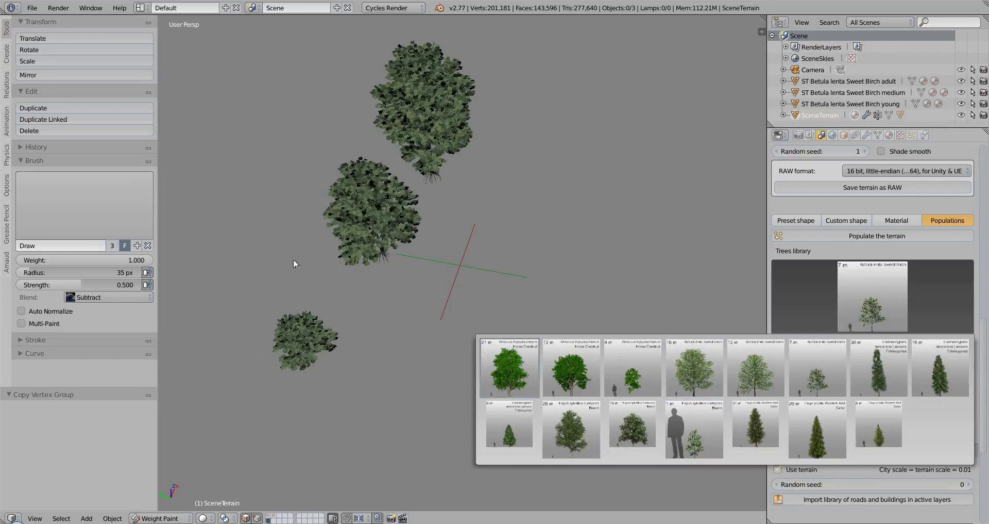
middle_drag(437, 318, 394, 286)
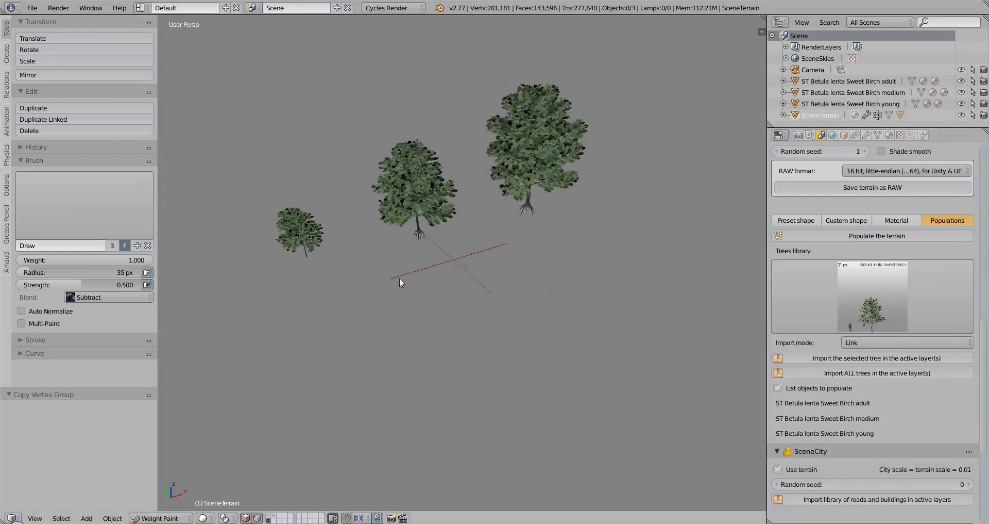
Add a mesh cube and inspect its Object Data and Object settings.
key(shift+a)
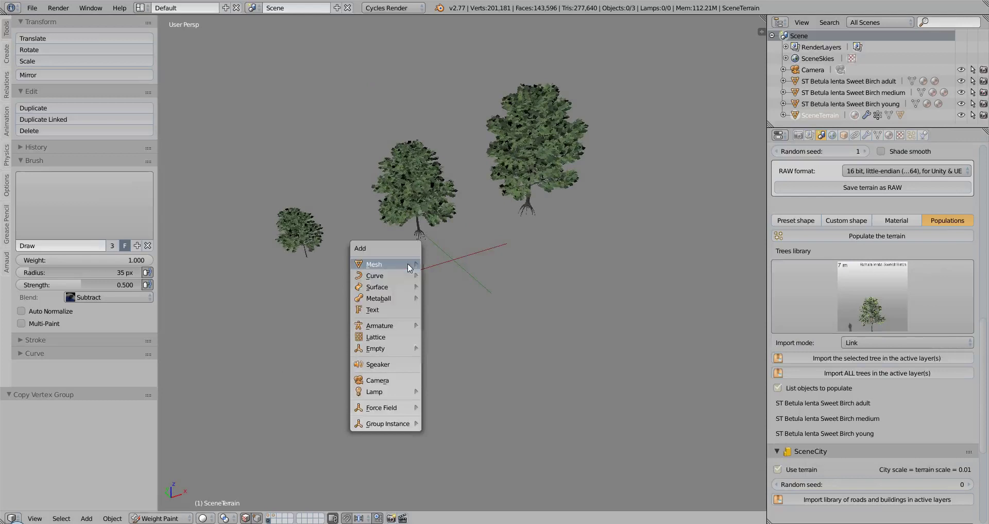
mouse_move(407, 264)
click(443, 281)
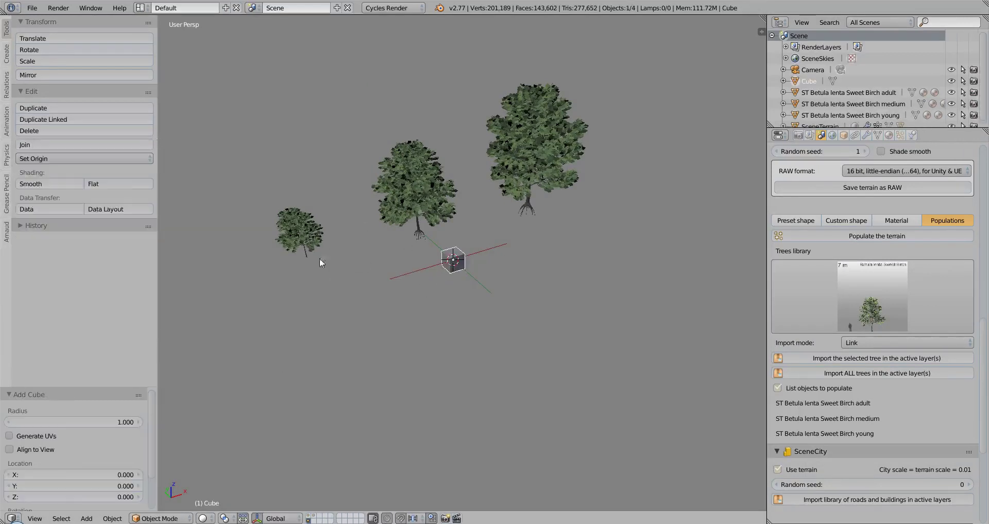
middle_drag(373, 274, 510, 278)
click(878, 135)
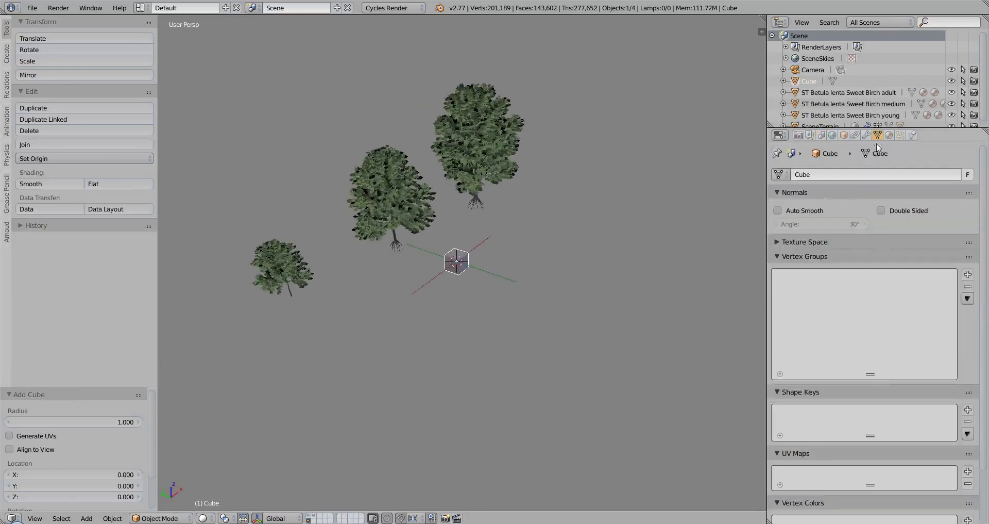
scroll(858, 221, down, 3)
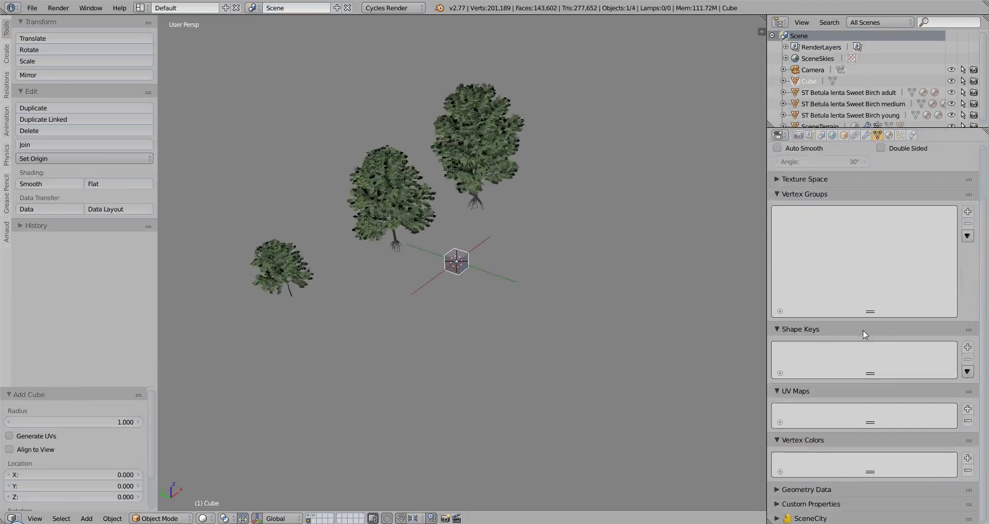
click(844, 135)
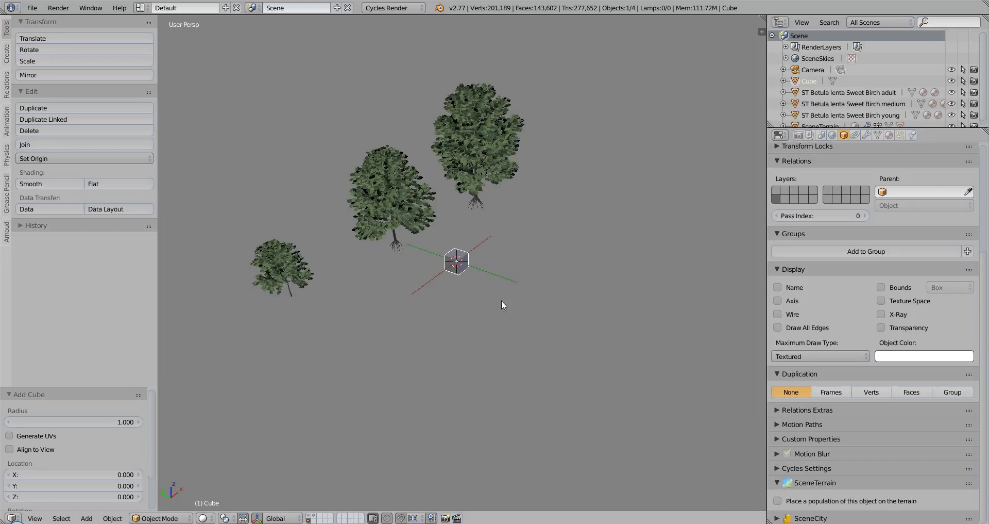
Delete the cube and bring the finished render back up with F11.
key(x)
click(520, 335)
middle_drag(330, 312, 363, 286)
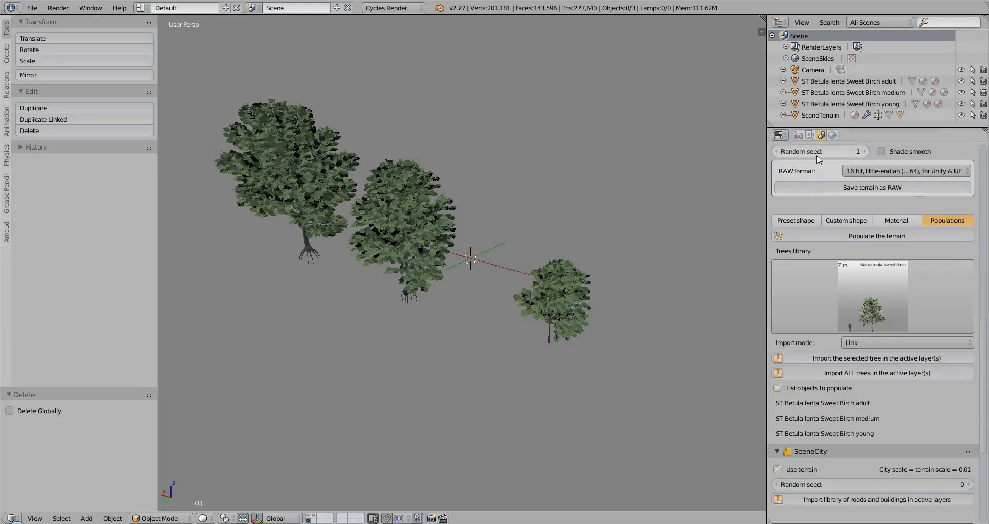
key(F11)
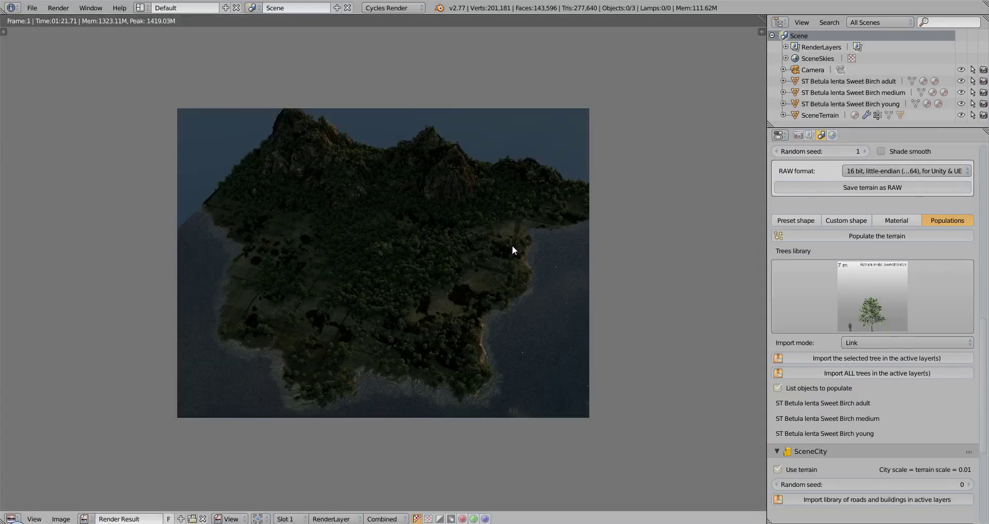